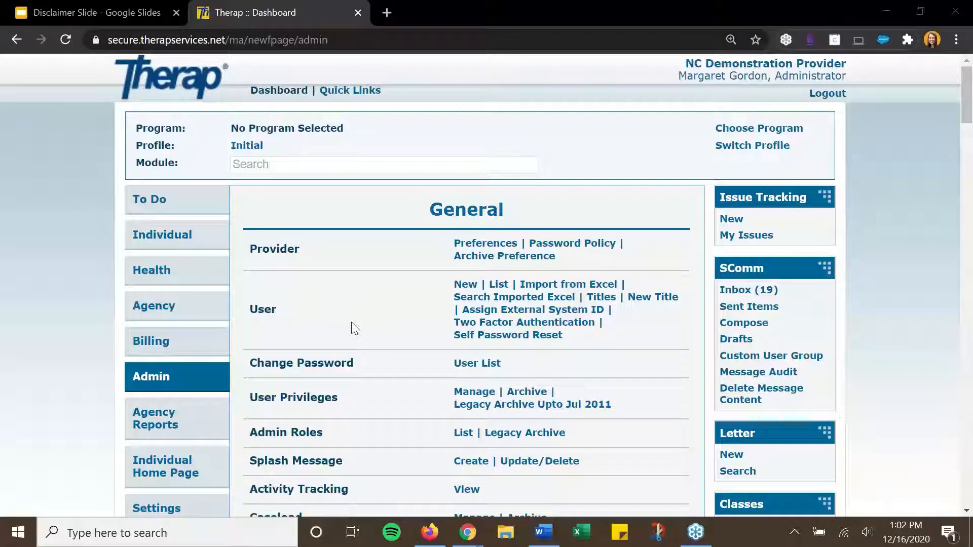
- Open the User Privileges management list, filter it by the administrator's first name and open that user's privileges
scroll(401, 299, "down", 1)
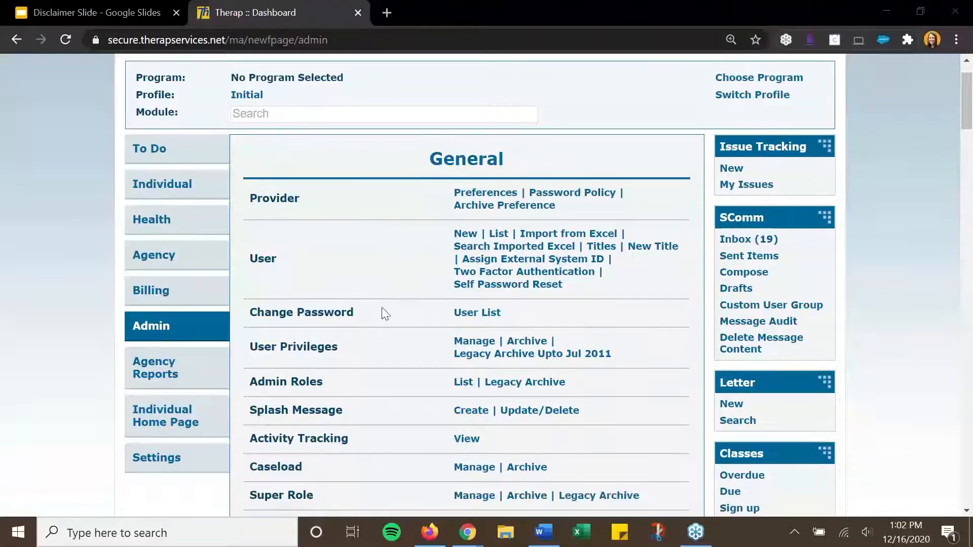
left_click_drag(255, 346, 339, 349)
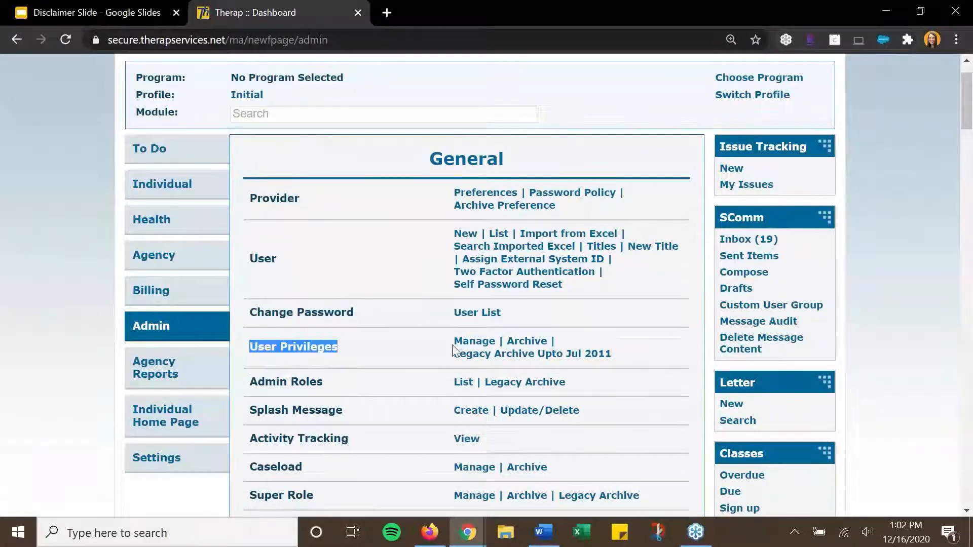
left_click(475, 342)
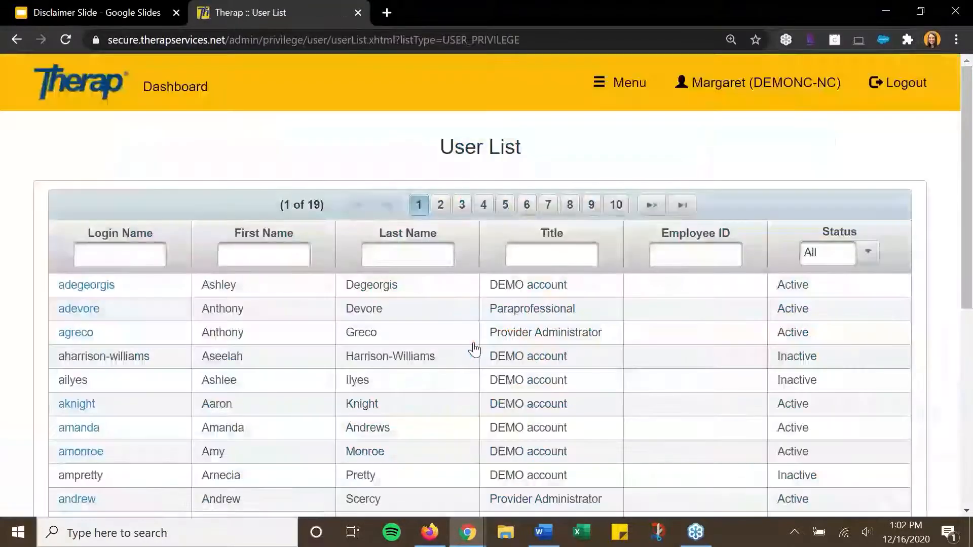
left_click(244, 258)
type("margaret")
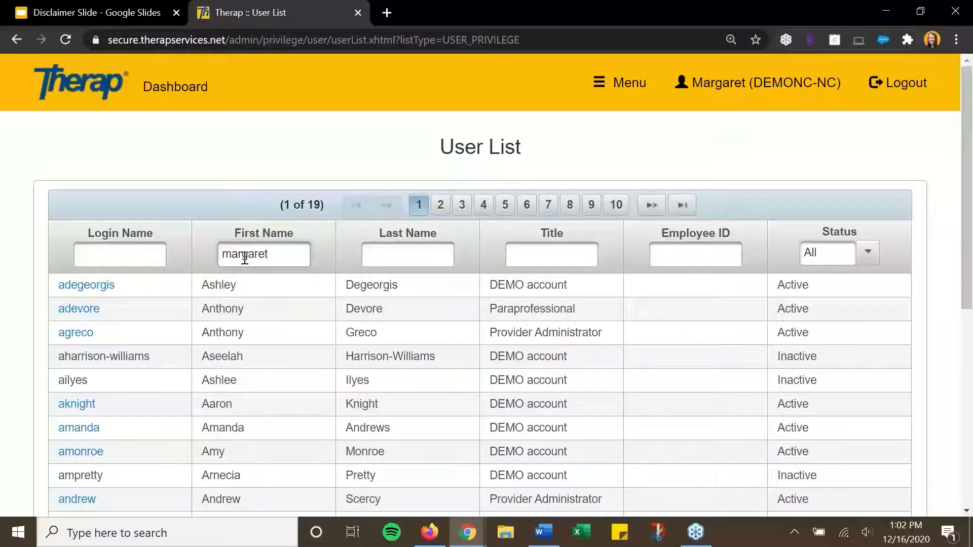
key("Return")
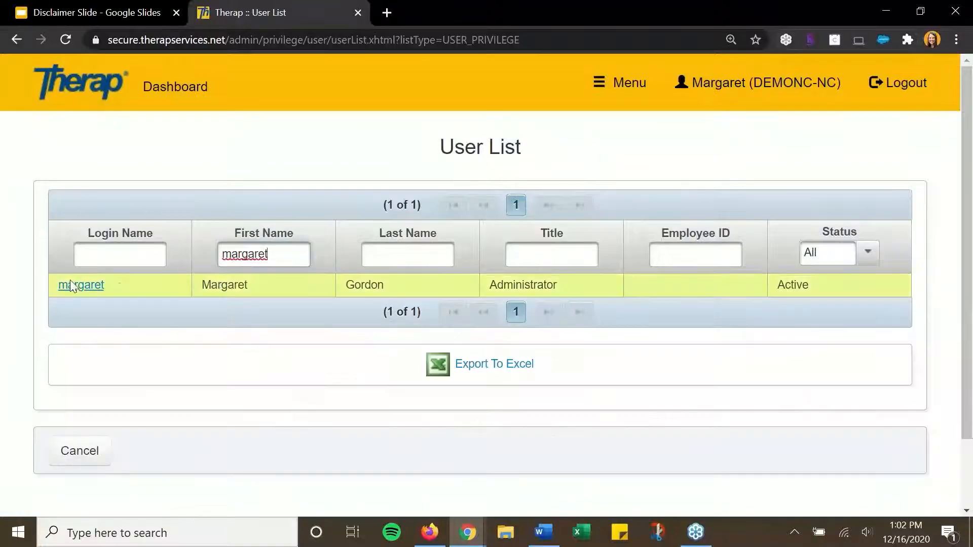
left_click(66, 287)
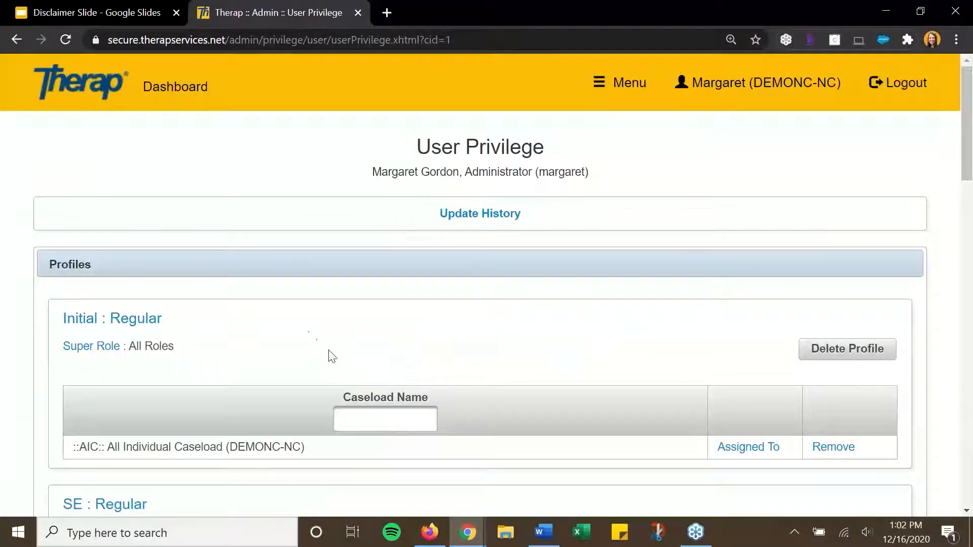
- Examine the Letter Template role under Administrative Roles in the user's agency-wide roles
scroll(330, 357, "down", 3)
scroll(331, 357, "down", 12)
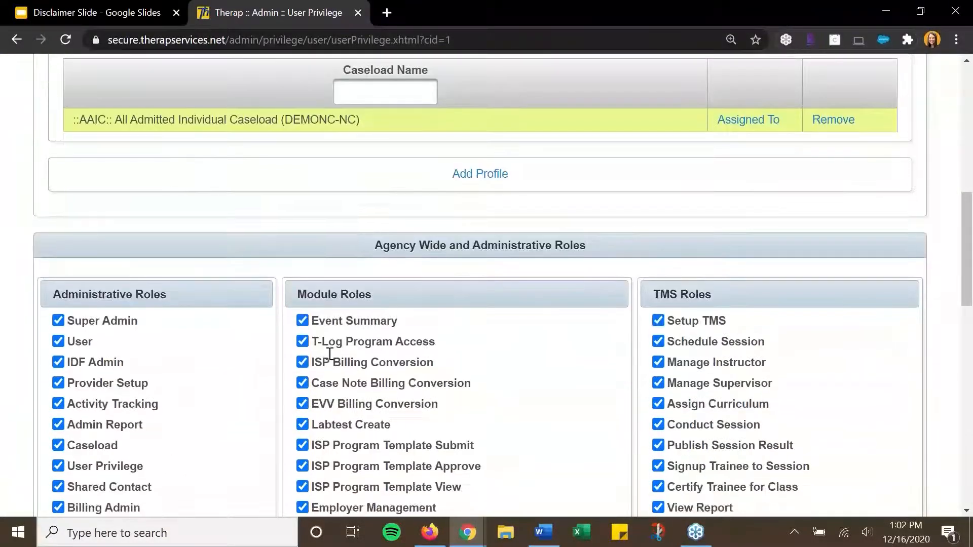
scroll(171, 335, "up", 1)
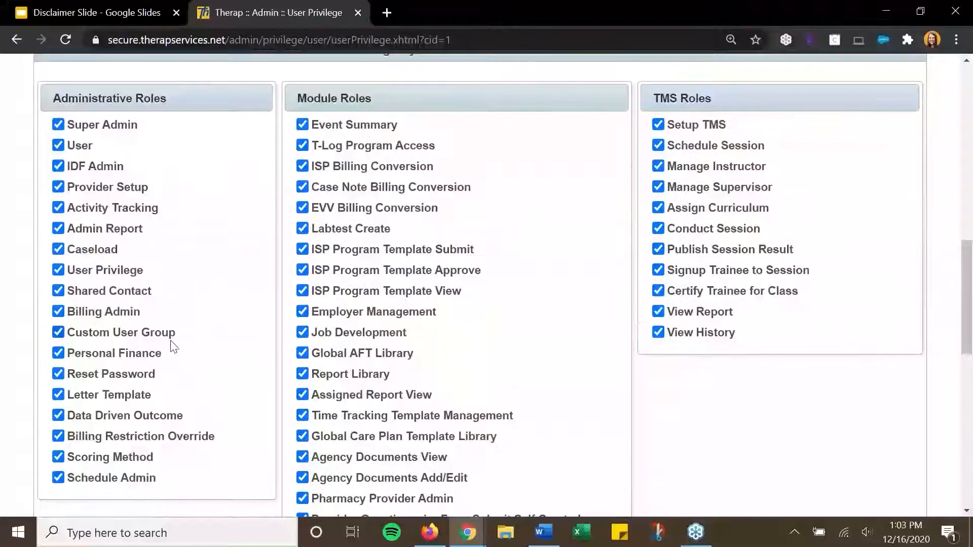
left_click_drag(152, 395, 67, 399)
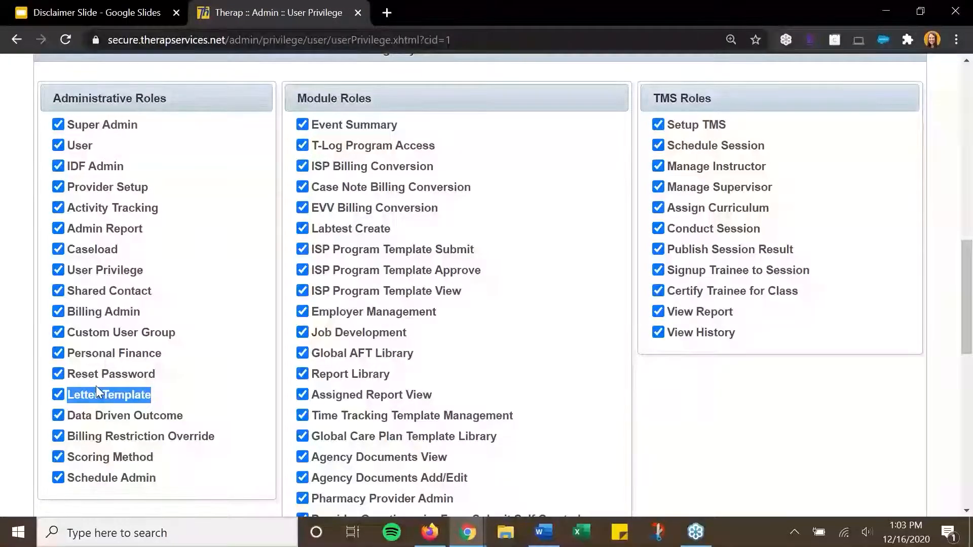
left_click(177, 397)
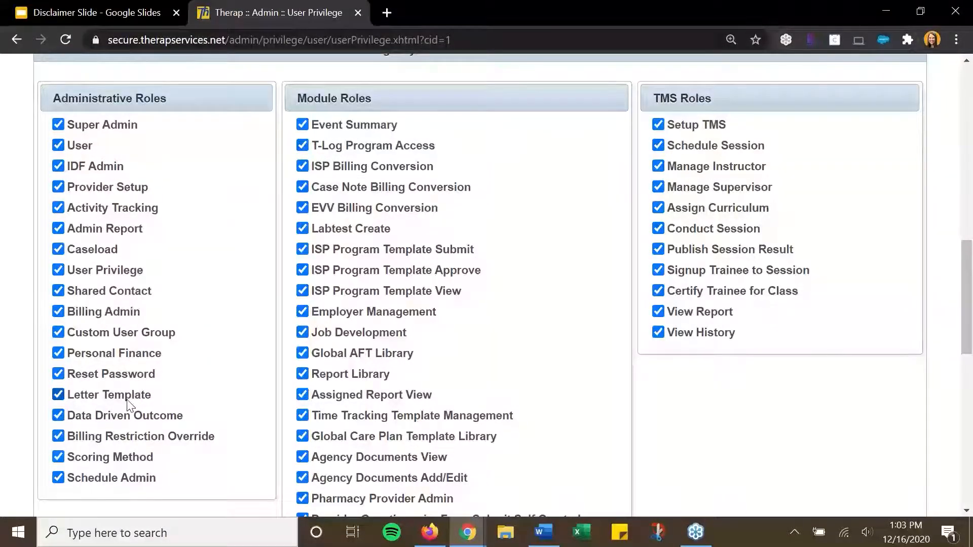
- Return to the dashboard, go to Super Role management and open the All Roles super role for editing
scroll(191, 397, "up", 8)
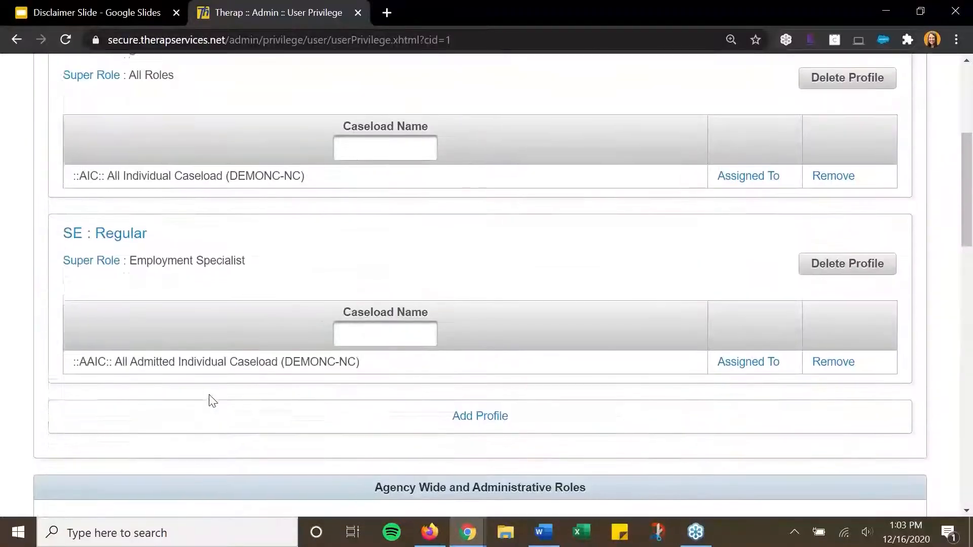
scroll(210, 399, "up", 5)
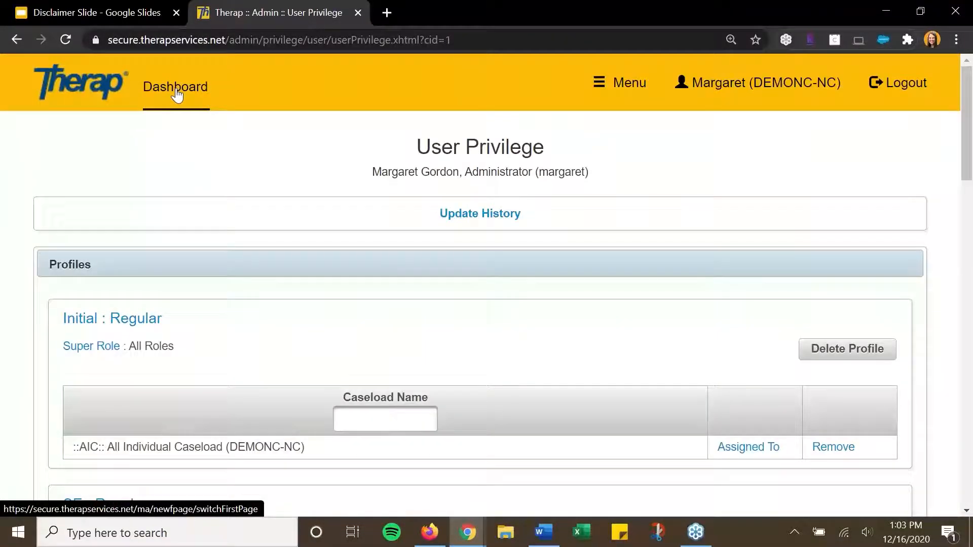
left_click(176, 94)
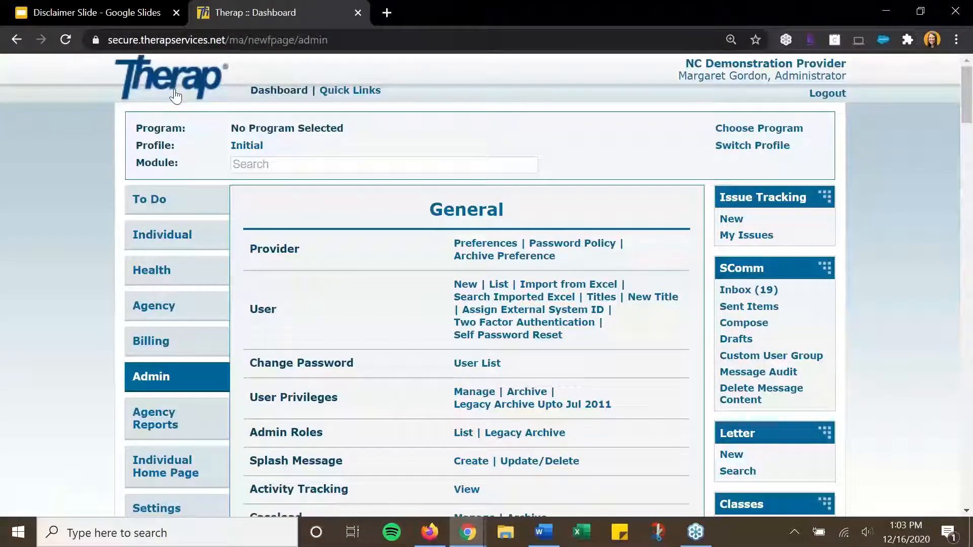
scroll(400, 393, "down", 2)
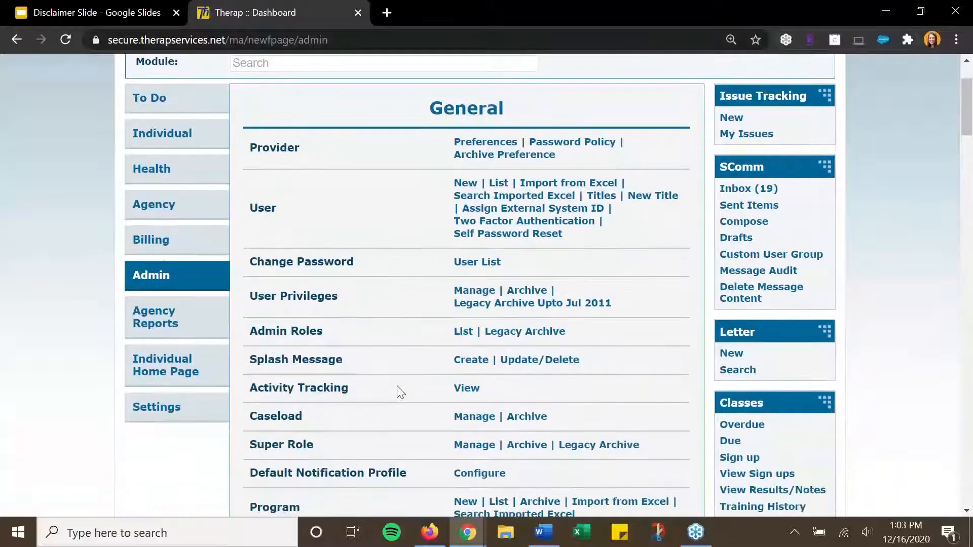
scroll(400, 393, "down", 1)
left_click(469, 401)
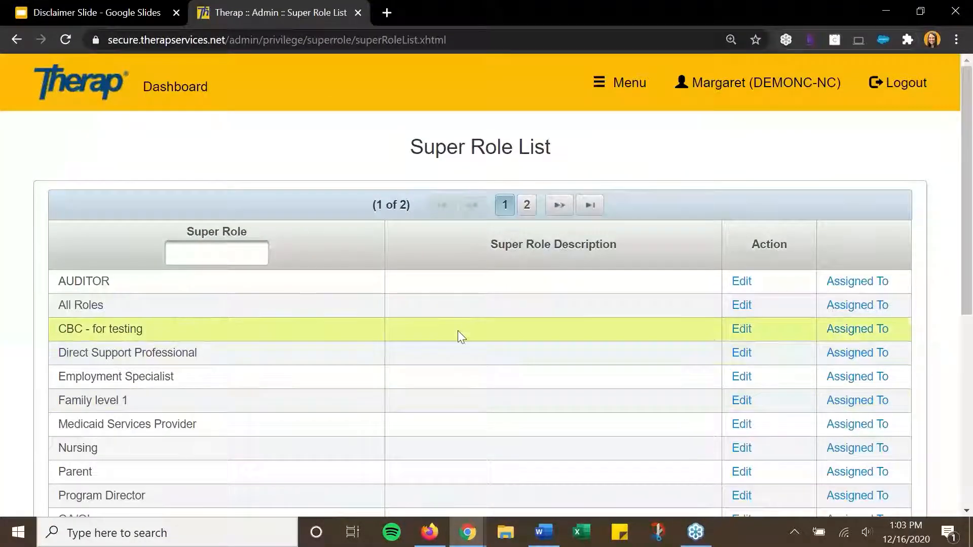
left_click(741, 305)
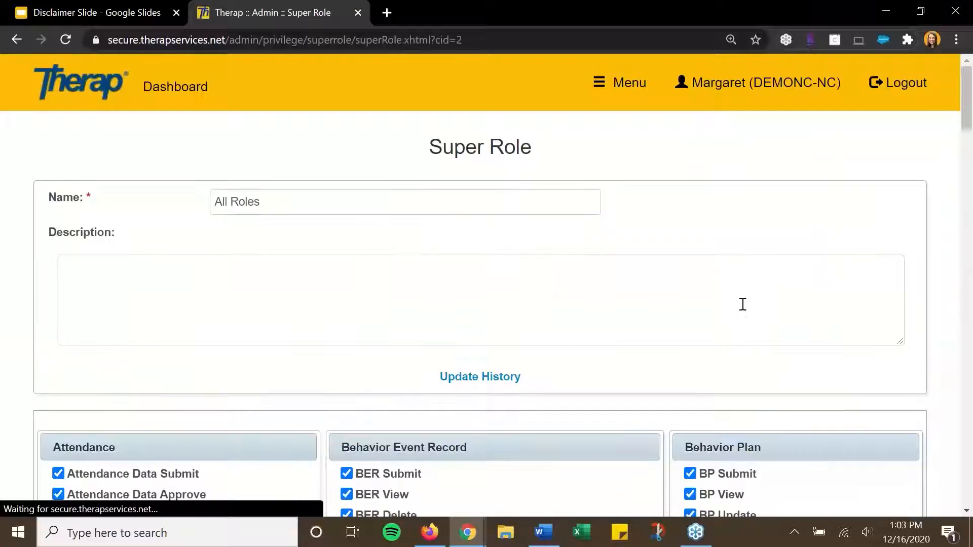
- Find the Letter section in the All Roles super role and examine its Letter role
scroll(286, 318, "down", 4)
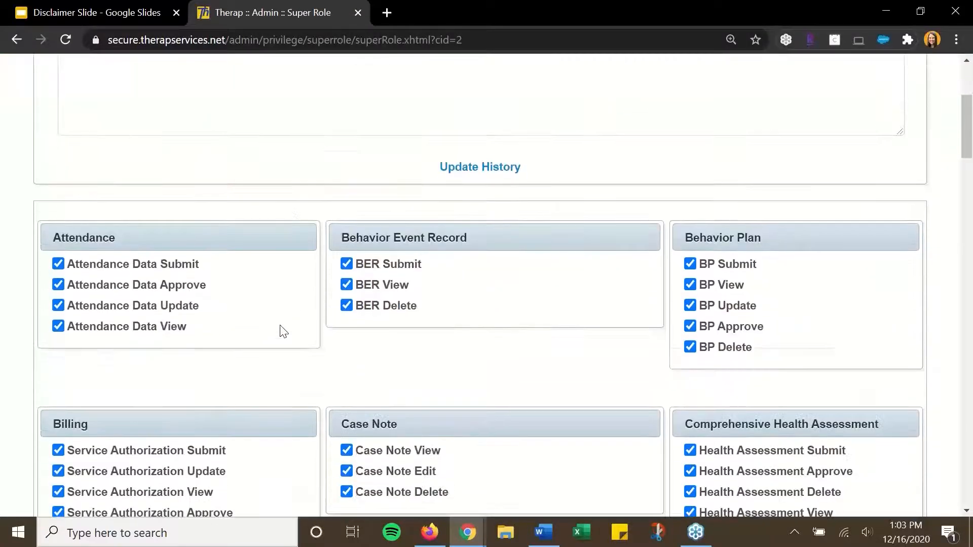
scroll(283, 331, "down", 12)
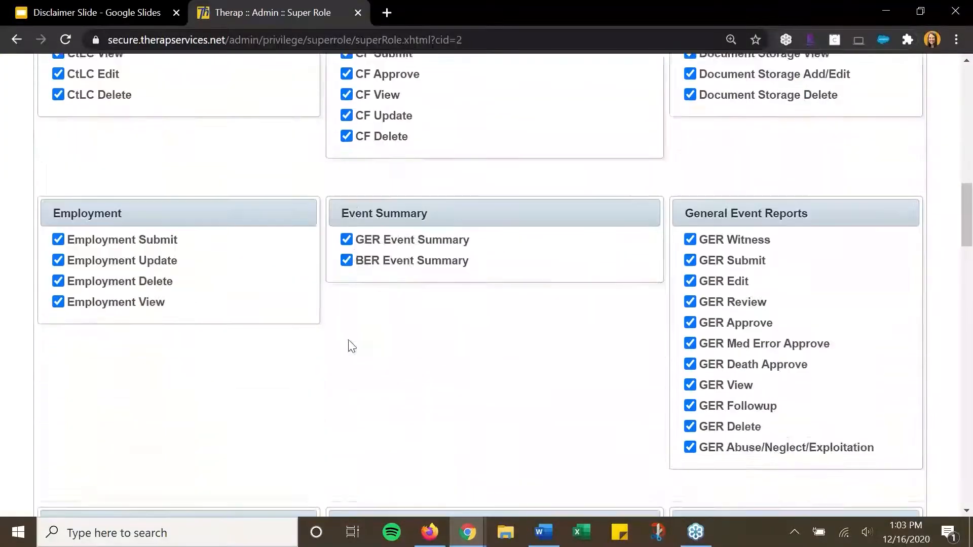
scroll(352, 346, "down", 10)
scroll(350, 345, "down", 8)
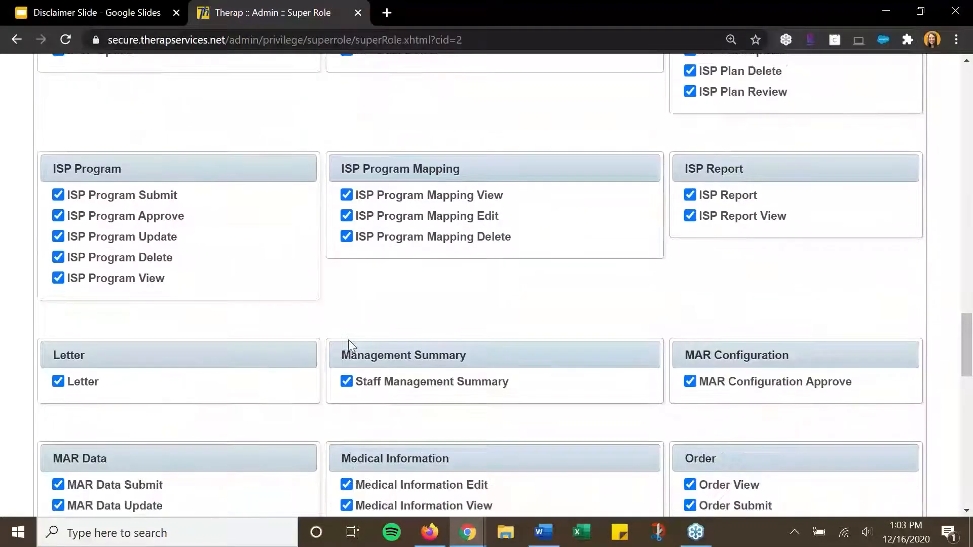
scroll(348, 340, "down", 2)
left_click_drag(109, 274, 71, 276)
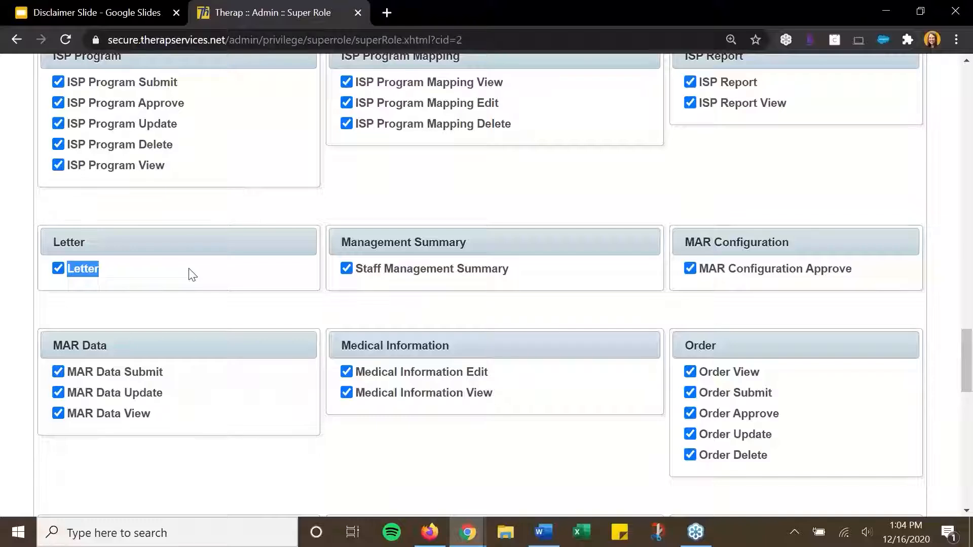
left_click(142, 274)
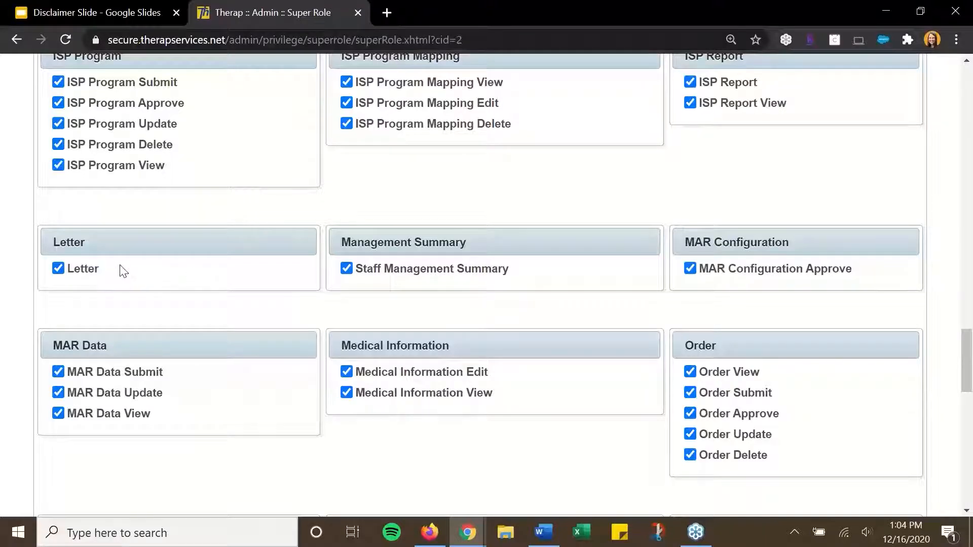
- Save the All Roles super role
scroll(370, 326, "down", 13)
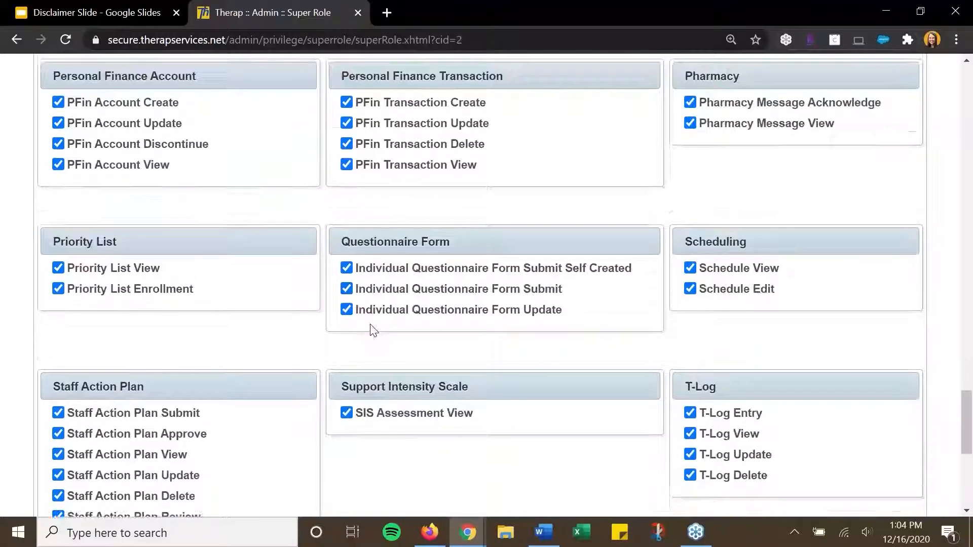
scroll(375, 325, "down", 3)
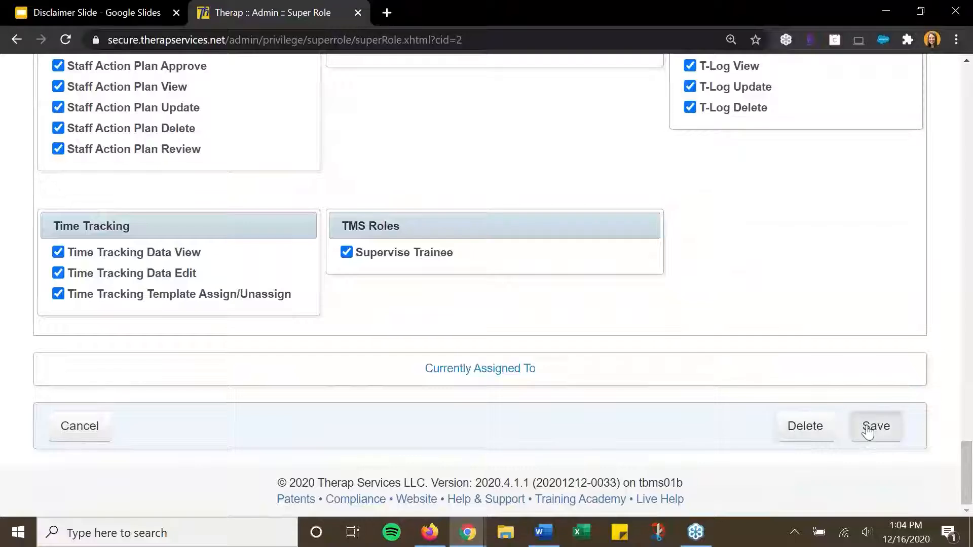
left_click(871, 427)
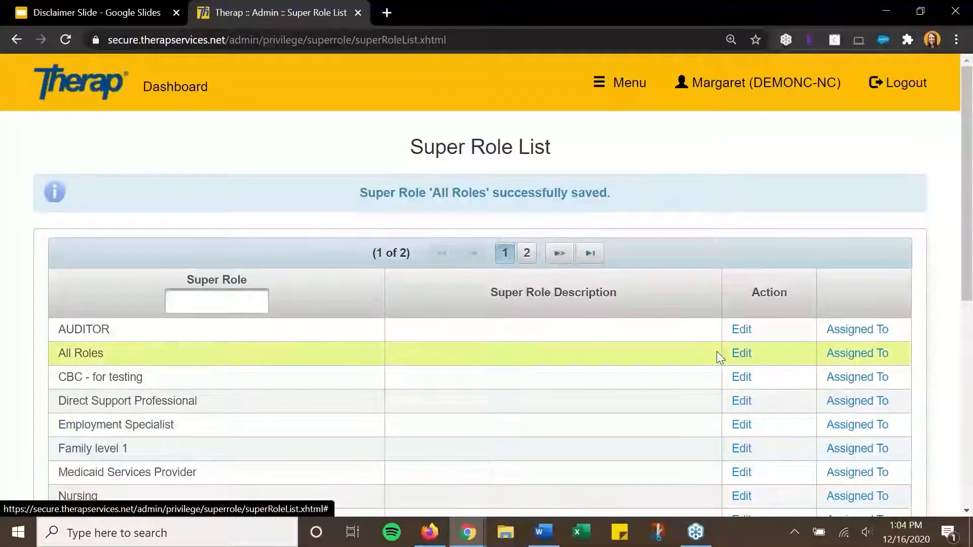
- Return to the dashboard, open the Provider Preferences and go to the Letterhead section
left_click(172, 90)
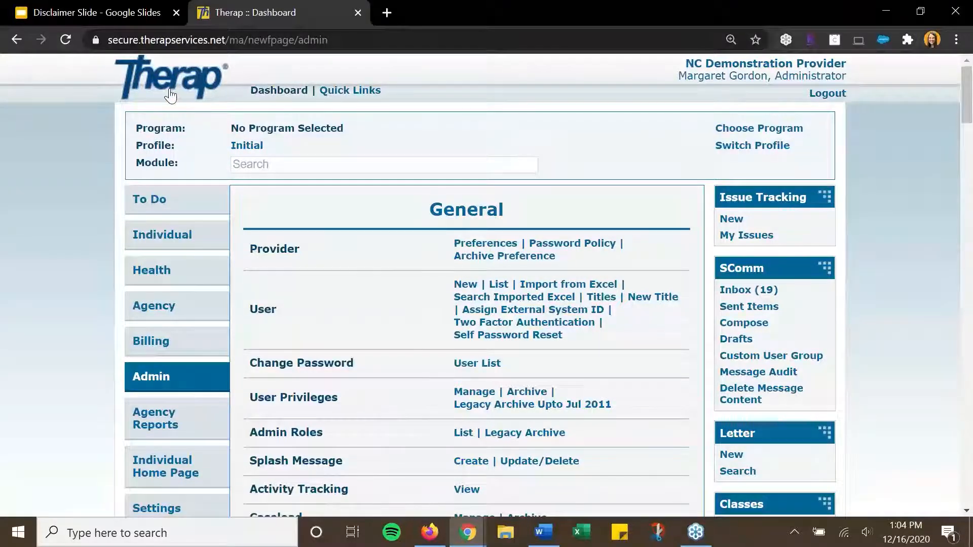
left_click(484, 244)
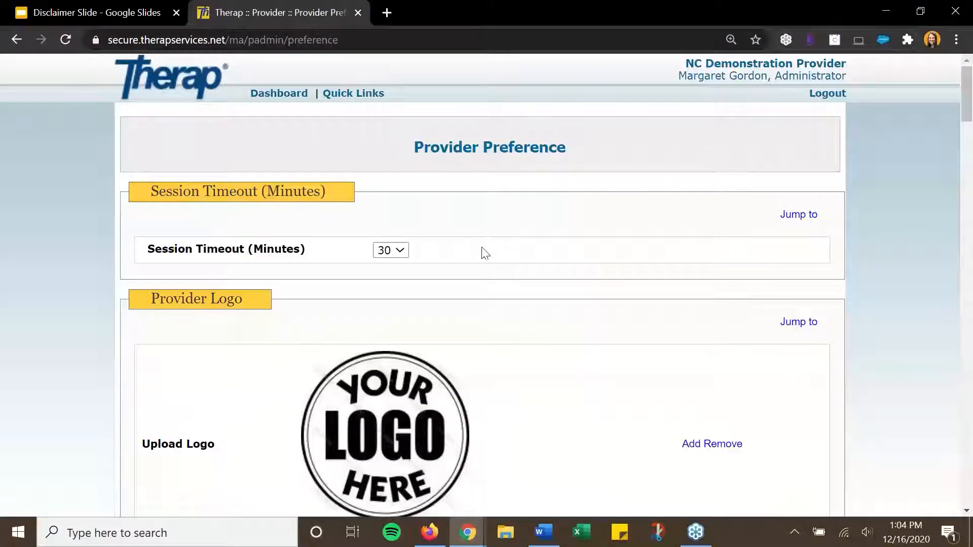
scroll(465, 299, "down", 4)
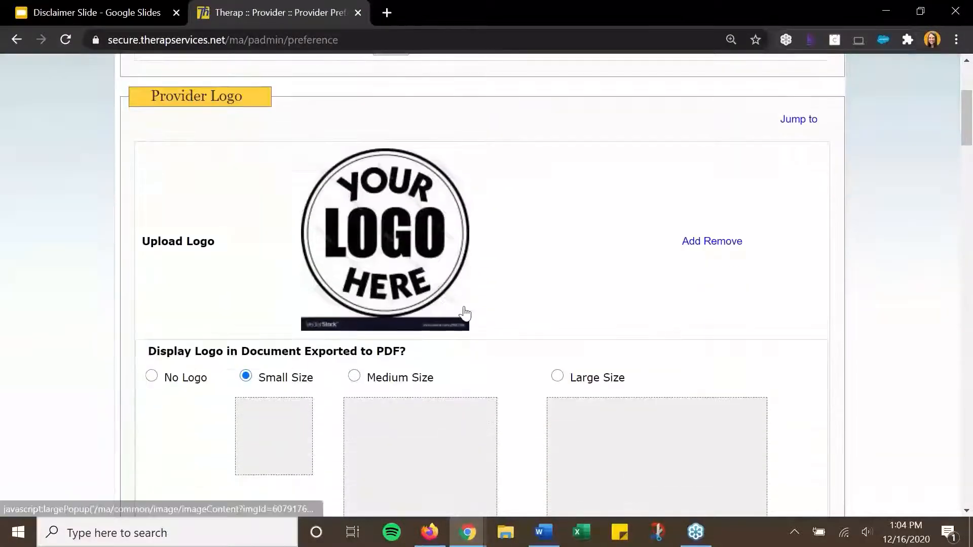
scroll(465, 313, "down", 14)
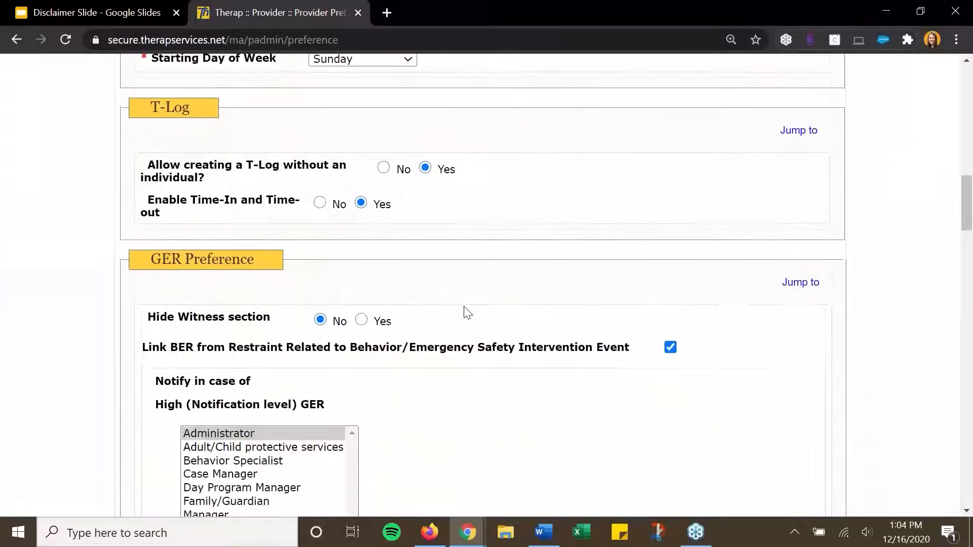
scroll(465, 313, "down", 18)
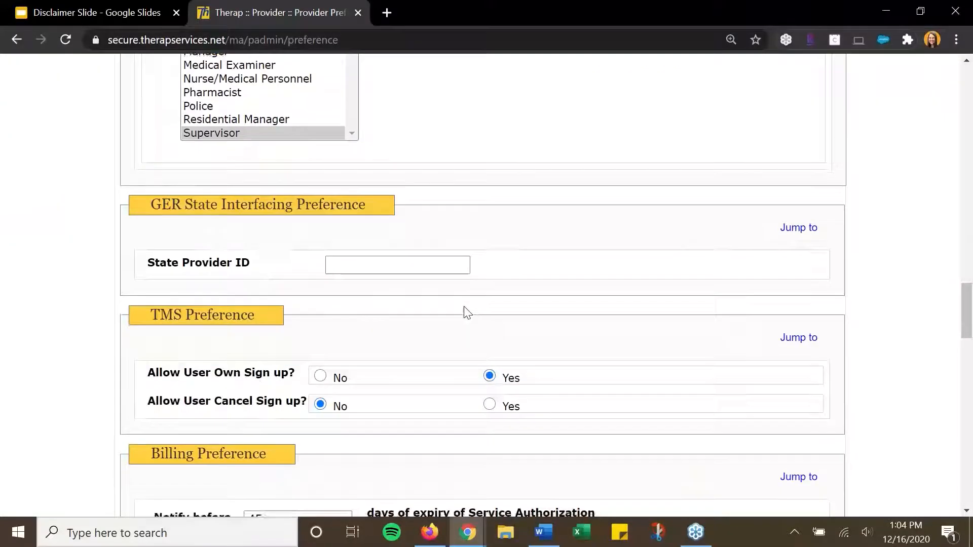
scroll(466, 313, "down", 9)
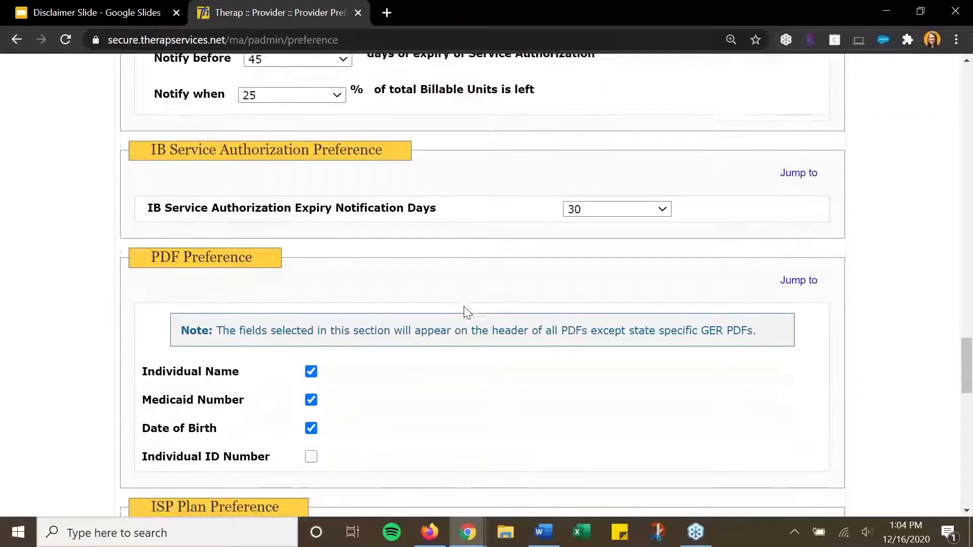
scroll(467, 312, "down", 11)
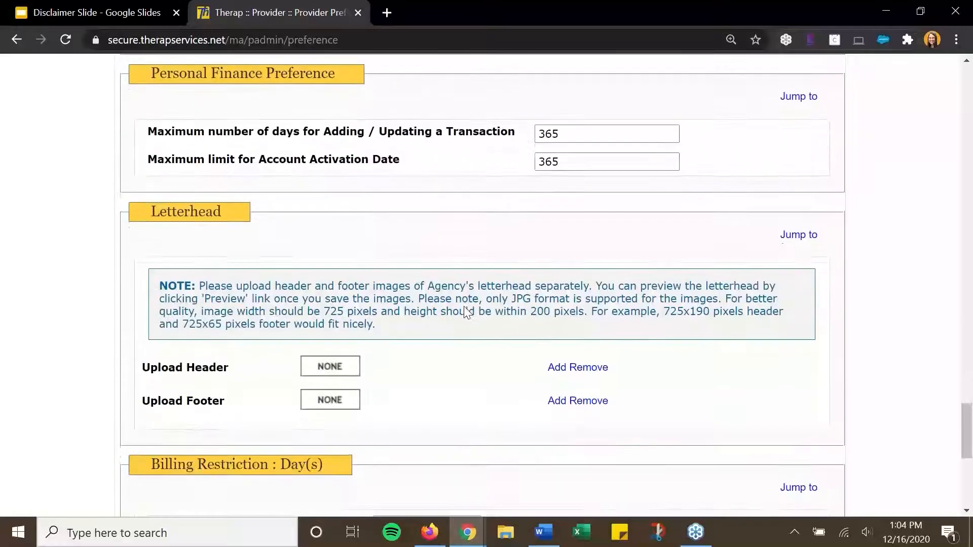
scroll(464, 310, "down", 2)
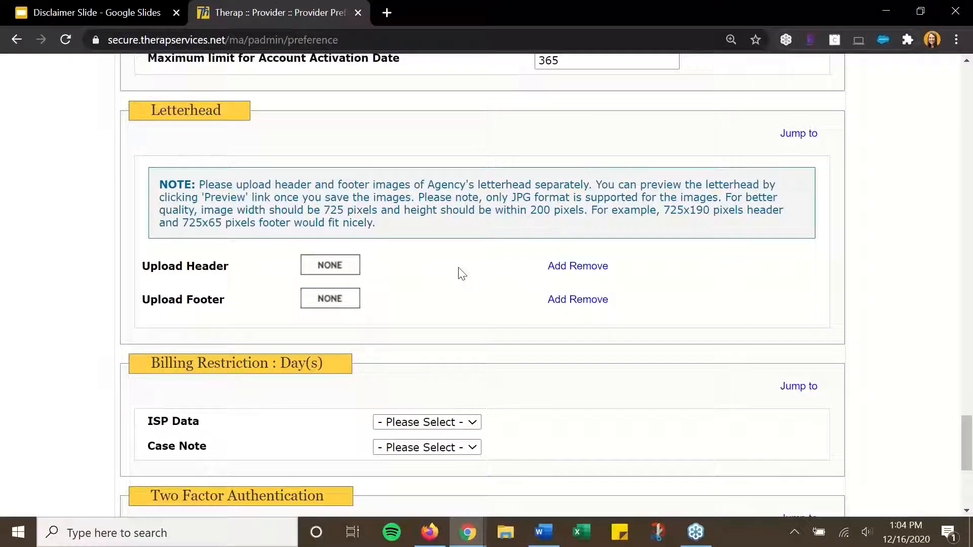
- Read the Letterhead note's requirement for the file format of the header and footer images
double_click(494, 198)
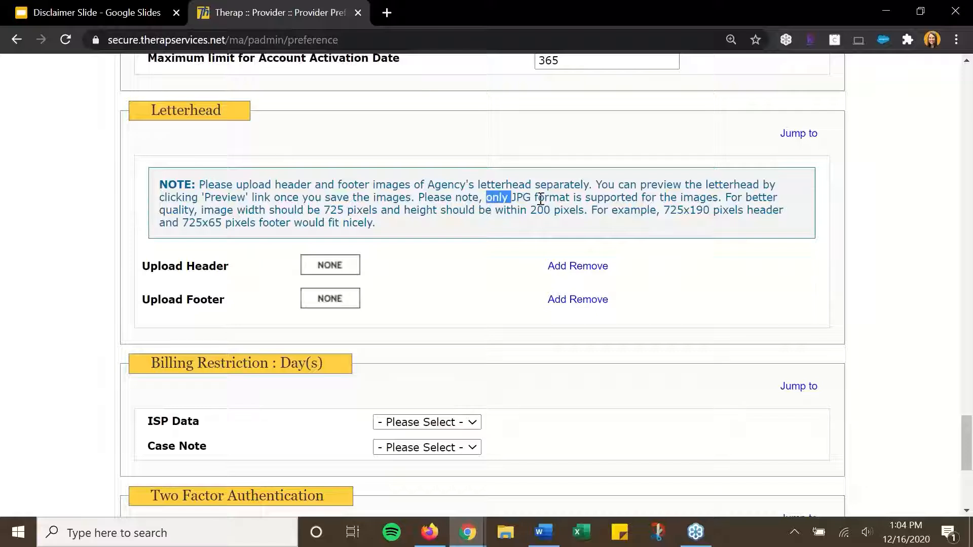
left_click_drag(540, 200, 570, 199)
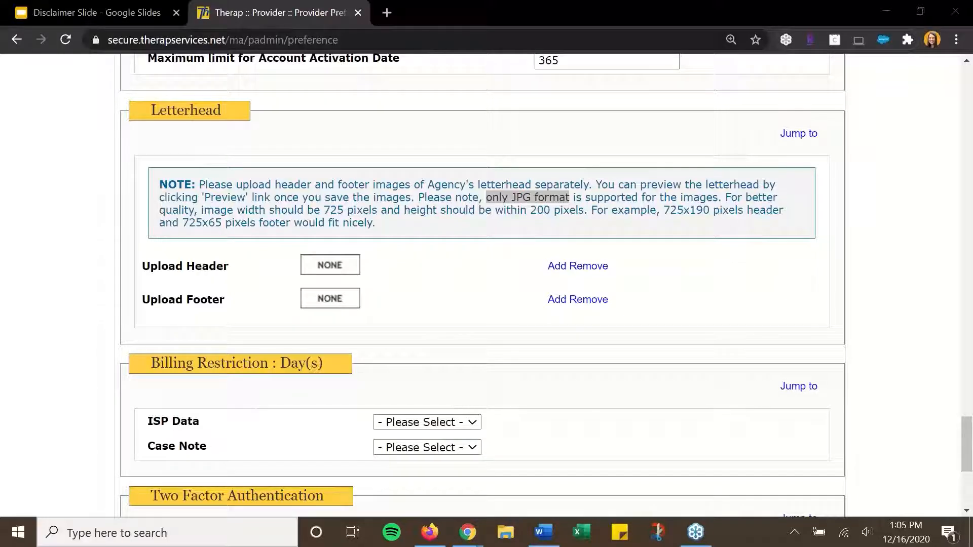
left_click(457, 264)
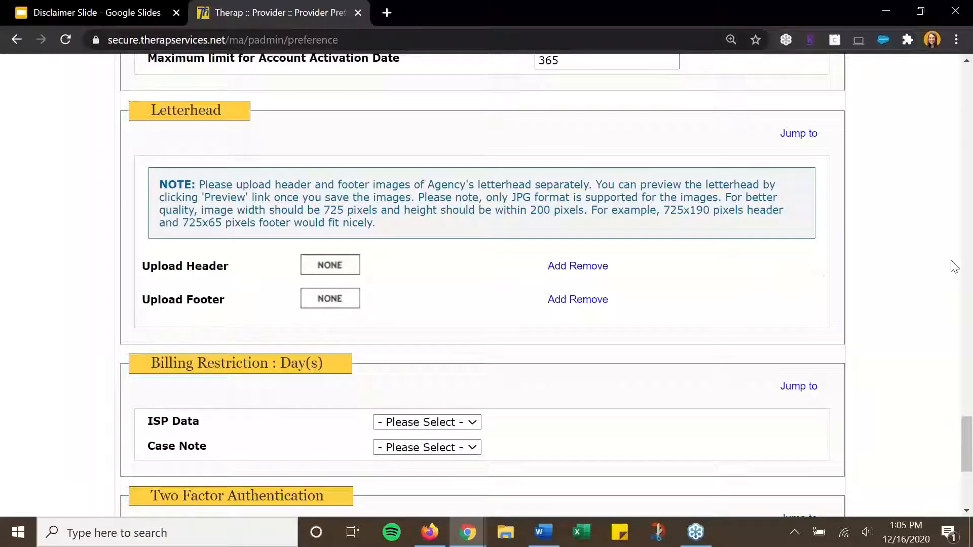
- Upload the Therap Letterhead JPG image from the Pictures folder as the letterhead header
left_click_drag(511, 198, 570, 199)
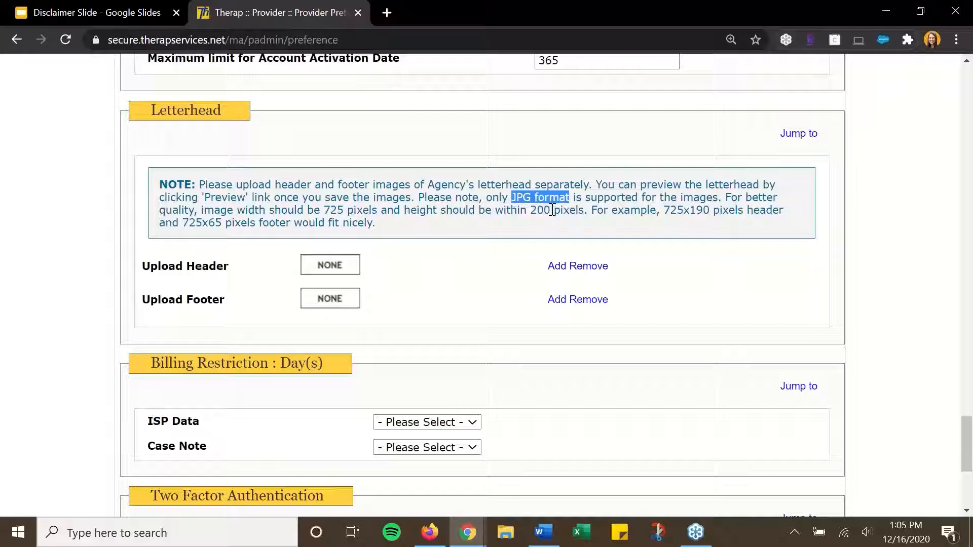
left_click(457, 264)
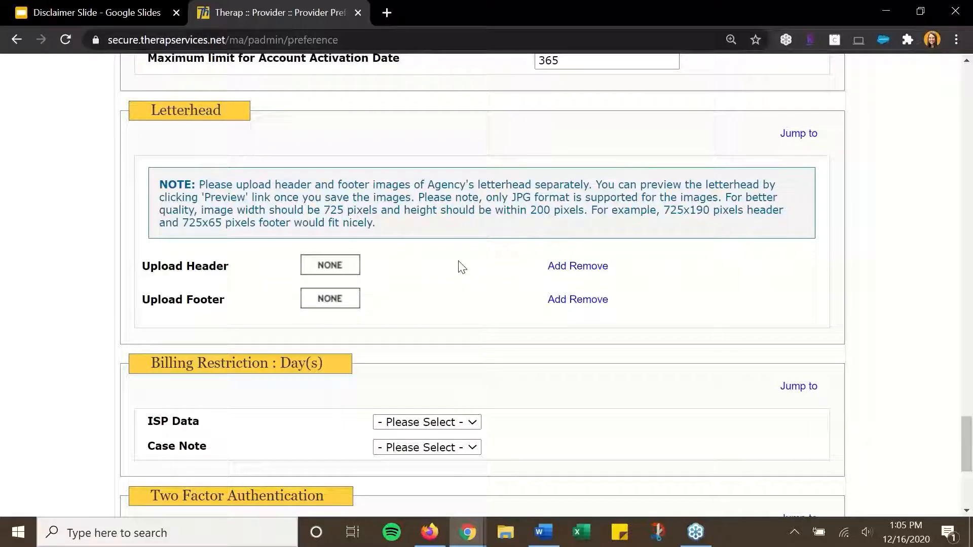
left_click(556, 267)
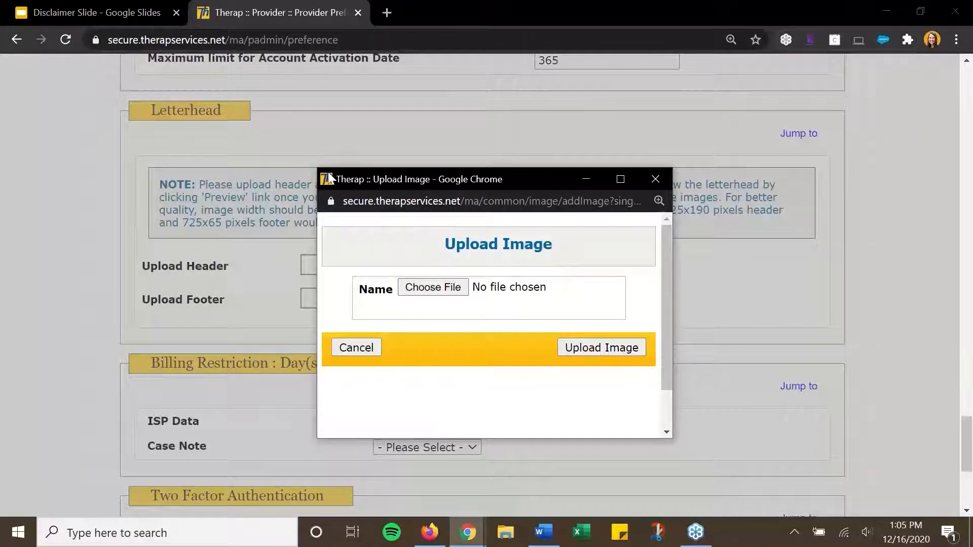
left_click_drag(318, 169, 175, 75)
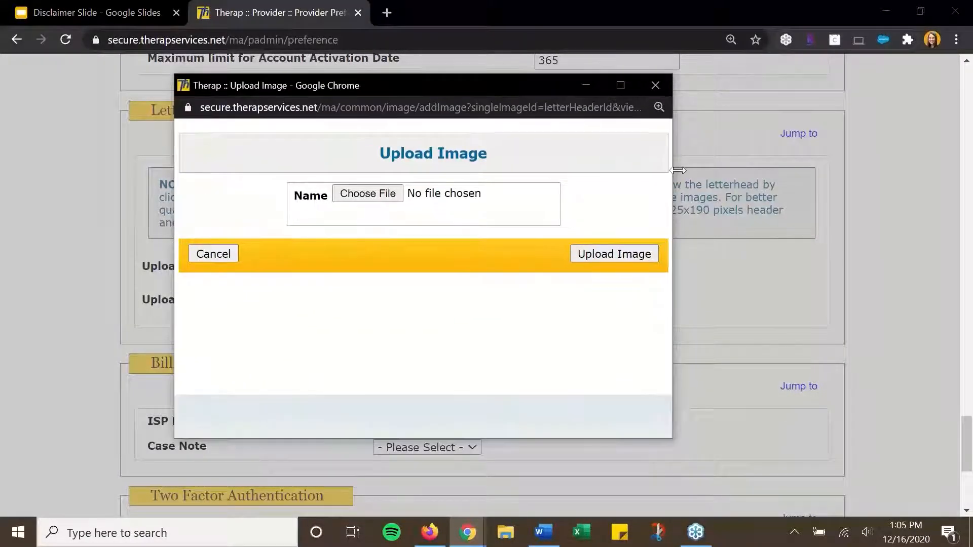
left_click_drag(677, 172, 826, 168)
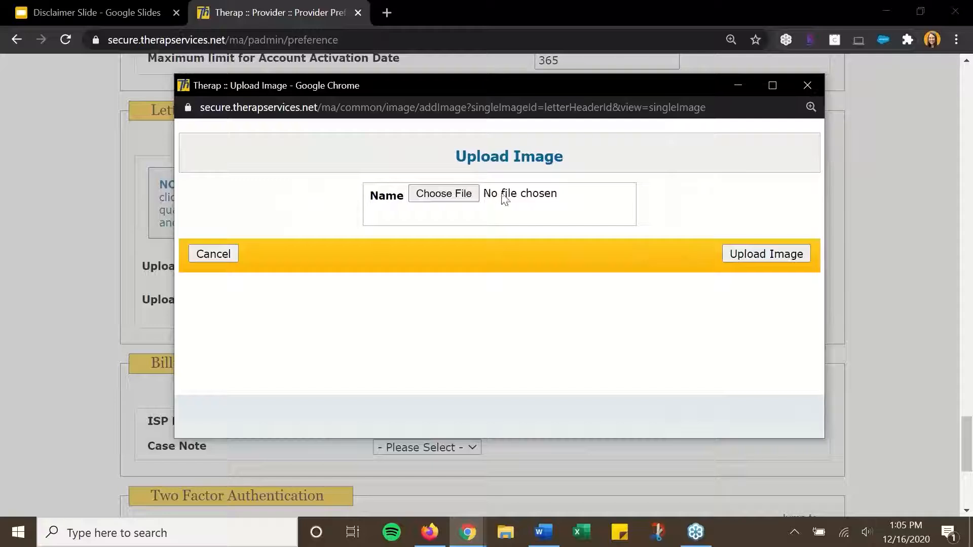
left_click(453, 195)
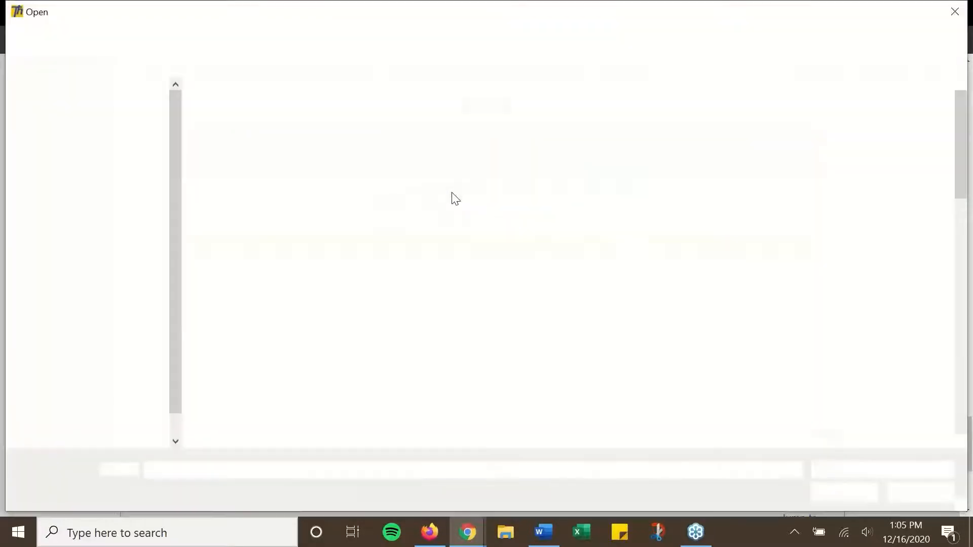
scroll(587, 287, "down", 8)
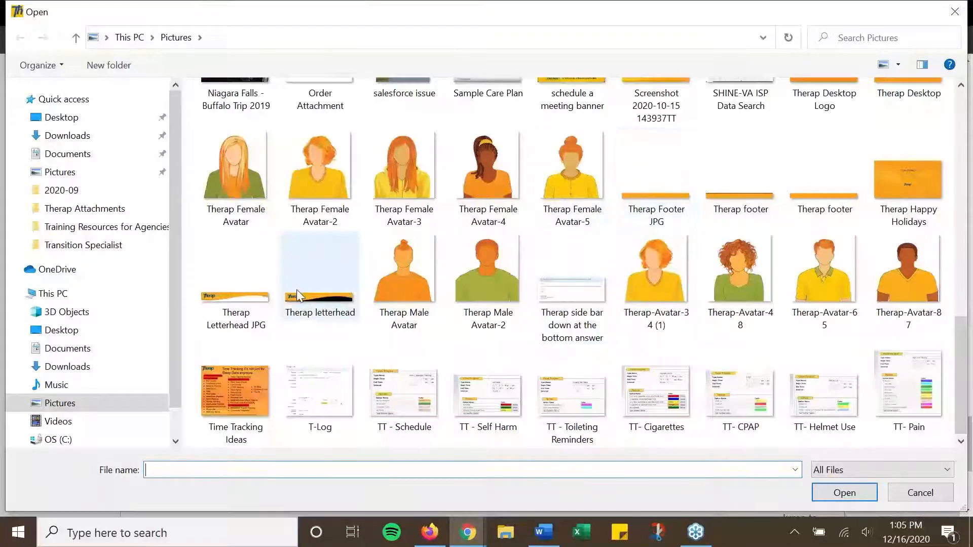
left_click(238, 300)
left_click(837, 493)
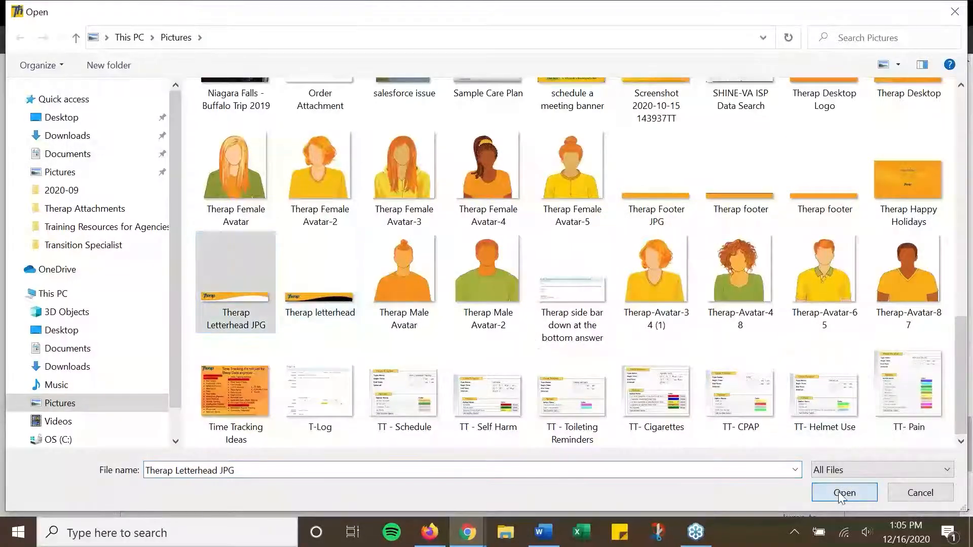
left_click(757, 252)
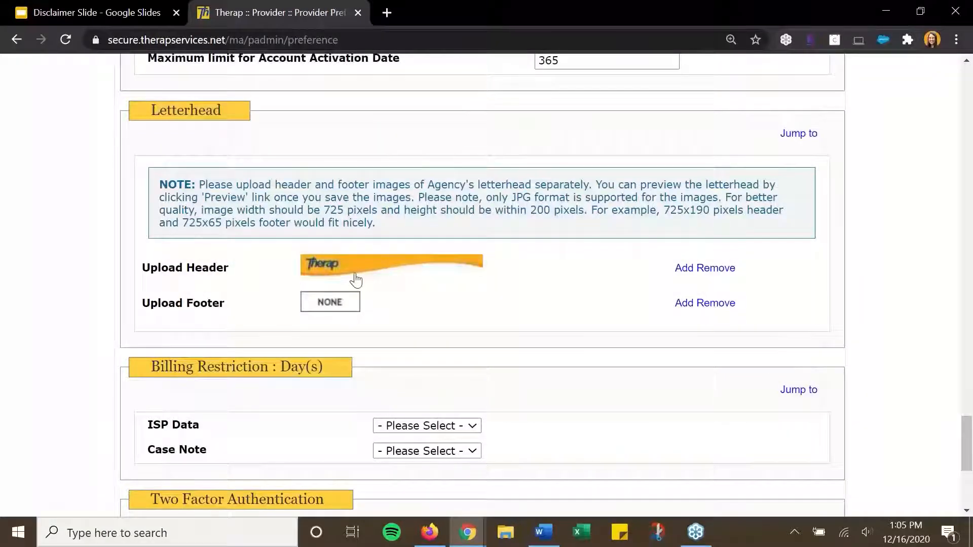
- Upload the Therap Footer JPG image from the Pictures folder as the letterhead footer
left_click(683, 306)
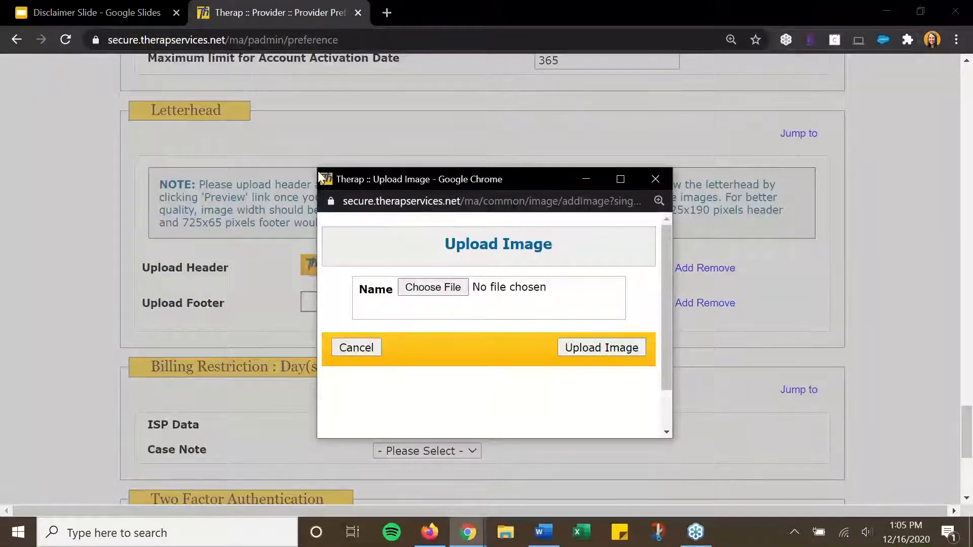
left_click_drag(309, 168, 192, 74)
left_click(383, 196)
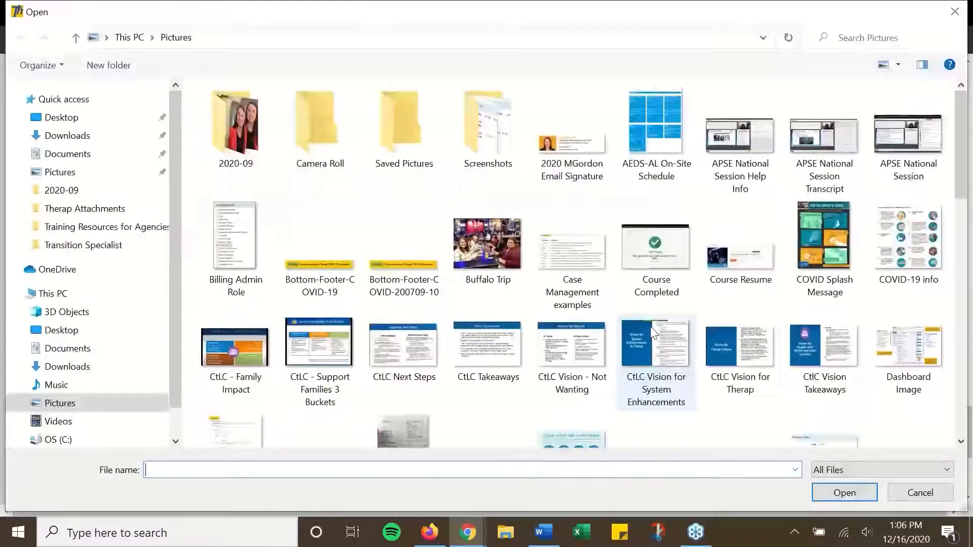
scroll(705, 317, "down", 5)
left_click(683, 305)
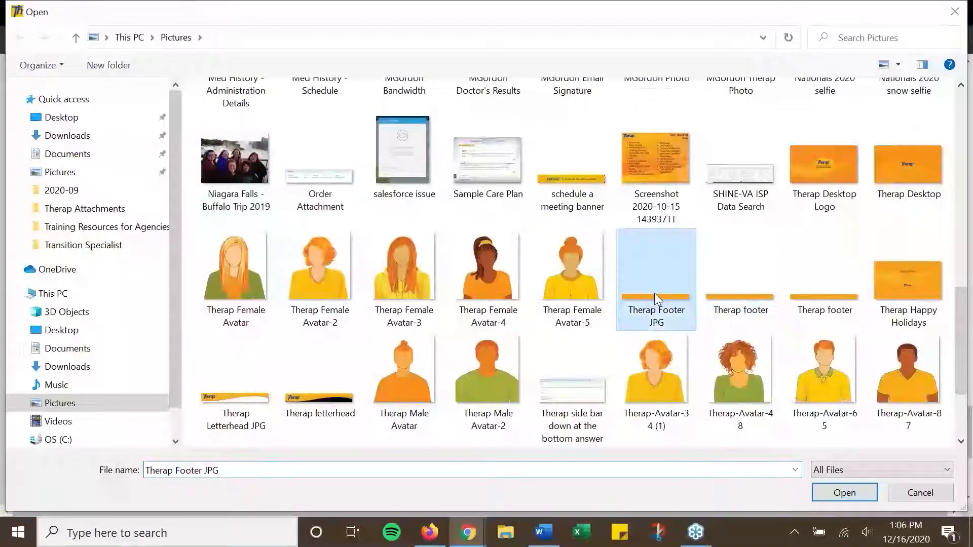
left_click(832, 501)
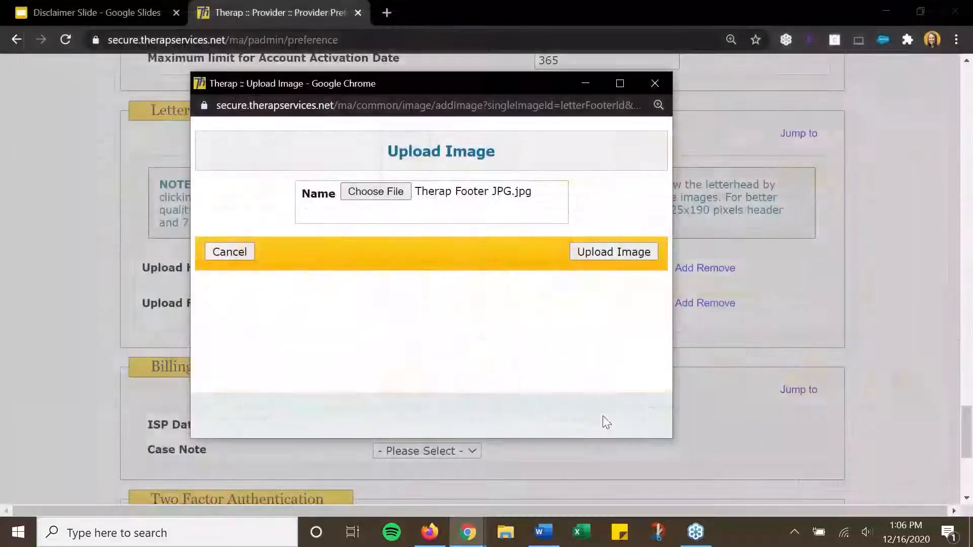
left_click(611, 253)
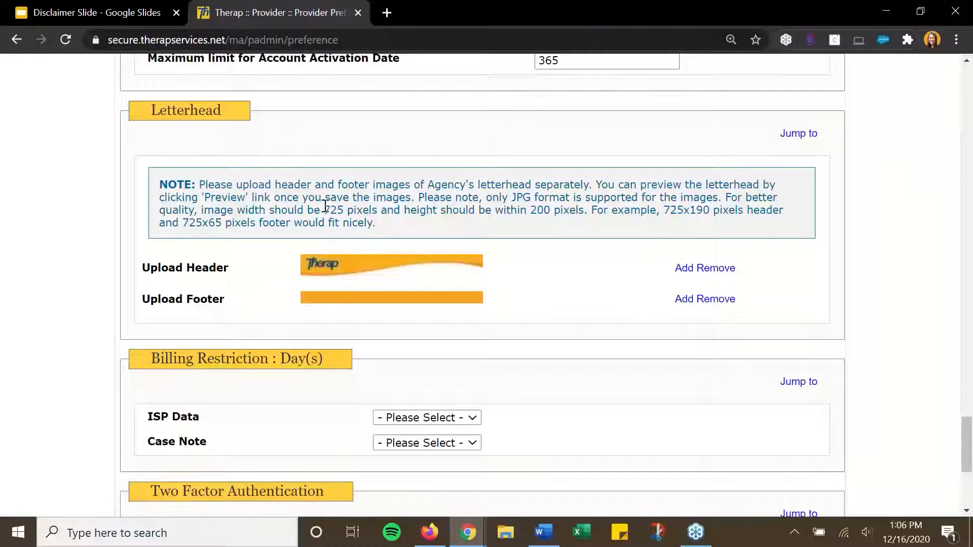
- Review the image width and file format requirements in the Letterhead note
left_click_drag(324, 210, 356, 210)
left_click(381, 229)
left_click_drag(516, 196, 586, 194)
double_click(523, 256)
left_click(779, 274)
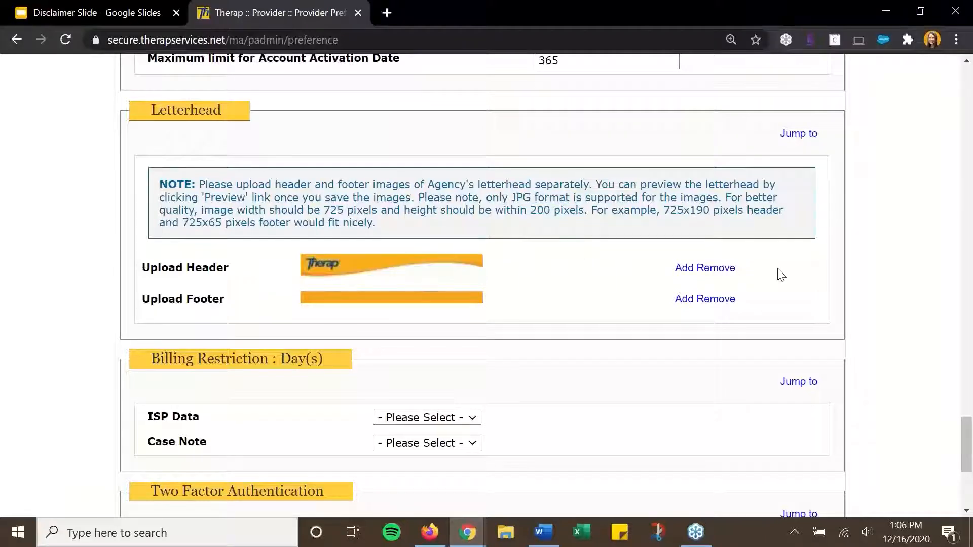
- Save the provider preferences and return to the dashboard
scroll(828, 338, "down", 5)
left_click(800, 345)
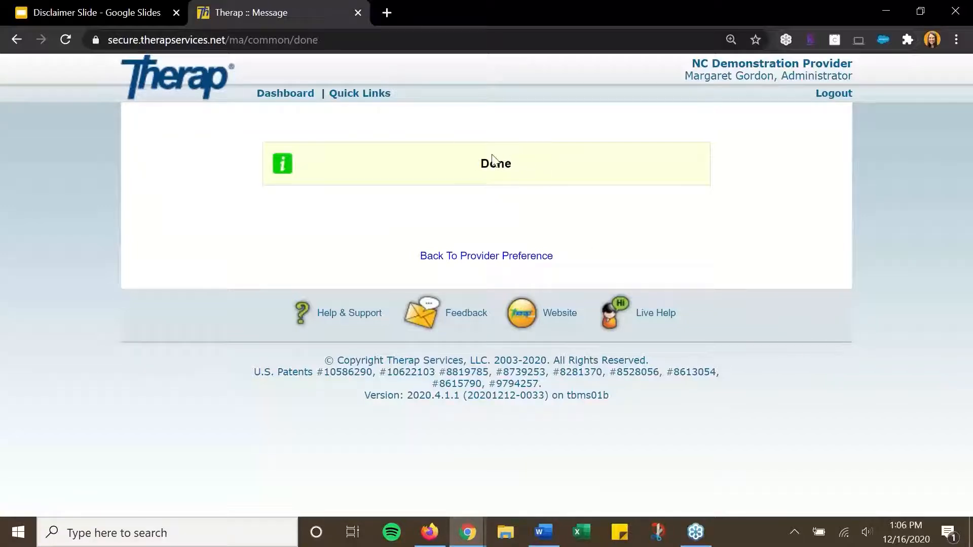
left_click(281, 94)
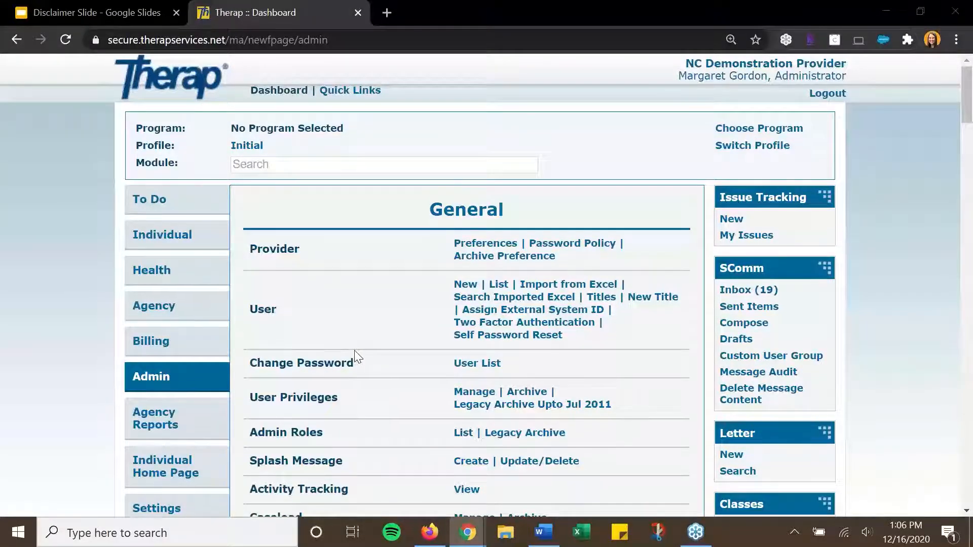
- Find Letter Template among the General admin options and open the list of existing templates
scroll(358, 357, "down", 5)
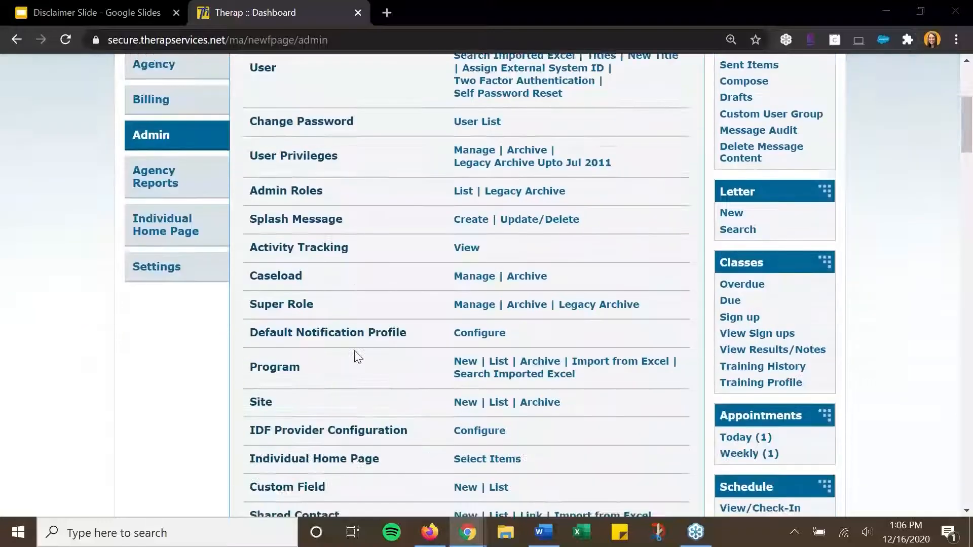
scroll(358, 357, "down", 5)
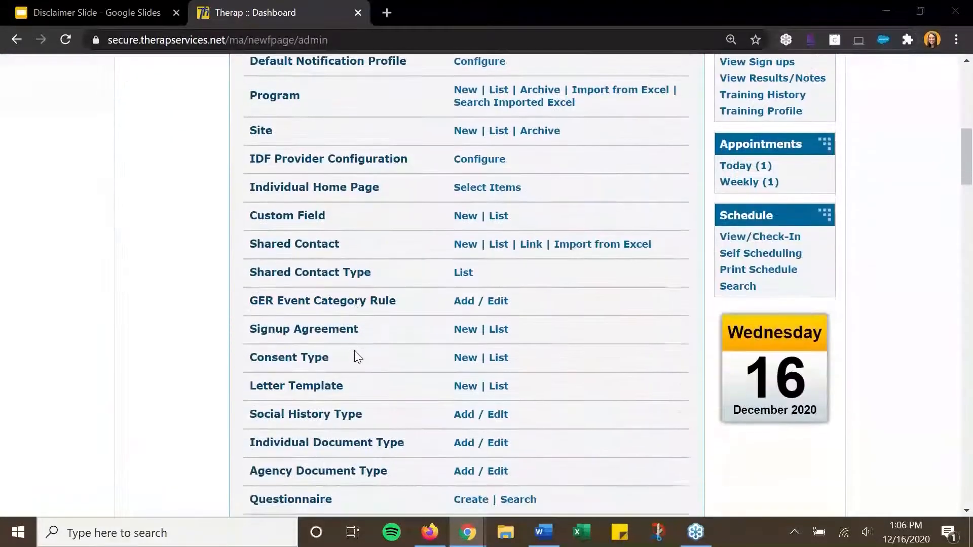
scroll(358, 357, "down", 2)
left_click_drag(343, 293, 250, 304)
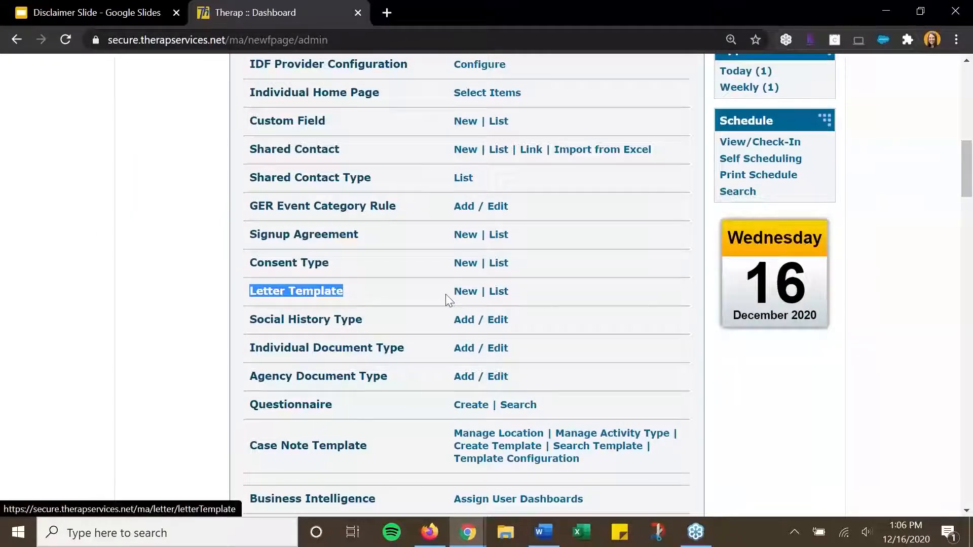
left_click(499, 293)
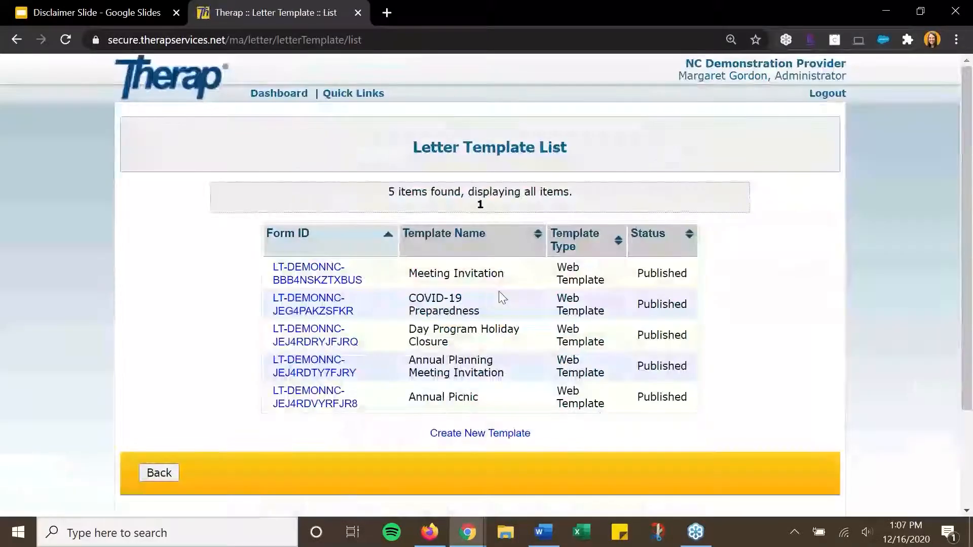
key("alt+Tab")
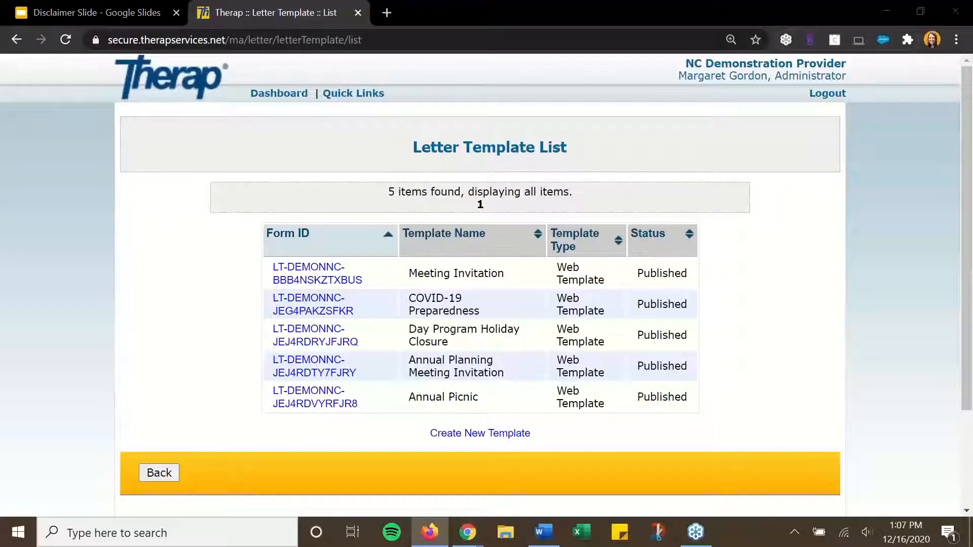
key("alt+Tab")
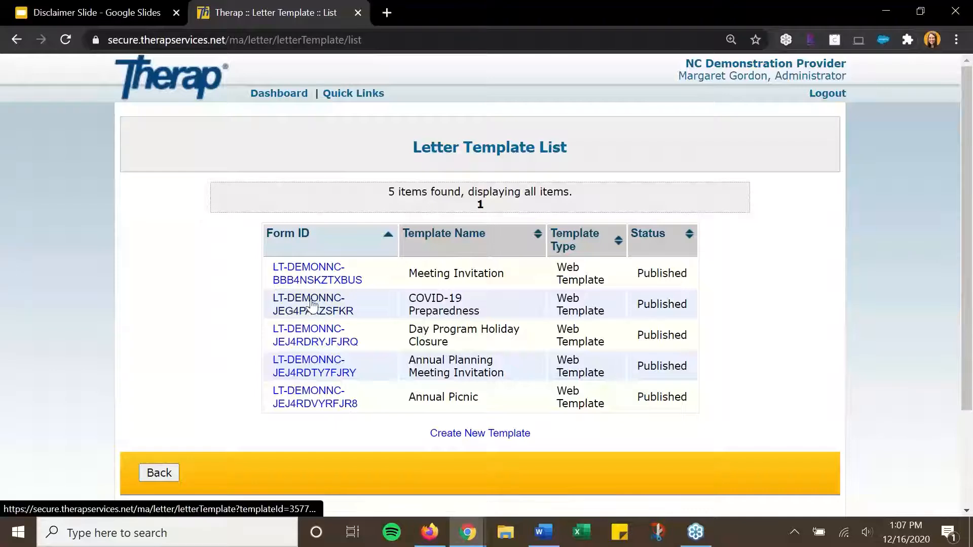
- Open the COVID-19 Preparedness letter template and examine its name, template type and salutation
left_click(312, 304)
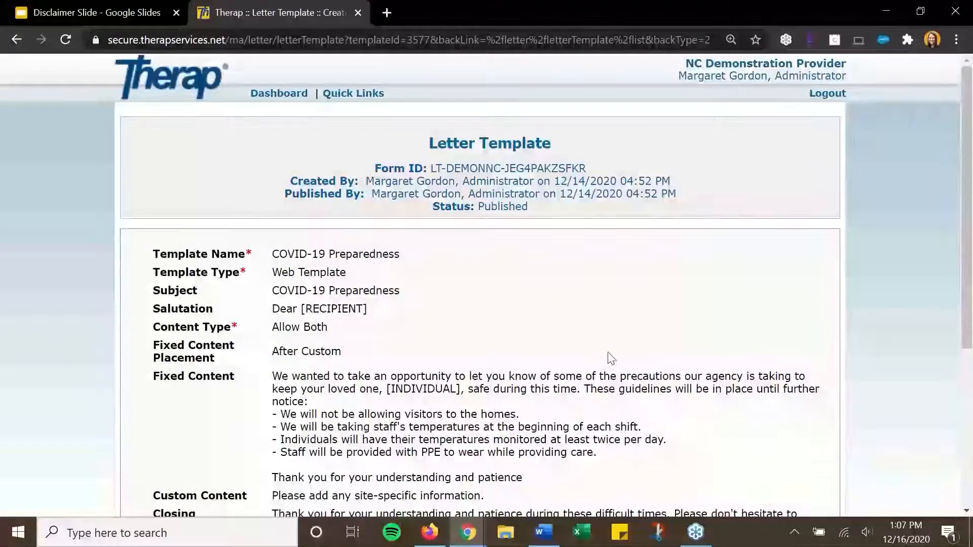
scroll(608, 352, "down", 1)
scroll(609, 353, "down", 1)
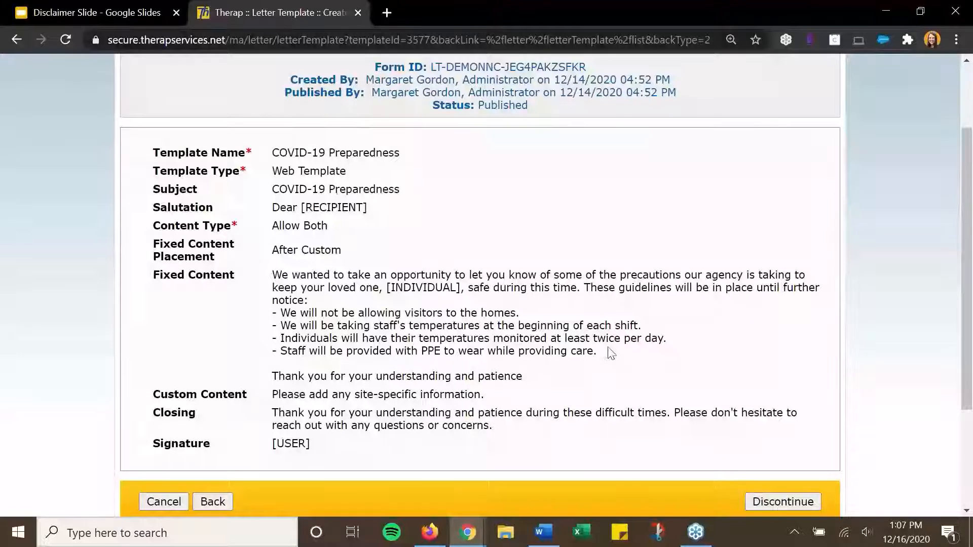
left_click_drag(274, 152, 409, 162)
left_click_drag(272, 172, 358, 175)
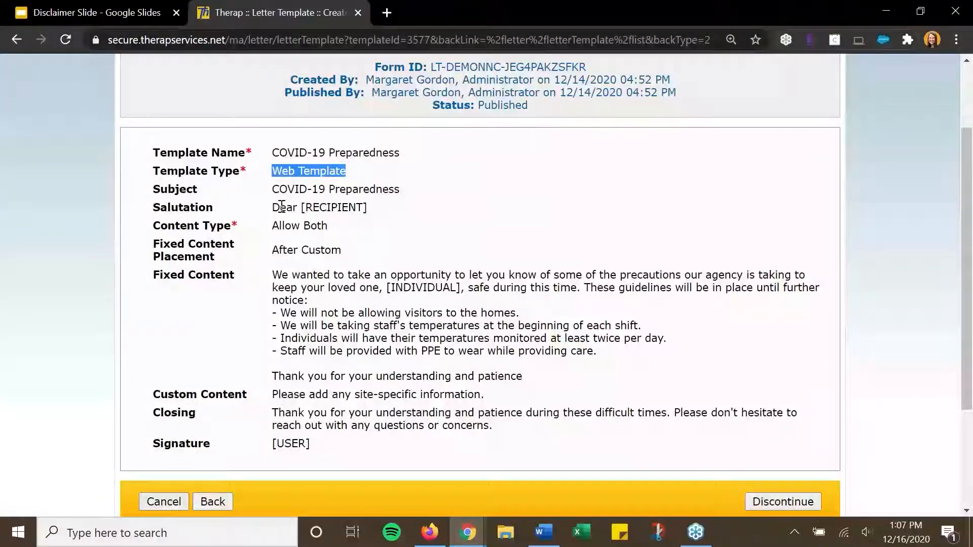
left_click_drag(276, 210, 374, 213)
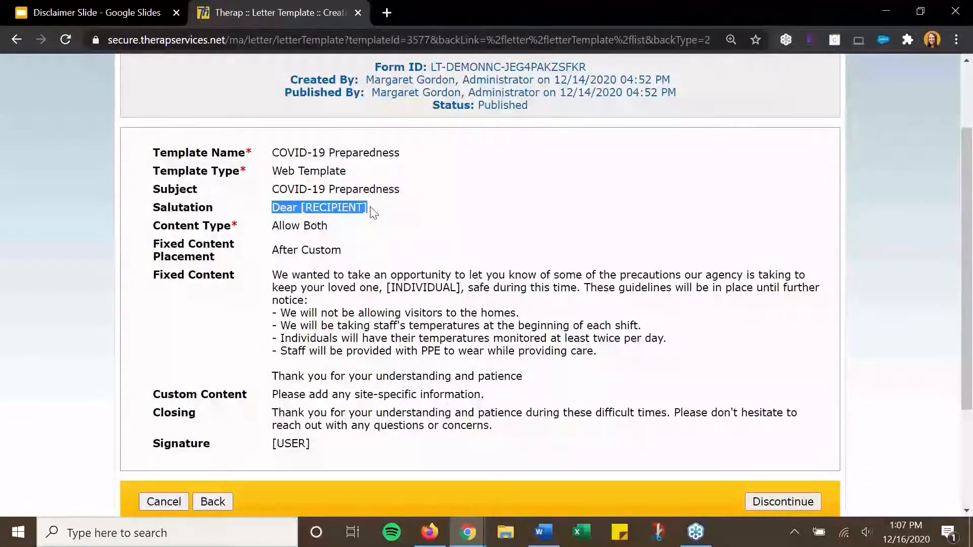
left_click(304, 219)
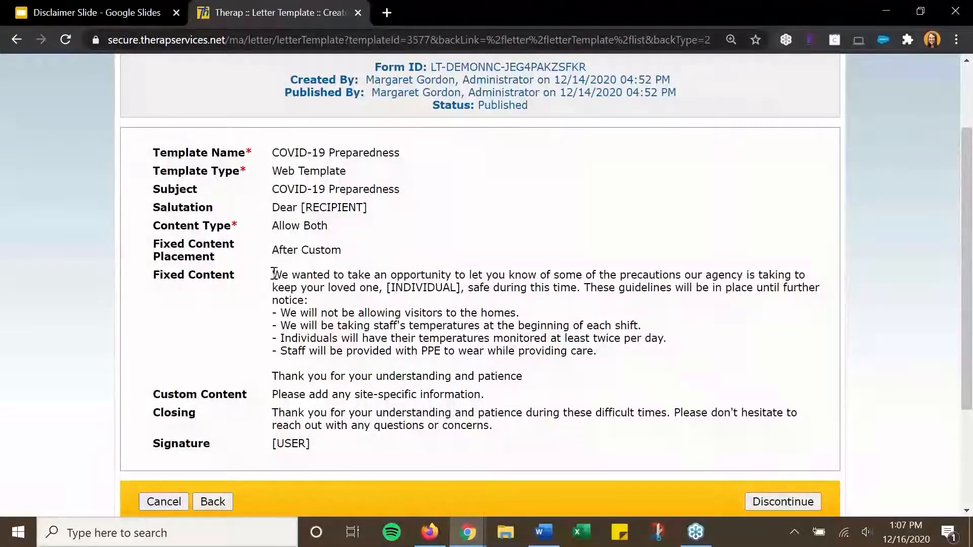
- Read the COVID-19 Preparedness template's fixed content, including its bulleted guidelines, and return to the template list
left_click_drag(273, 274, 624, 358)
left_click(625, 362)
left_click_drag(282, 313, 608, 352)
left_click(607, 355)
left_click(214, 501)
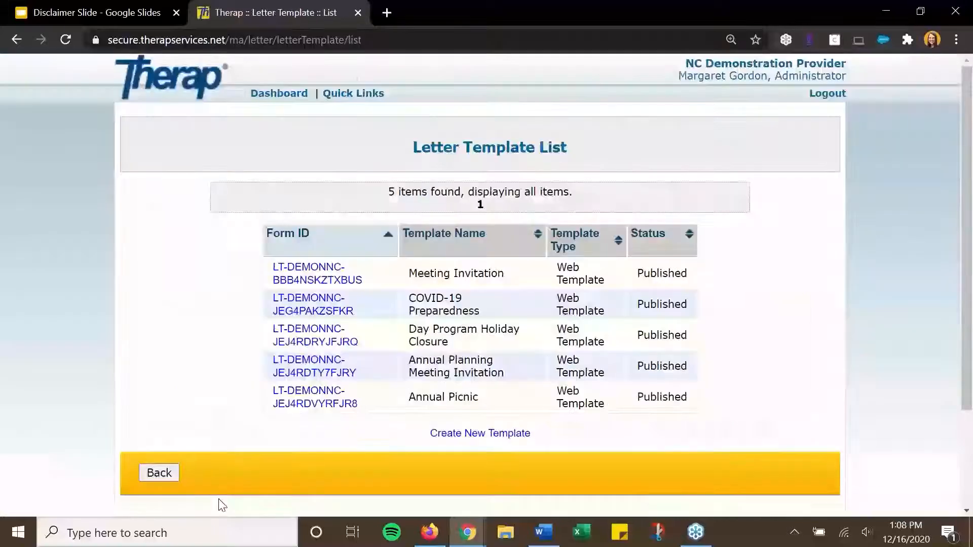
- Start a new letter template and name it "Documentation Request"
left_click(494, 439)
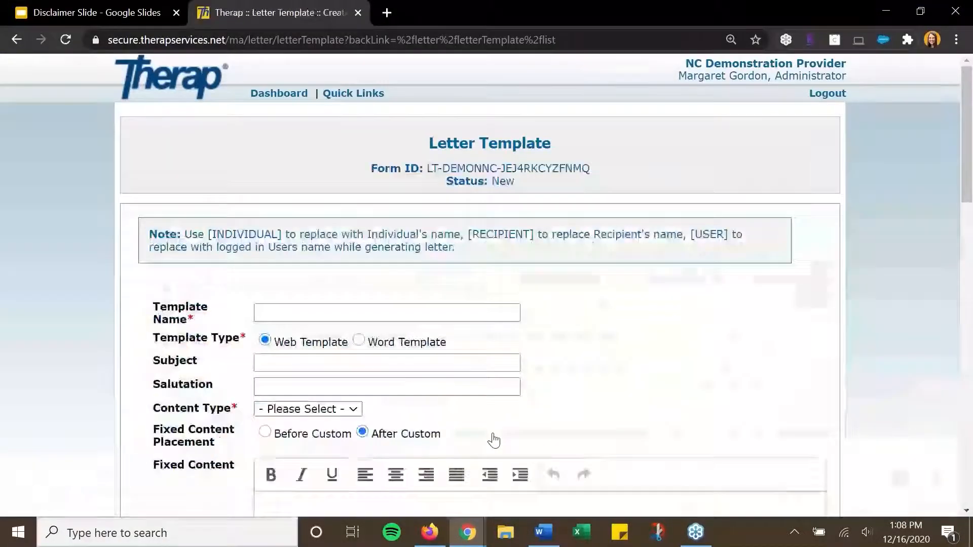
scroll(702, 369, "down", 2)
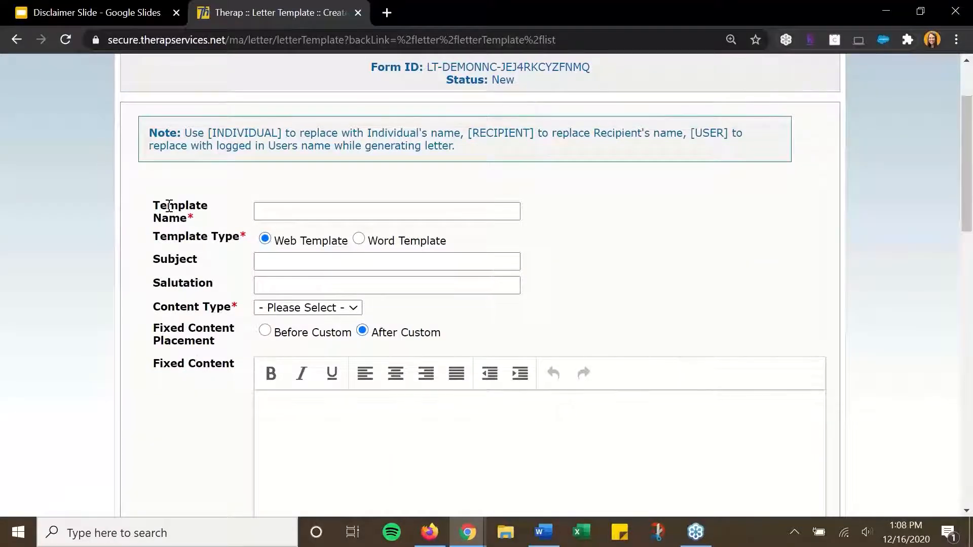
scroll(225, 313, "down", 1)
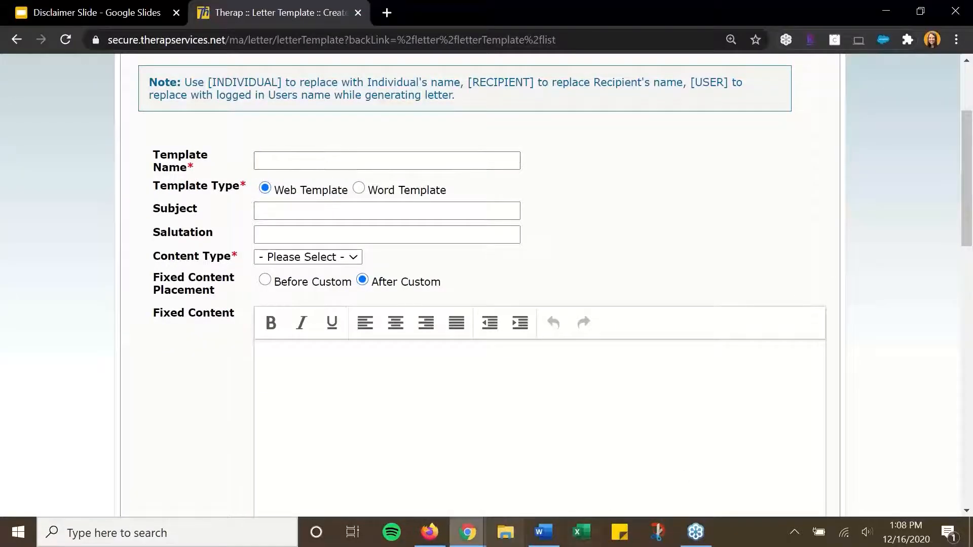
left_click(430, 532)
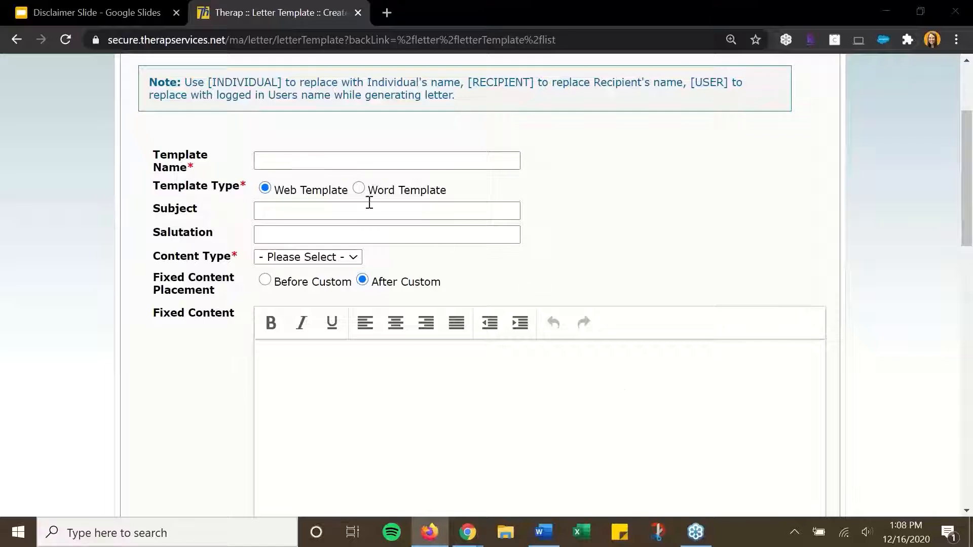
left_click(315, 161)
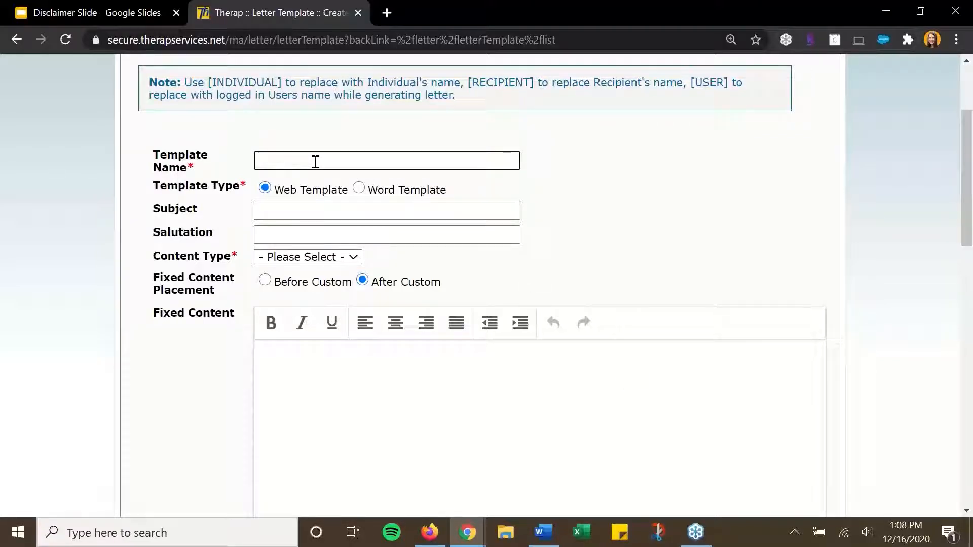
type("Documentation Request")
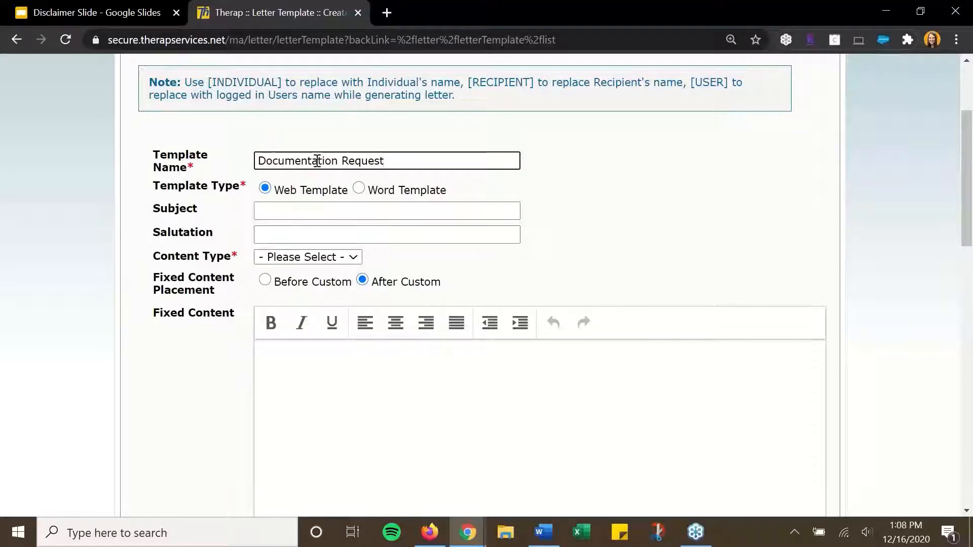
- Look over the blank web template form, from the fixed and custom content areas down to the closing and signature fields
scroll(381, 228, "up", 1)
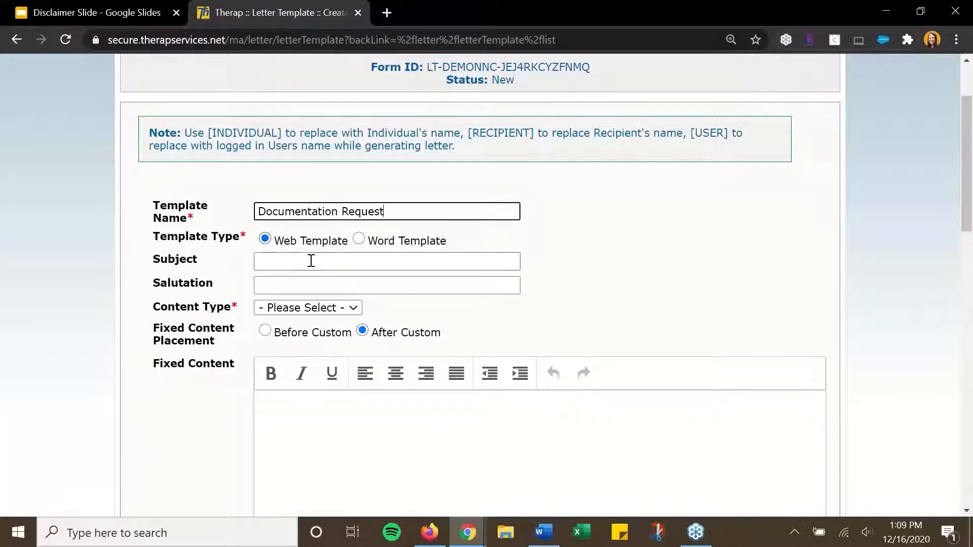
scroll(375, 310, "down", 2)
scroll(375, 310, "down", 3)
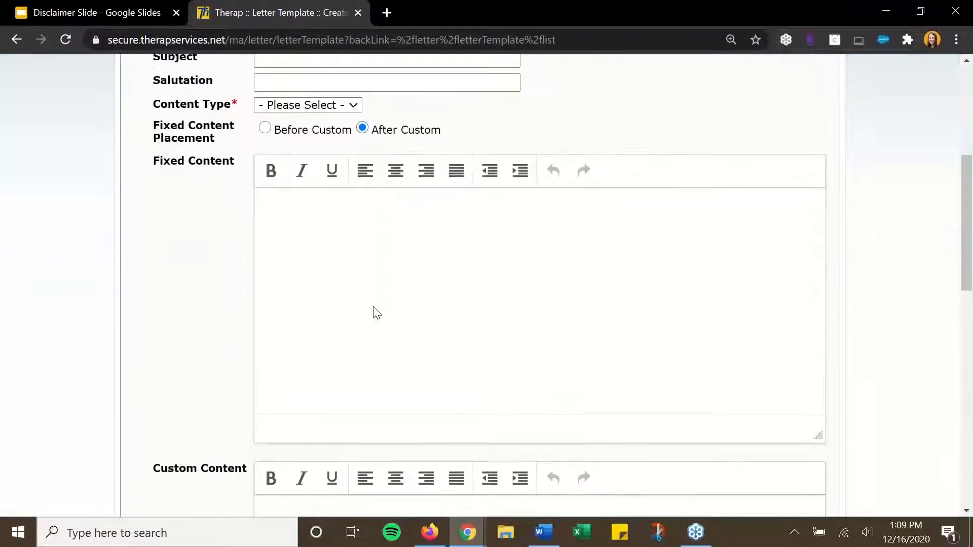
left_click(320, 219)
scroll(319, 219, "down", 5)
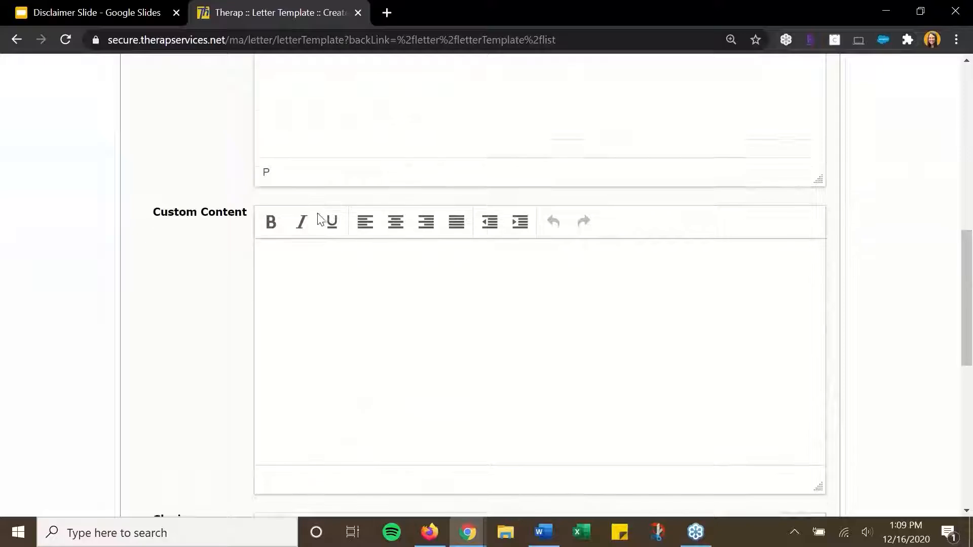
scroll(311, 260, "down", 5)
left_click(298, 264)
left_click(322, 413)
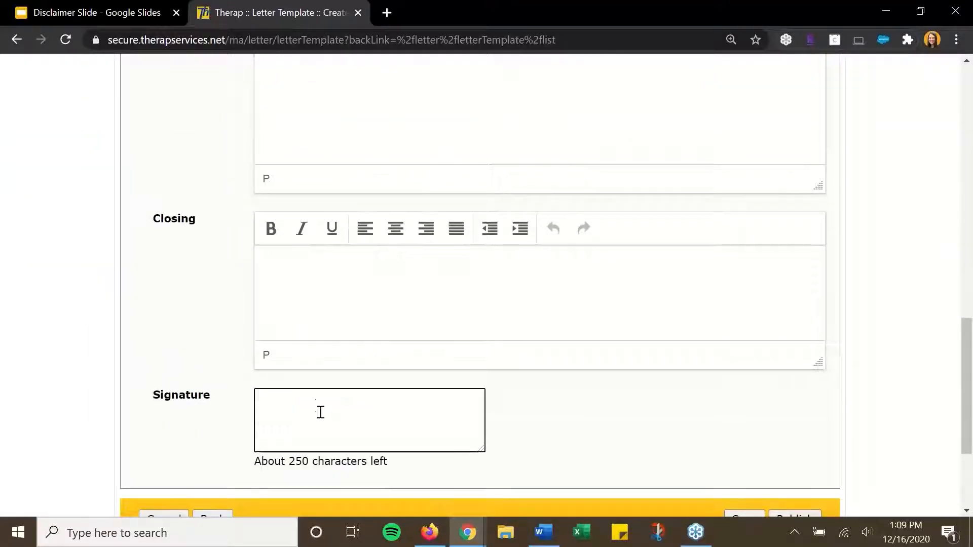
scroll(322, 406, "up", 5)
scroll(322, 400, "up", 10)
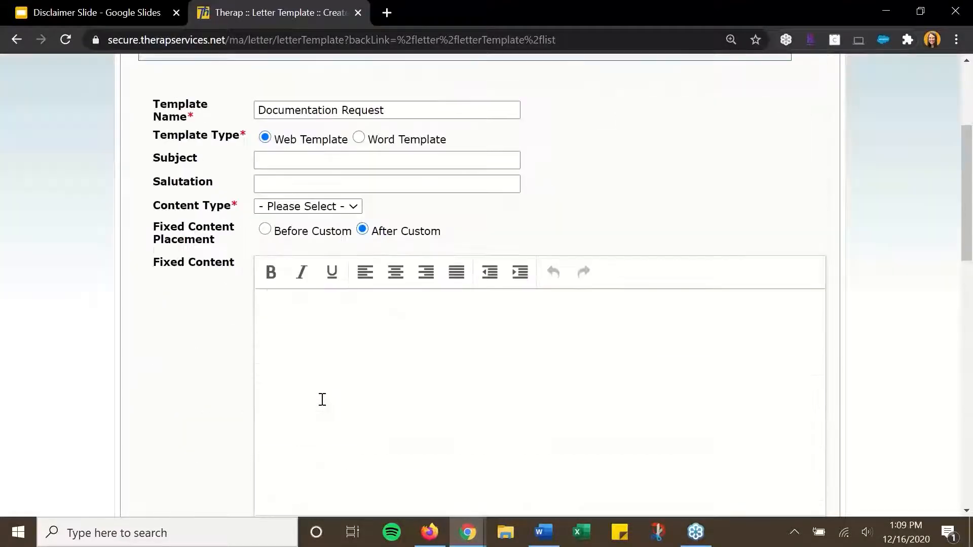
- Switch the template type to Word Template and read its instructions on inserting Therap data and custom fields
left_click(359, 239)
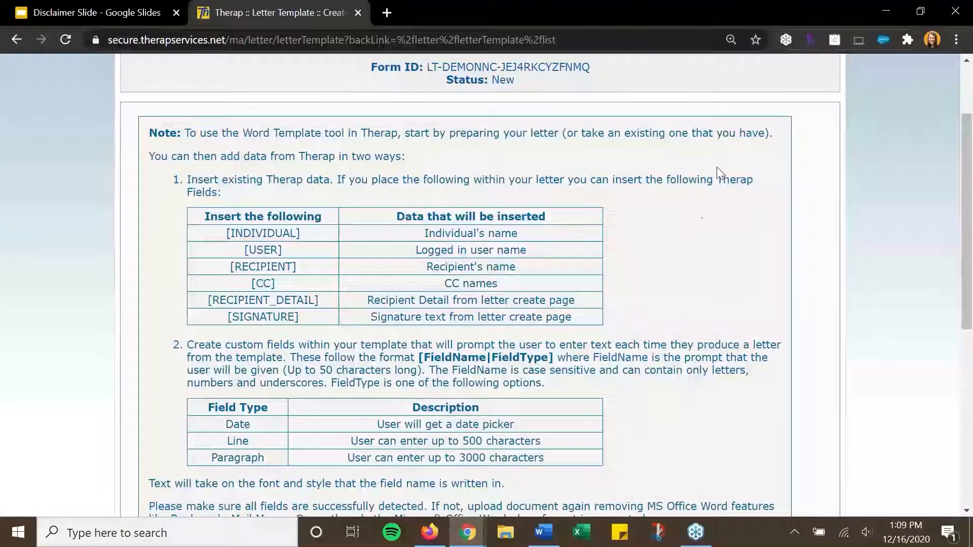
scroll(717, 167, "down", 1)
scroll(695, 231, "down", 1)
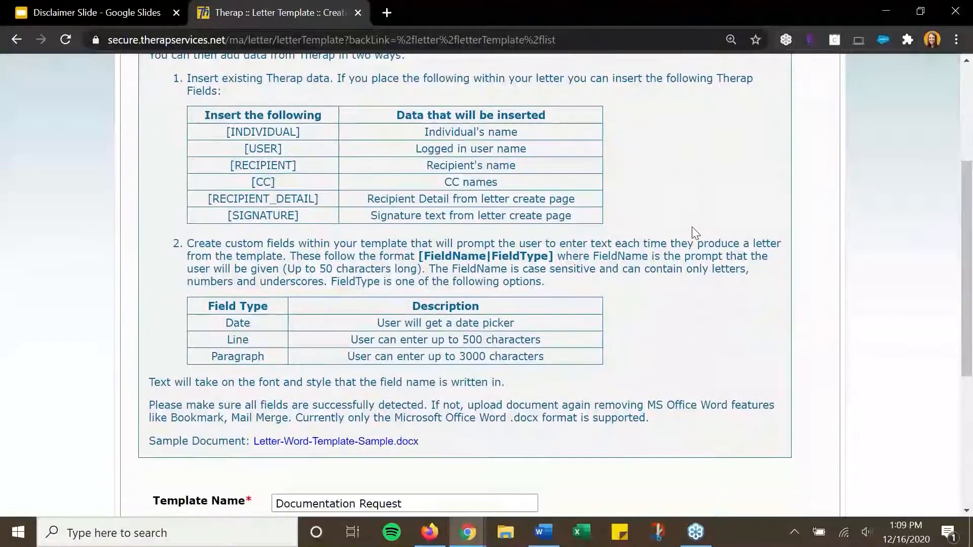
scroll(695, 230, "down", 3)
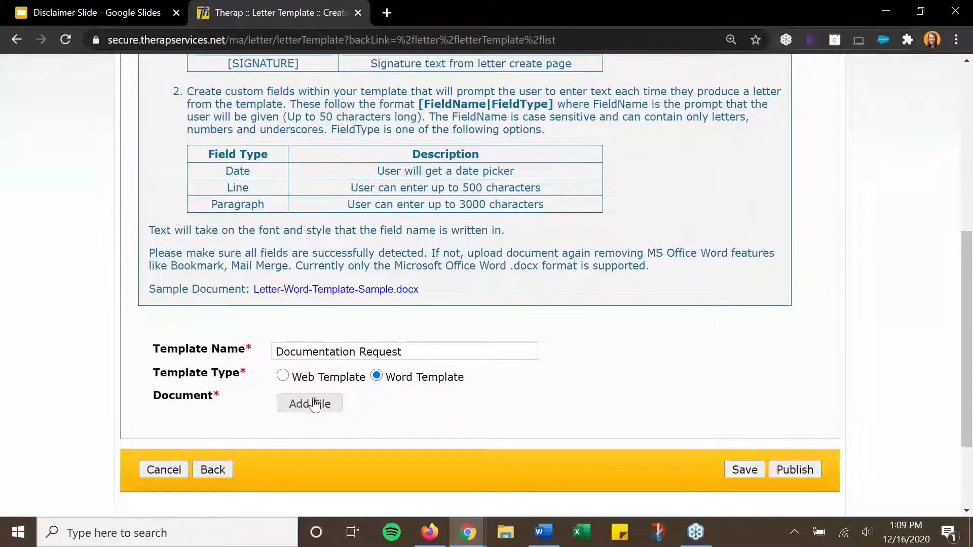
- Download the sample document Letter-Word-Template-Sample.docx, open it in Word and examine its field markers down to the signature
left_click(338, 292)
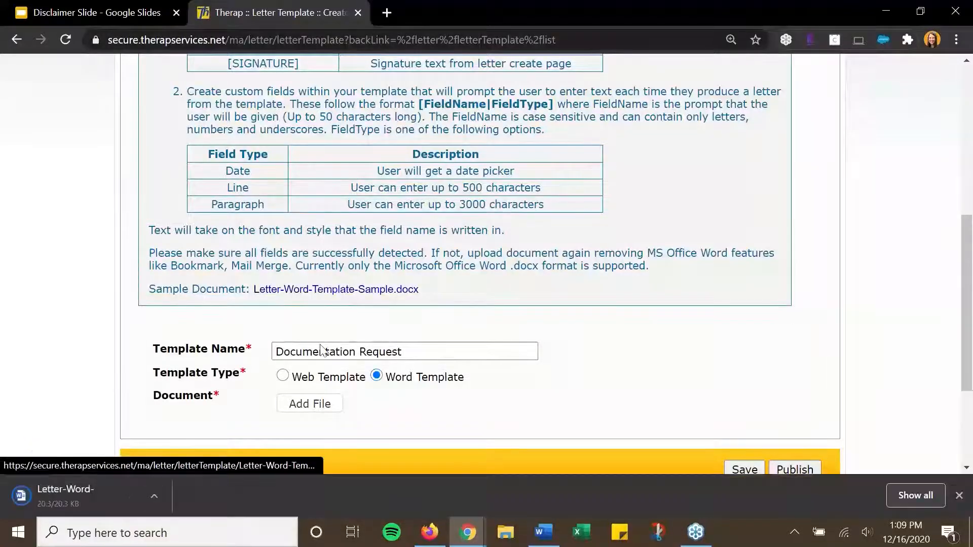
left_click(98, 495)
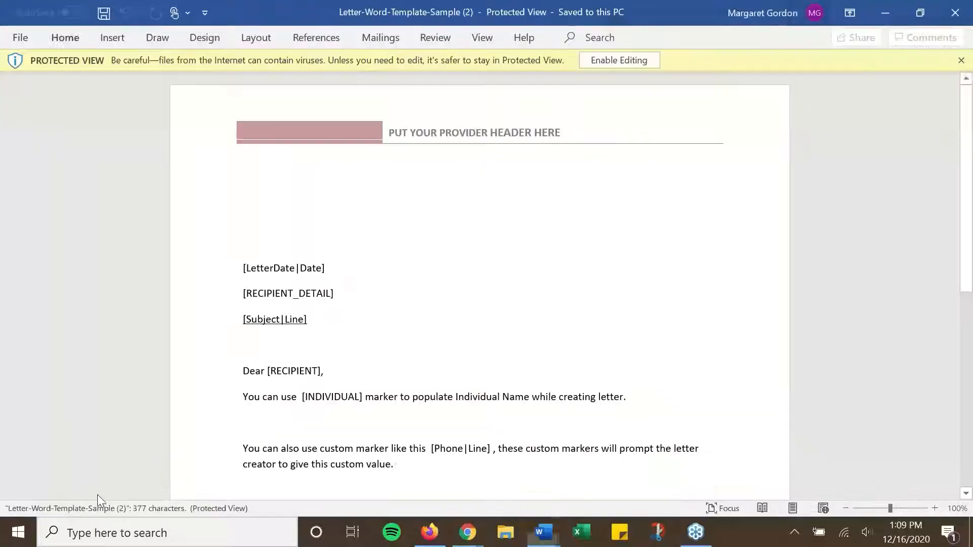
scroll(527, 284, "down", 1)
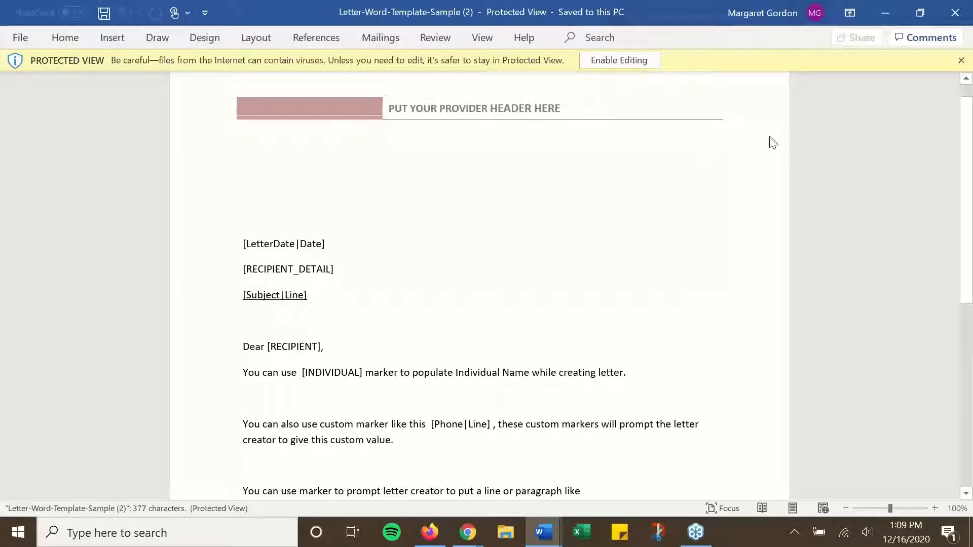
scroll(580, 291, "down", 3)
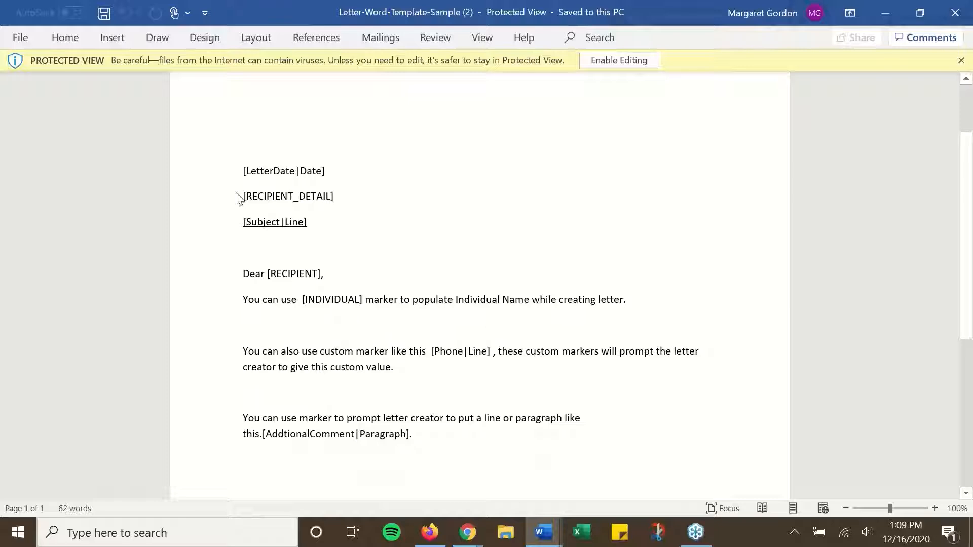
scroll(497, 387, "down", 2)
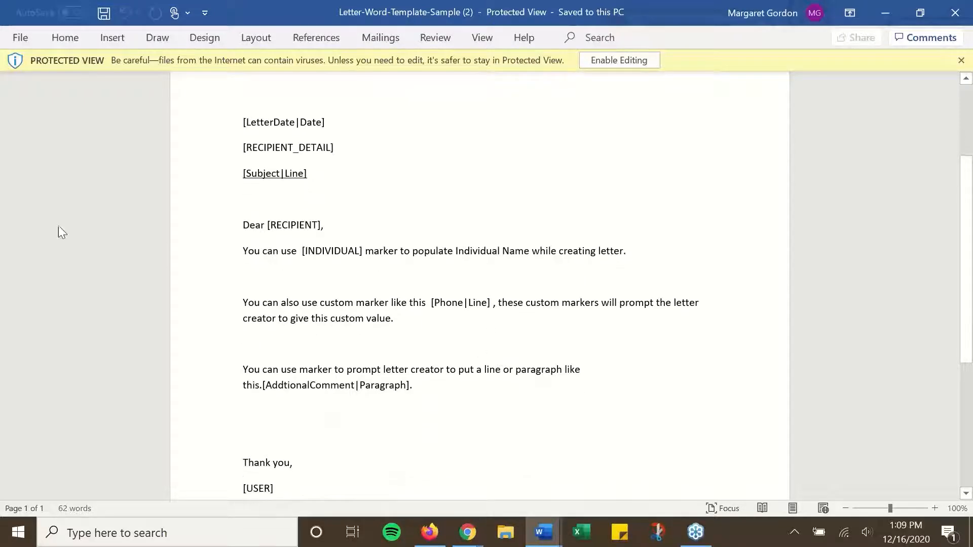
scroll(377, 330, "down", 2)
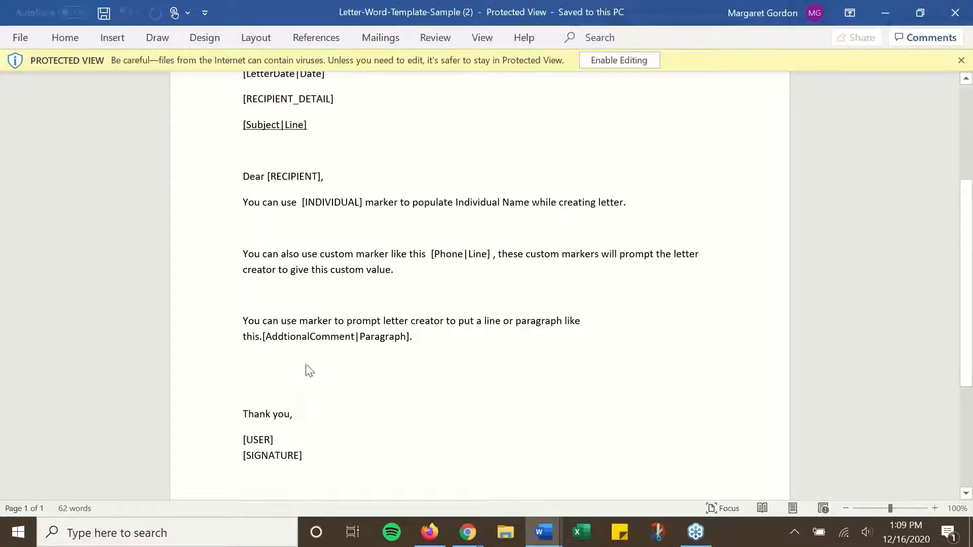
- Close the sample document, return to the template form in Chrome and set the template type back to Web Template
left_click(955, 12)
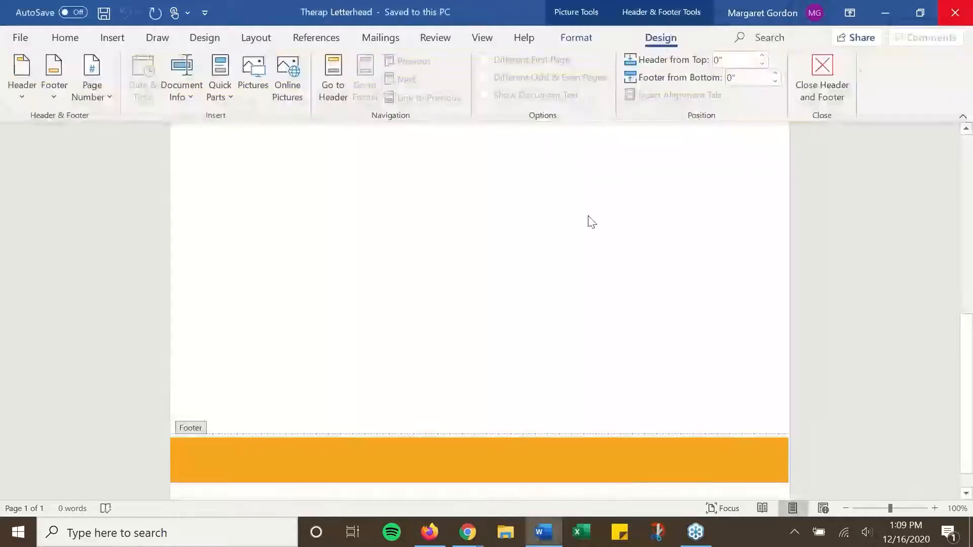
left_click(884, 12)
scroll(429, 290, "up", 1)
scroll(428, 290, "up", 1)
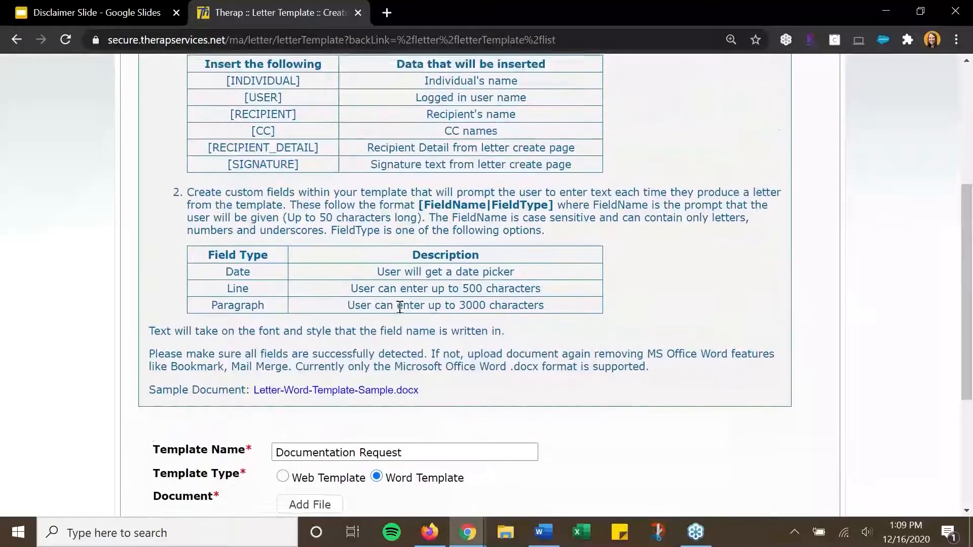
scroll(396, 310, "down", 1)
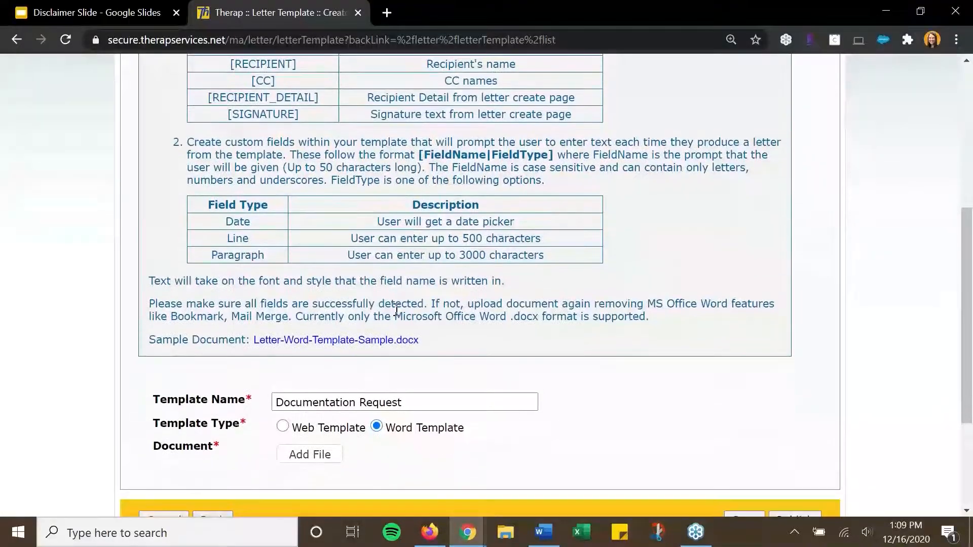
left_click(282, 427)
left_click(409, 333)
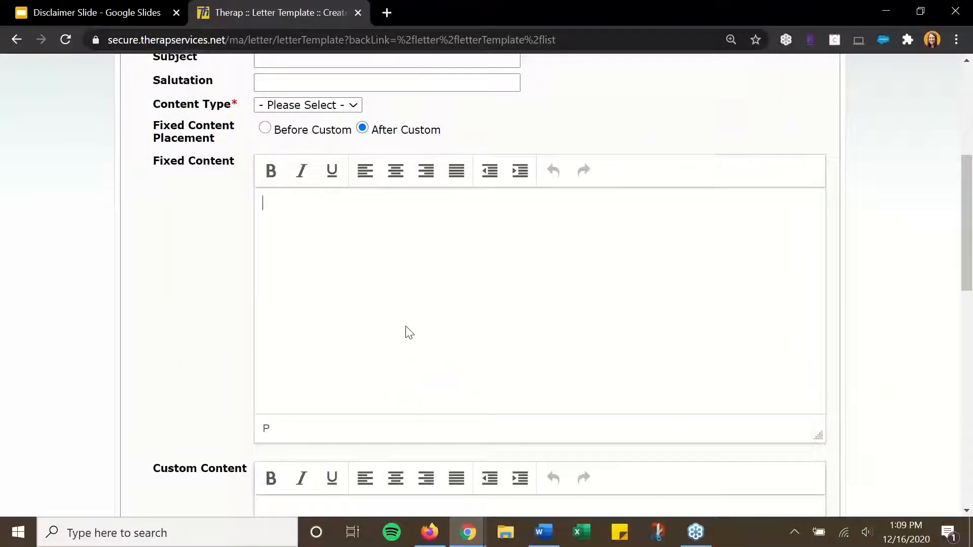
- Set the letter template's subject to "Documentation Request"
scroll(409, 333, "up", 3)
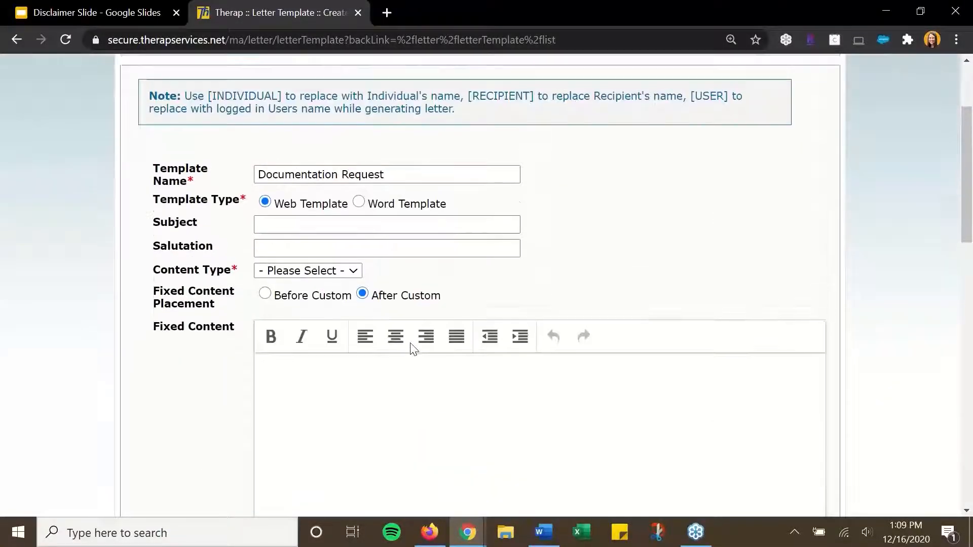
left_click(323, 263)
type("Documentation Requ")
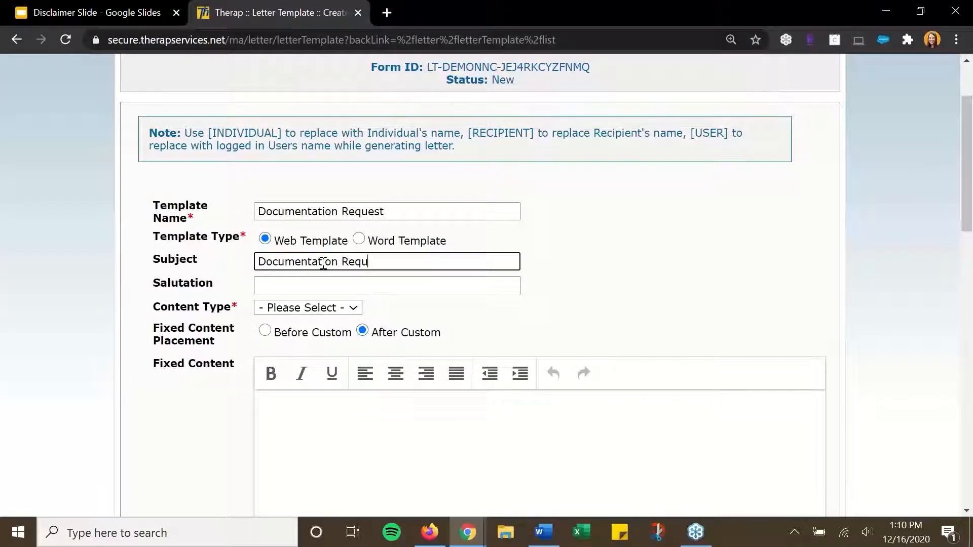
type("est")
- Enter the salutation "Dear [RECIPIENT]," by copying the recipient placeholder from the note above the form
left_click(289, 278)
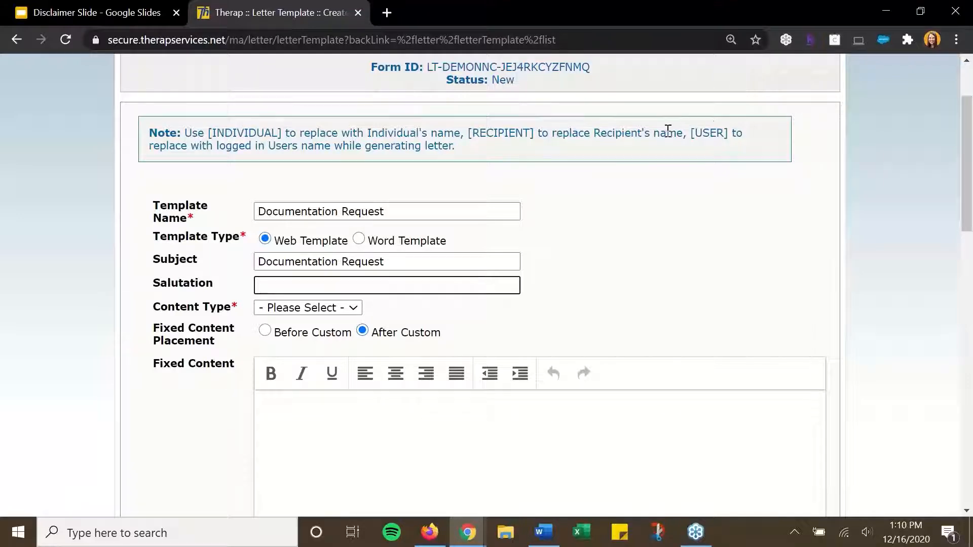
type("Dear")
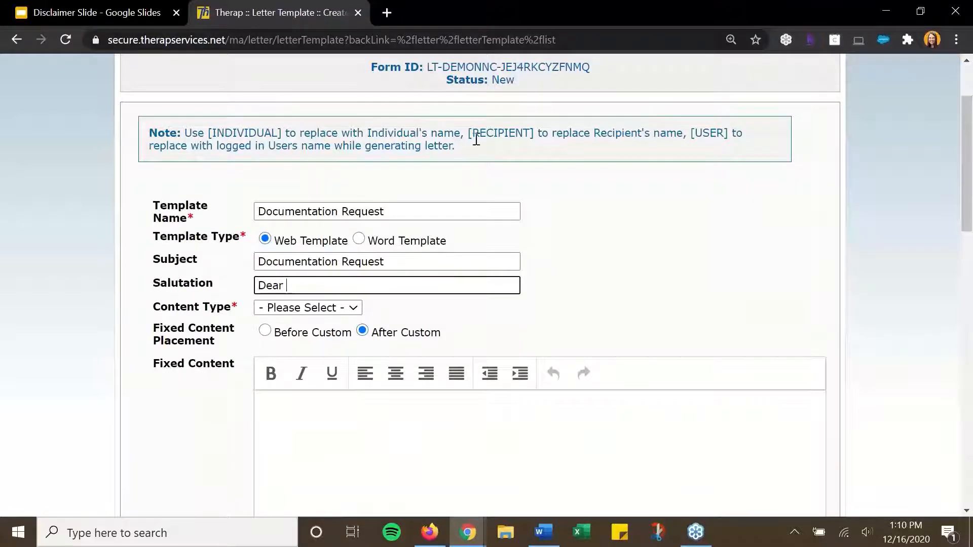
left_click_drag(467, 133, 537, 148)
key("ctrl+c")
left_click(367, 282)
key("ctrl+v")
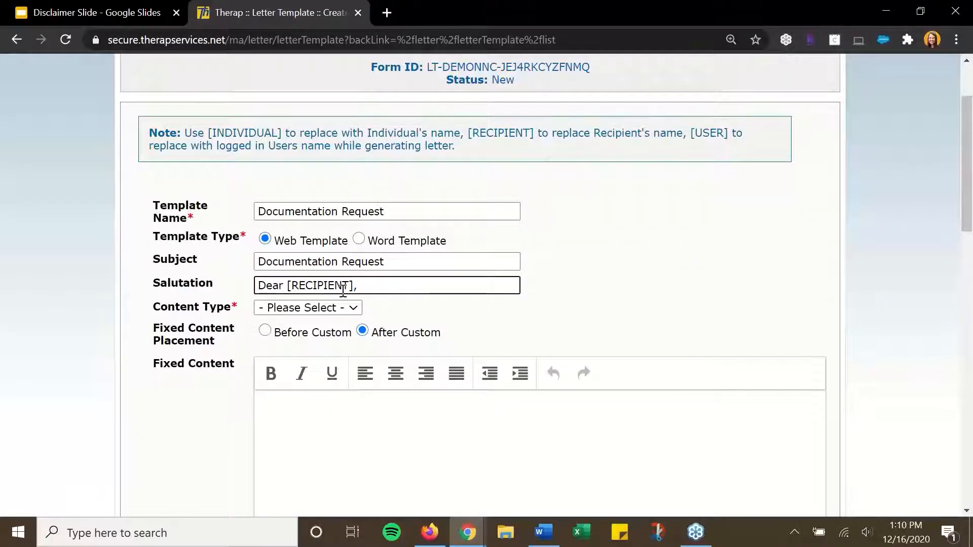
left_click(378, 459)
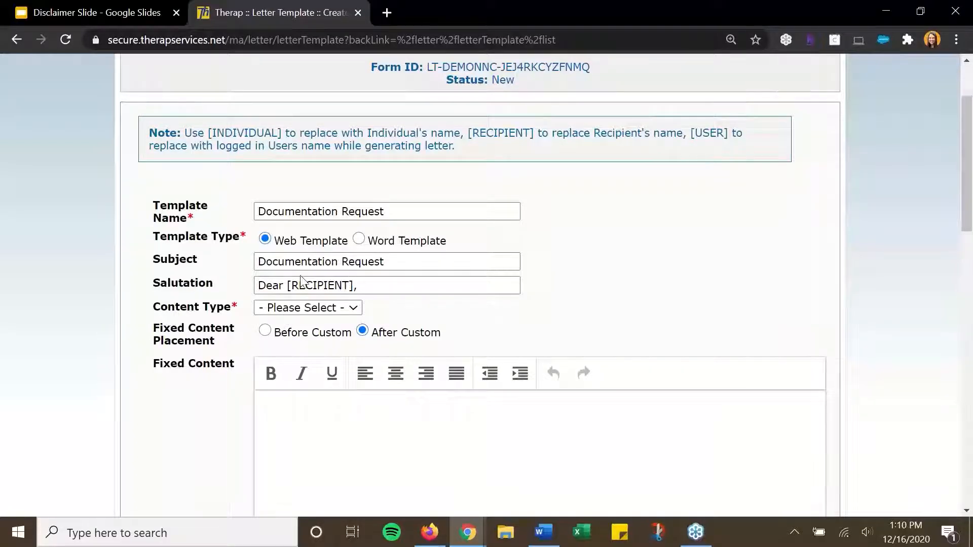
- Extend the salutation to "Dear [RECIPIENT] and [INDIVIDUAL]," using the individual placeholder copied from the note
left_click(361, 286)
type("and")
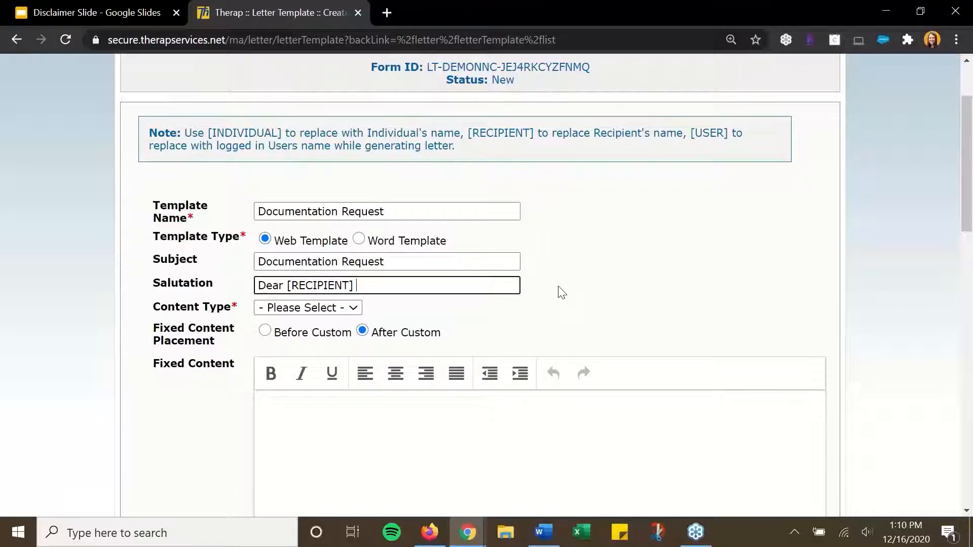
left_click_drag(285, 133, 210, 140)
key("ctrl+c")
left_click(406, 285)
key("ctrl+v")
key("BackSpace")
type(",")
left_click(400, 425)
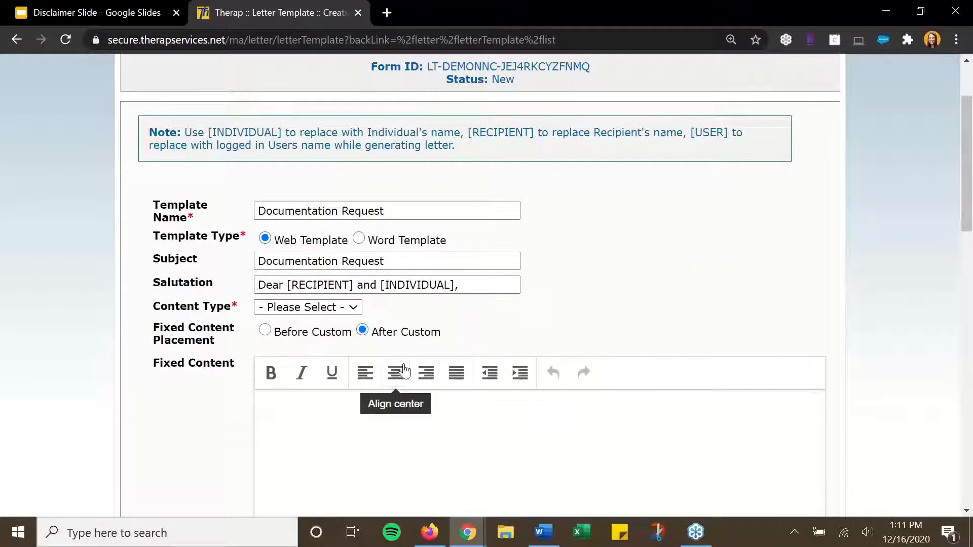
- Check the available content type options and compare the Fixed Content and Custom Content areas
scroll(402, 372, "down", 2)
left_click(353, 207)
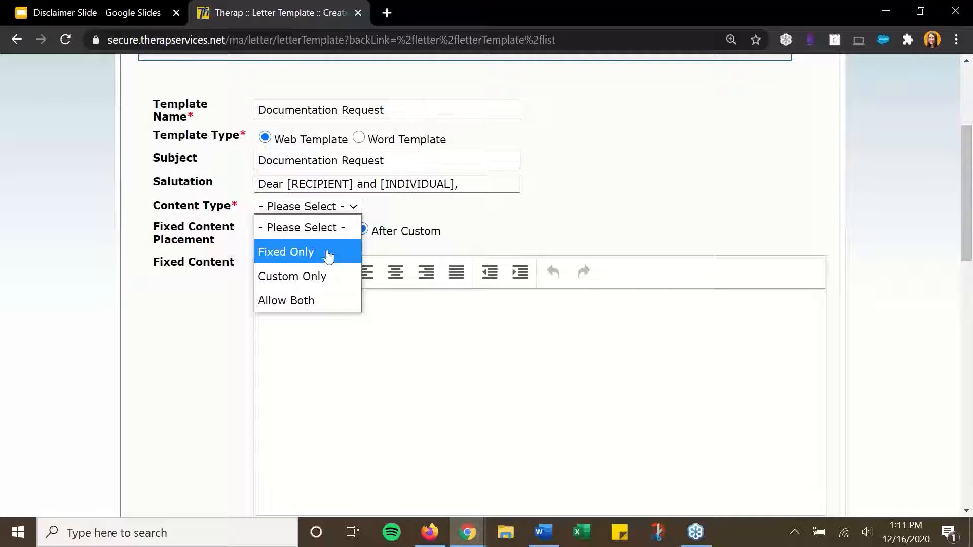
left_click(443, 348)
left_click(360, 359)
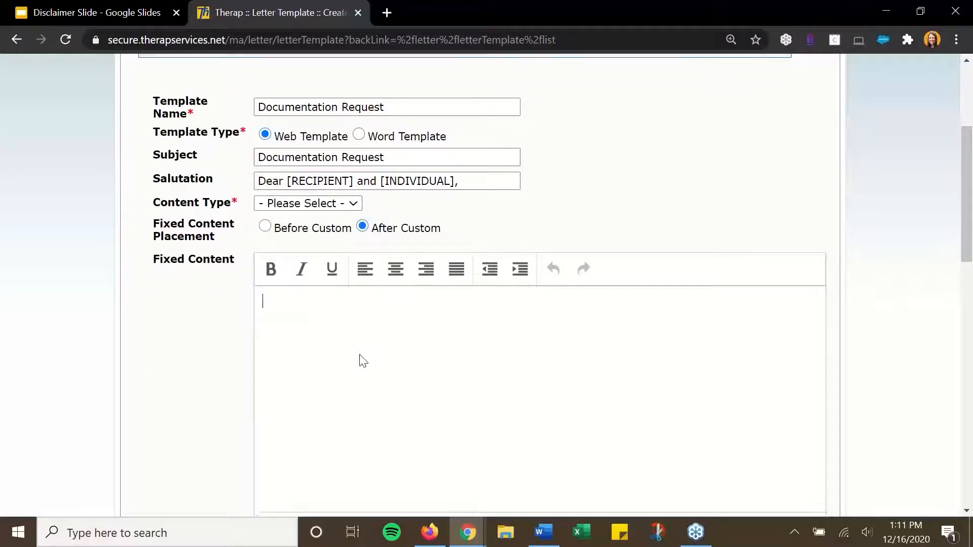
scroll(365, 357, "down", 5)
left_click(328, 371)
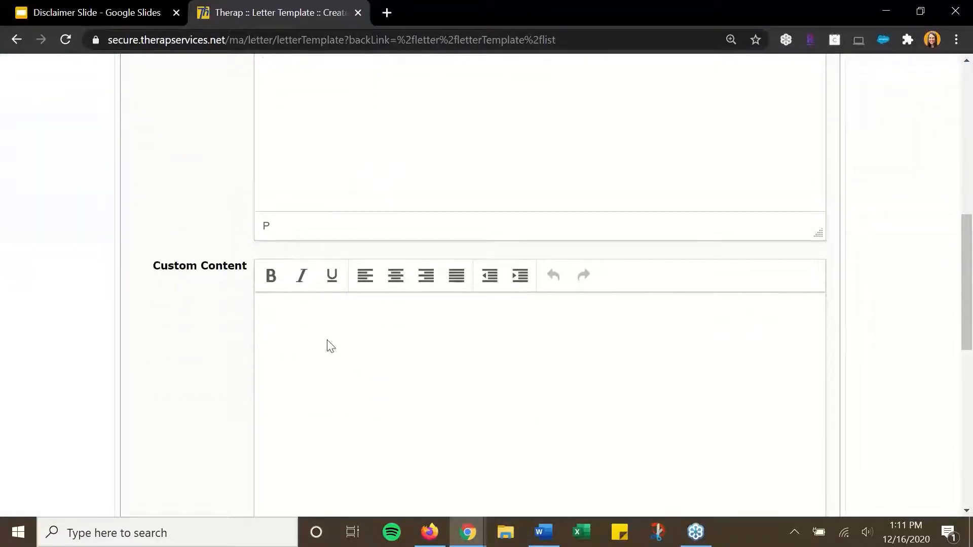
scroll(382, 370, "up", 5)
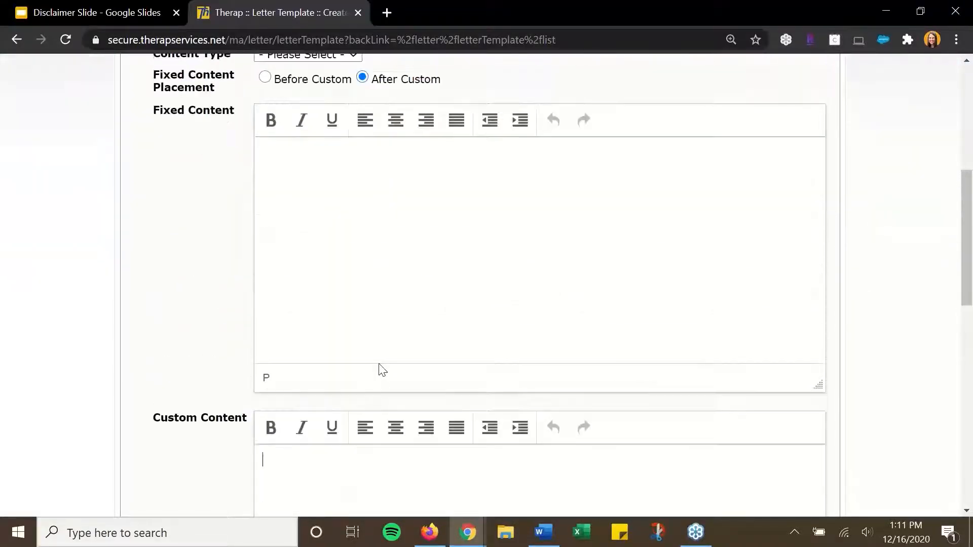
- Enter the fixed content "Our records indicate that we are in need of the following form(s):"
left_click(368, 365)
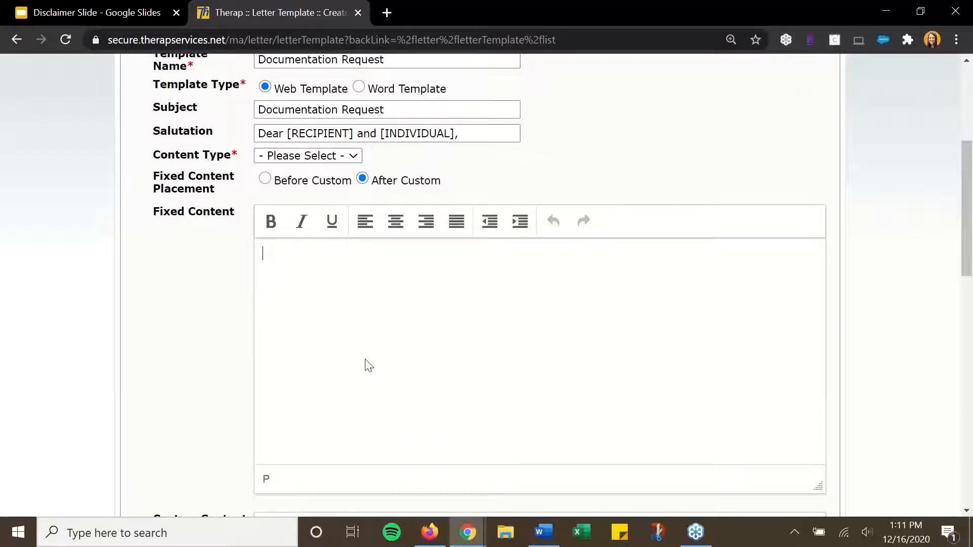
type("Our records")
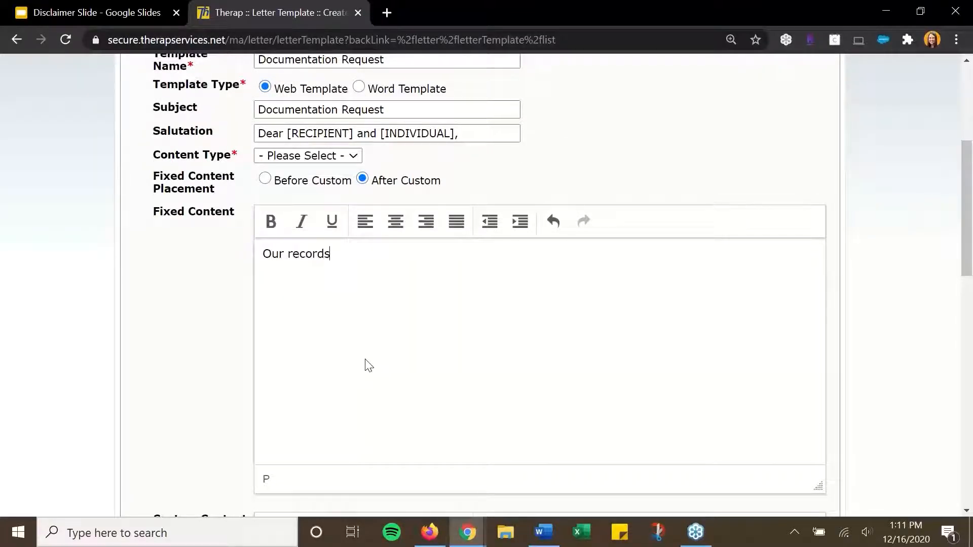
type(" indciate")
key("BackSpace")
key("BackSpace")
key("BackSpace")
type("ate that we are in need of the following form(s):")
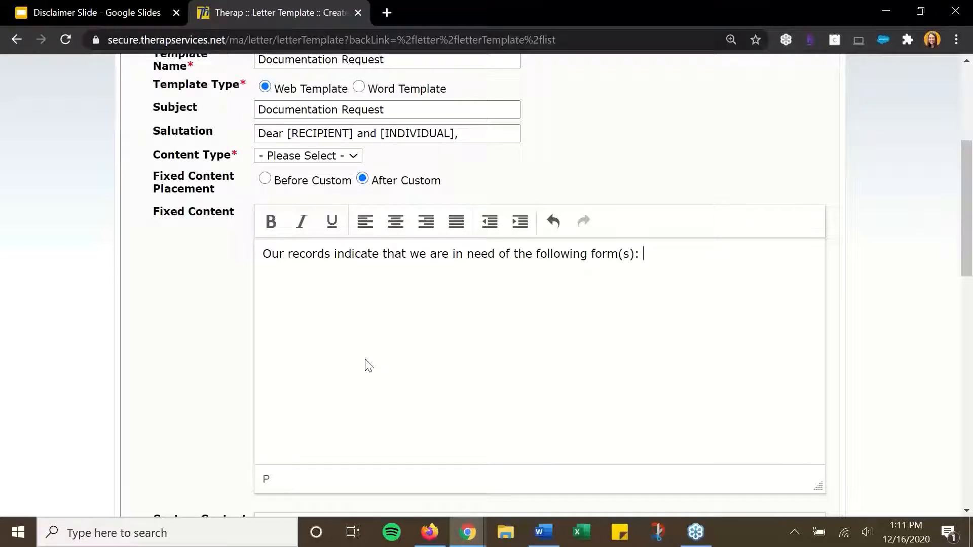
- Enter the custom content instruction "*List the forms needed.*"
scroll(369, 366, "down", 5)
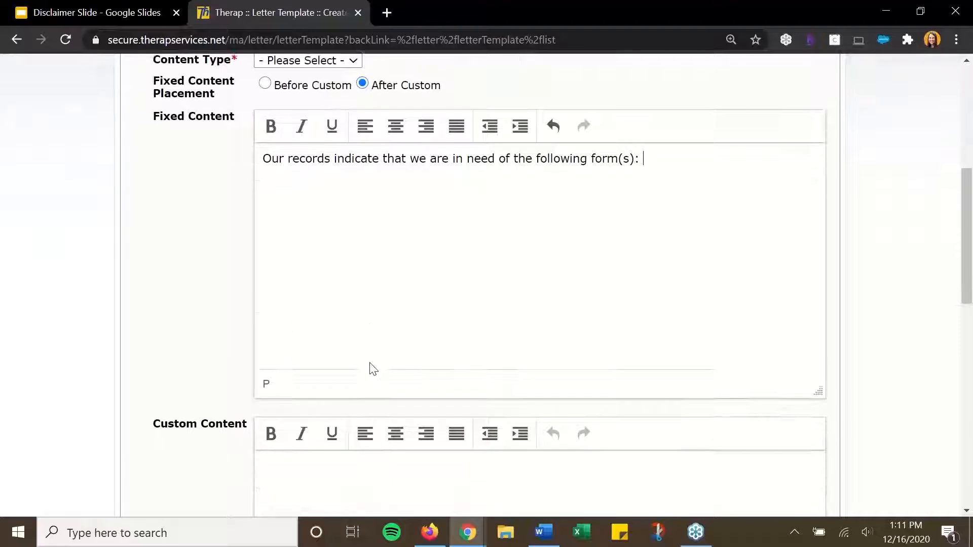
left_click(363, 373)
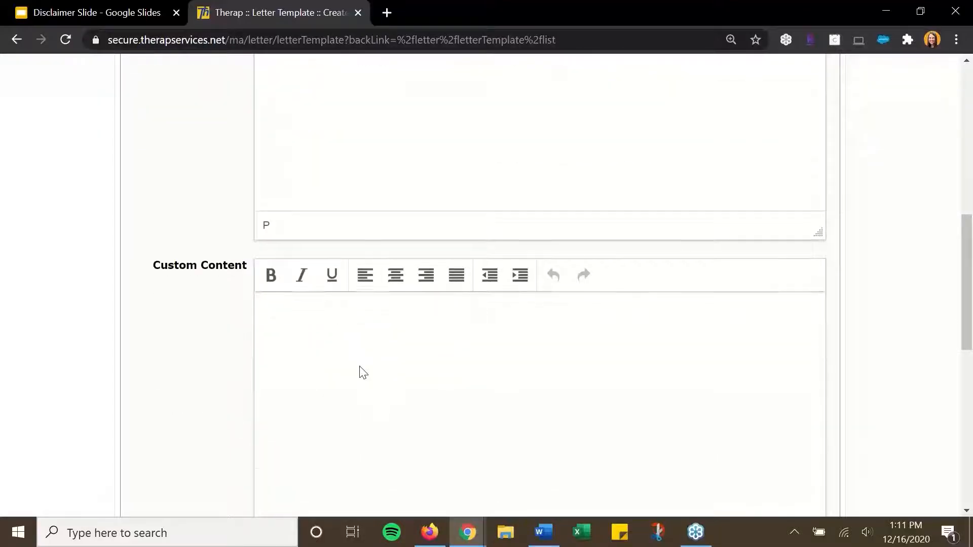
scroll(365, 367, "down", 1)
type("*")
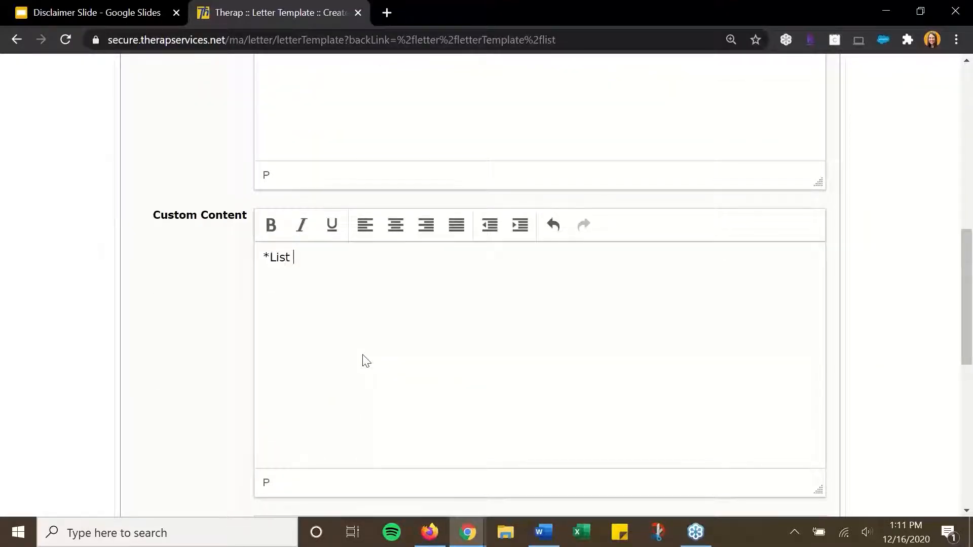
type("List the ")
type("forms tha")
type("needed.*")
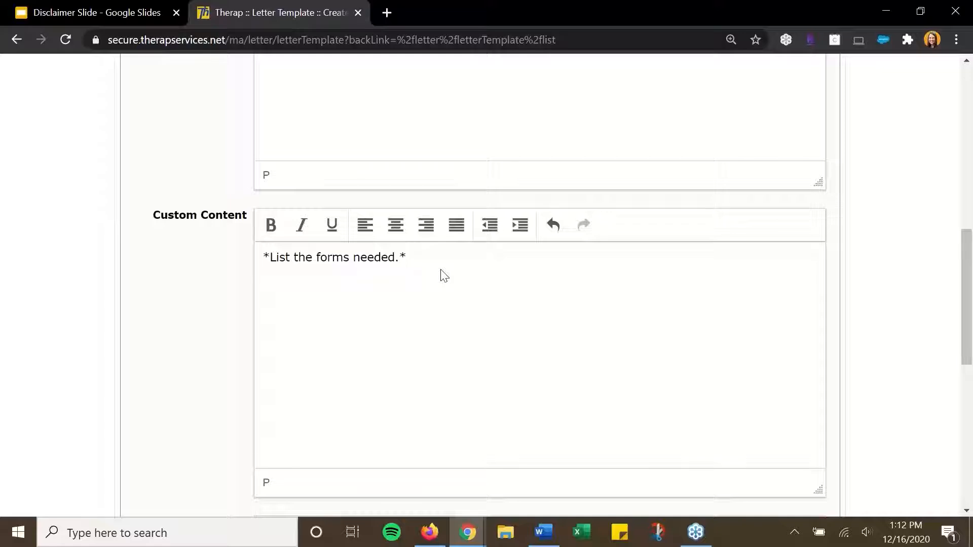
- Extend the custom content to read "*List the forms needed. List due date as well.*"
left_click(445, 274)
type("List due date as well.*")
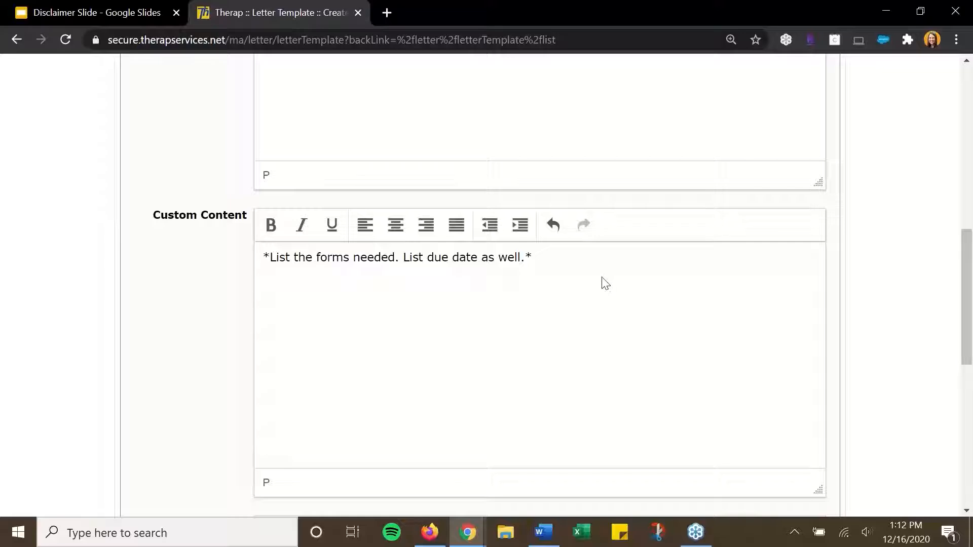
left_click_drag(264, 257, 628, 271)
left_click(626, 274)
left_click_drag(563, 257, 248, 264)
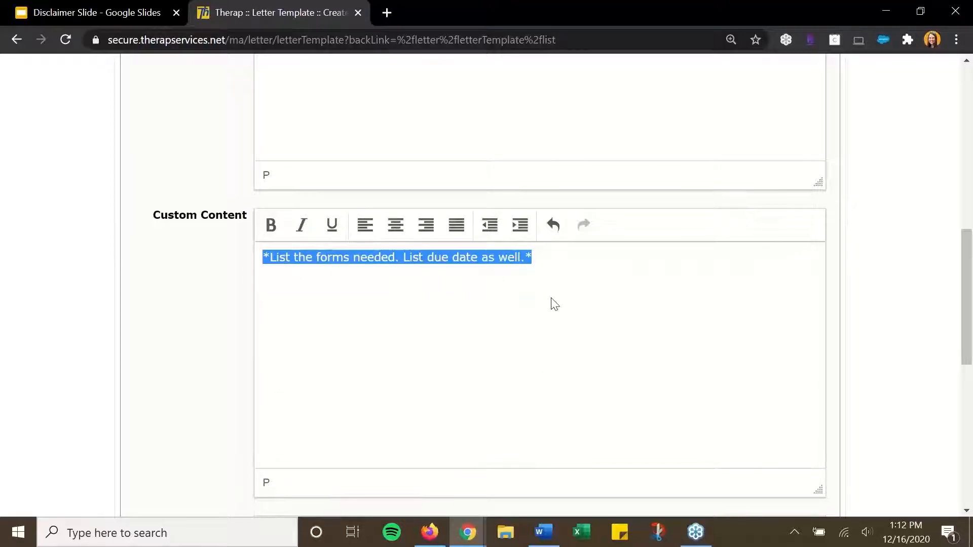
left_click_drag(557, 276, 260, 265)
left_click(588, 253)
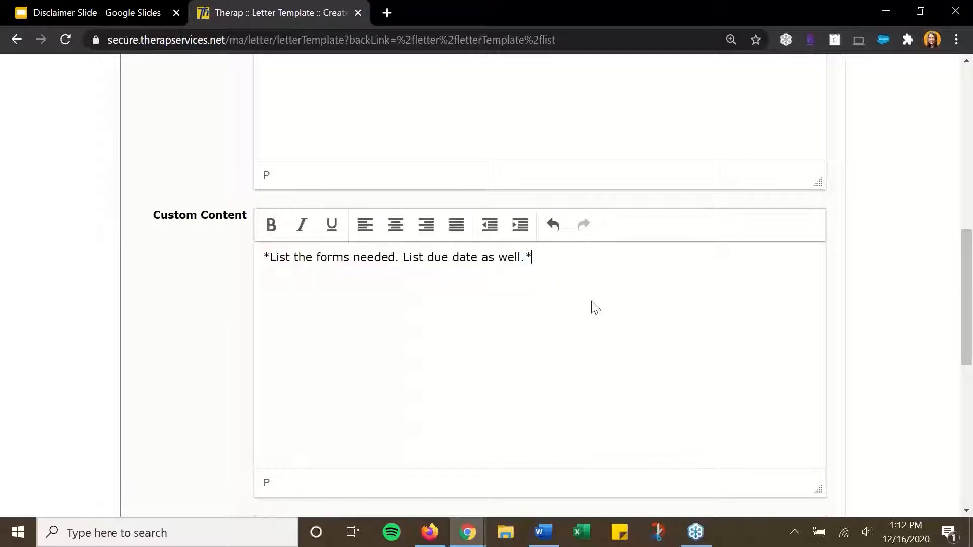
- Begin the closing with "Please send these forms via mail, fax, or email." and a "- Mail to:" line giving the agency's postal address
scroll(591, 302, "down", 6)
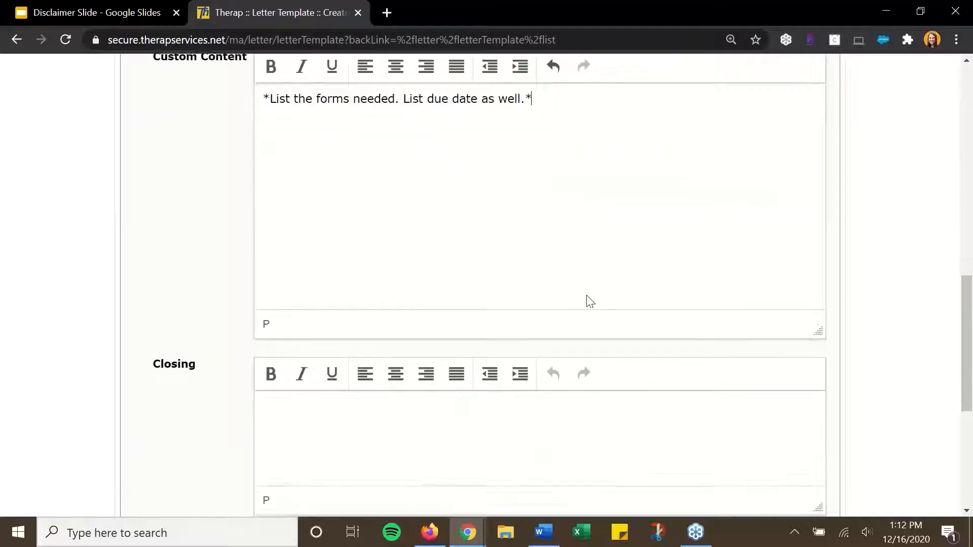
left_click(447, 287)
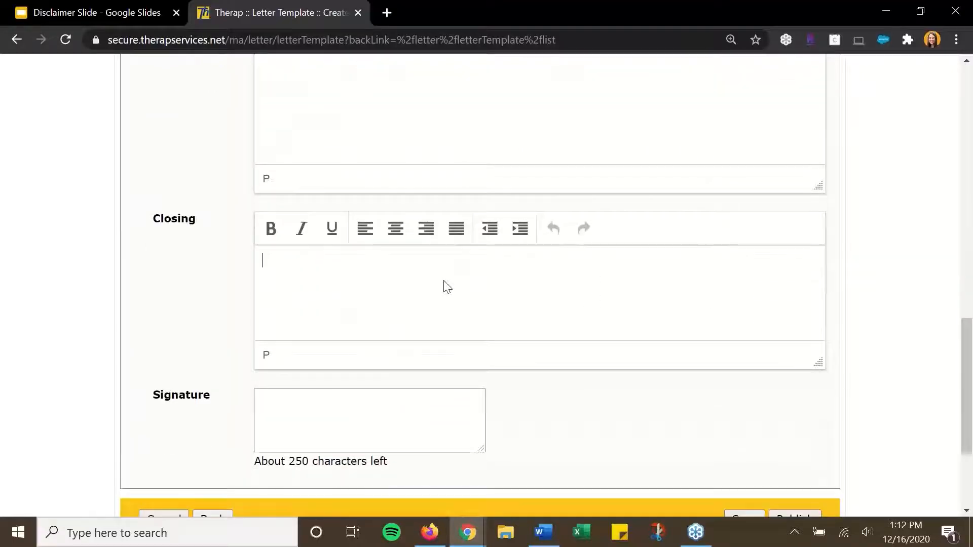
type("Please send these")
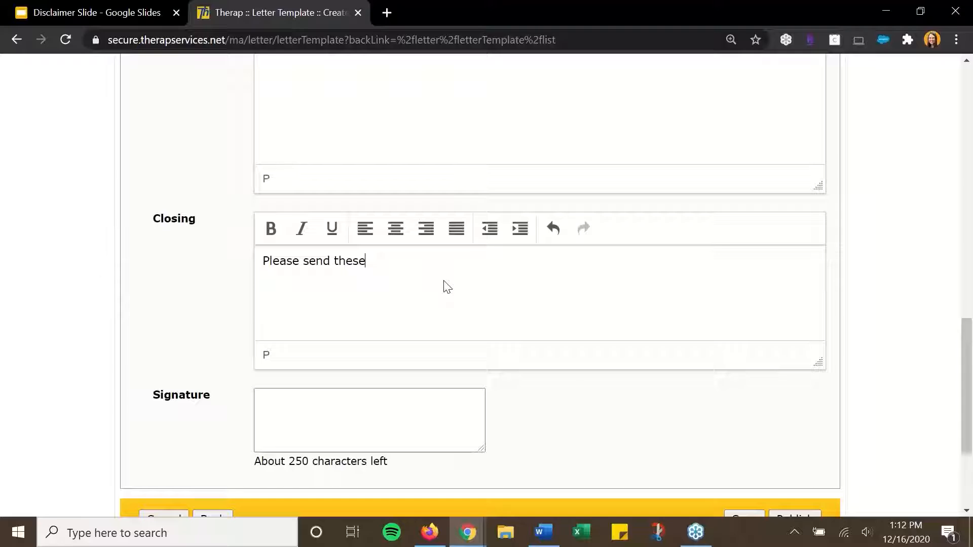
type(" forms via mail, fa")
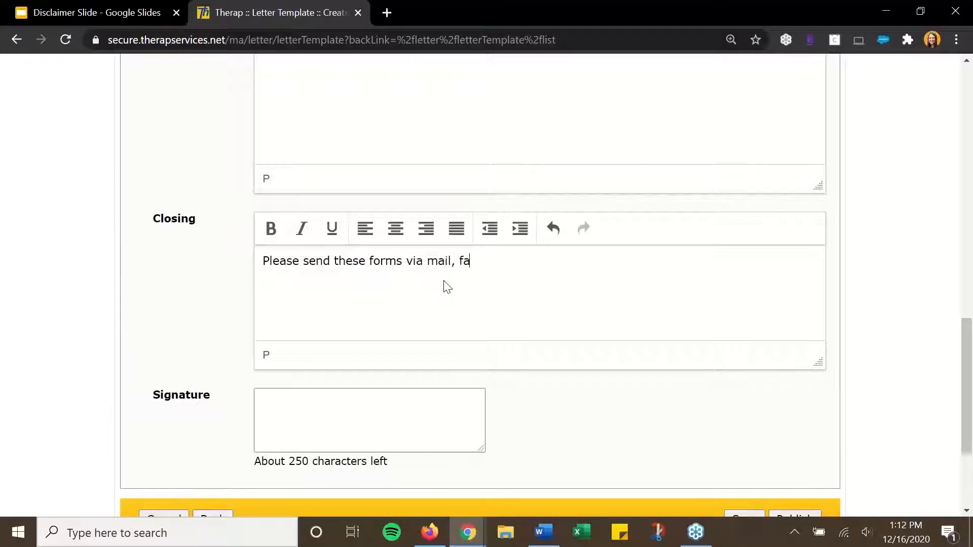
type("x, or email. - Mail to: ")
type("123 Main Street, ")
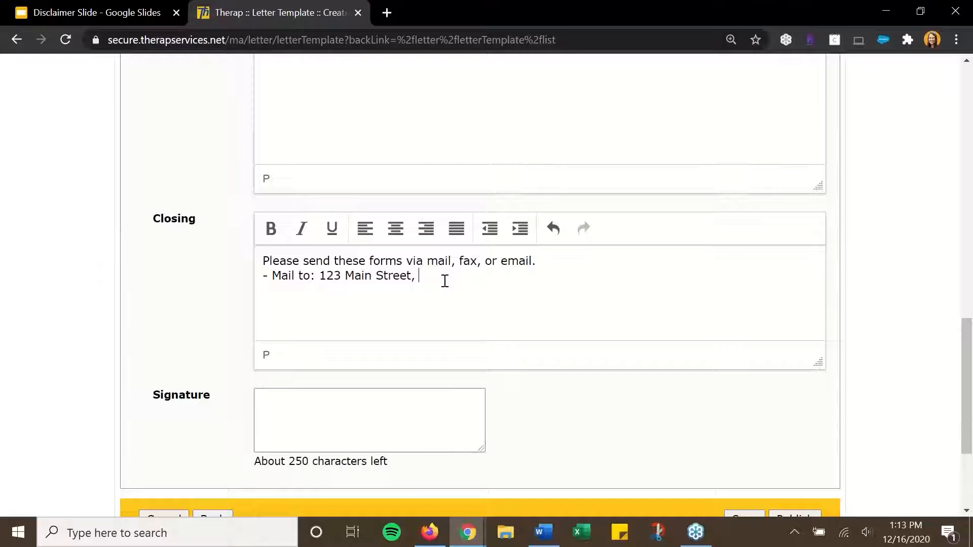
type("Charlotte, NC 12345- email")
- Add an "- Email to:" line with the agency's e-mail address and a "- Fax to:" line with its fax number to the closing
key("BackSpace")
key("BackSpace")
key("BackSpace")
key("BackSpace")
type("E")
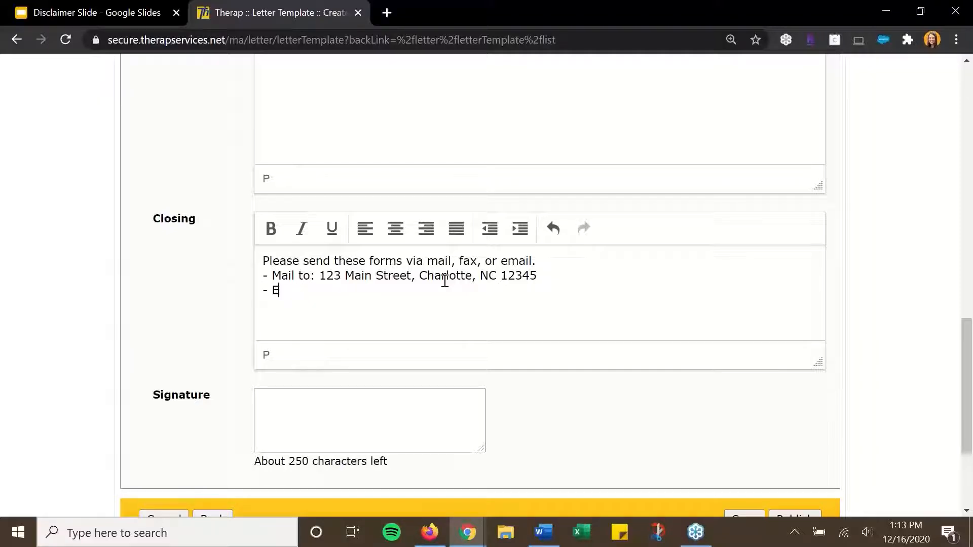
type("mail to  adminassistant@ gencyname.org")
key("Return")
type("- Fax")
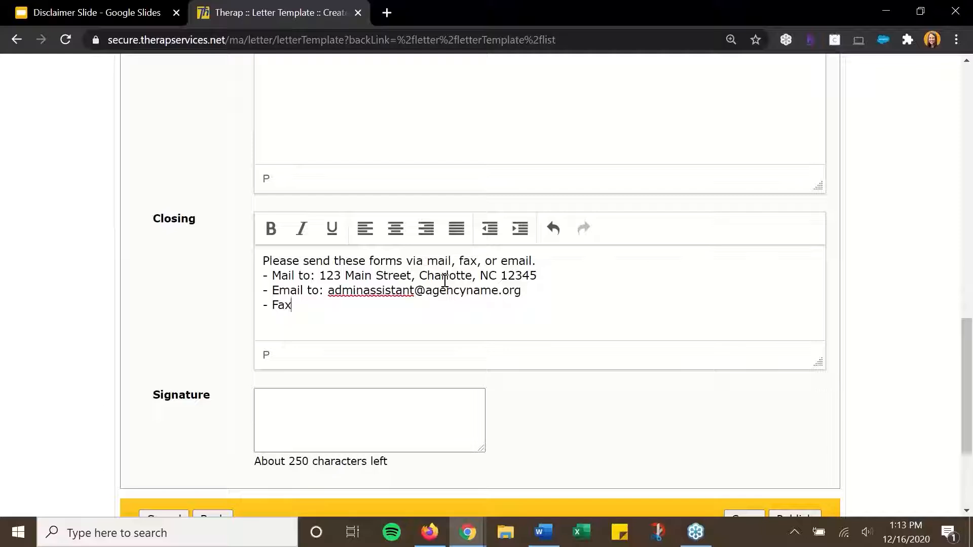
type(" to: 555-123")
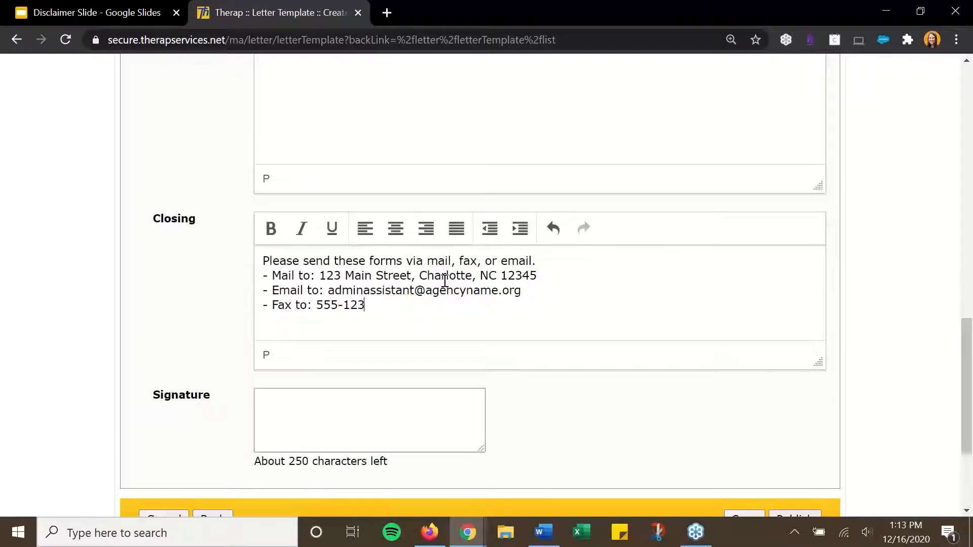
type("-9876")
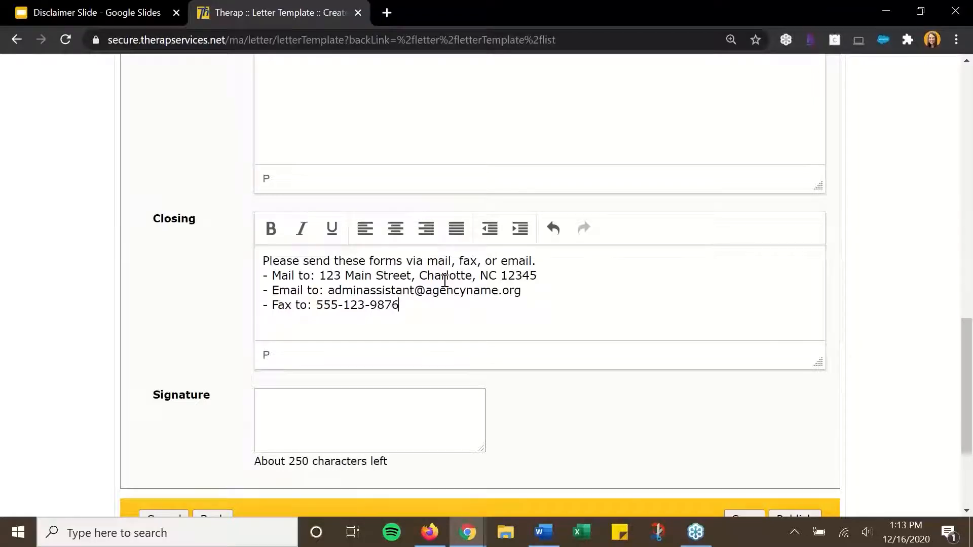
- Finish the closing with a separate paragraph, "We appreciate your assistance with this. Please let us know if you have any questions."
key("Return")
key("Return")
type("We appreaciiate your assistance with this. Please let us knw if")
key("BackSpace")
key("BackSpace")
key("BackSpace")
key("BackSpace")
type("ow if y")
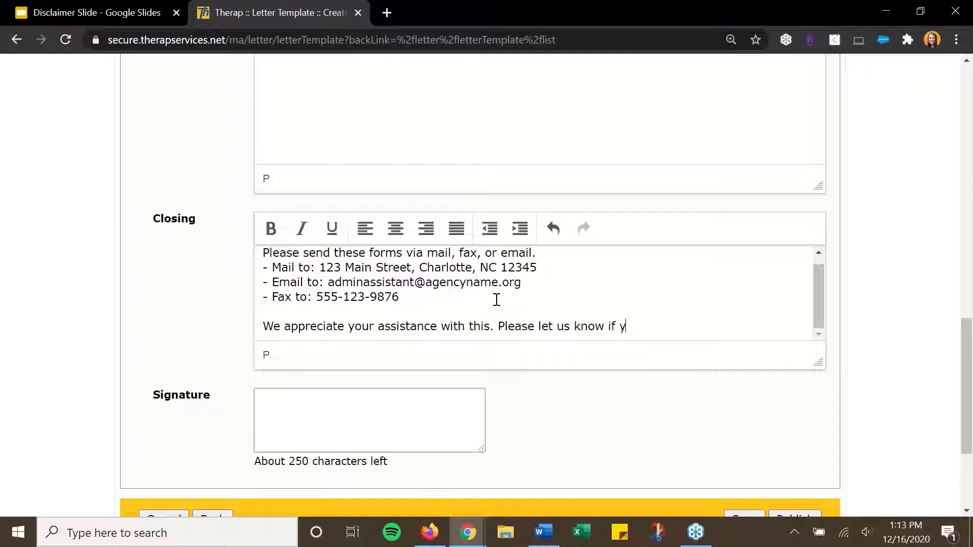
type("ou have any questions.")
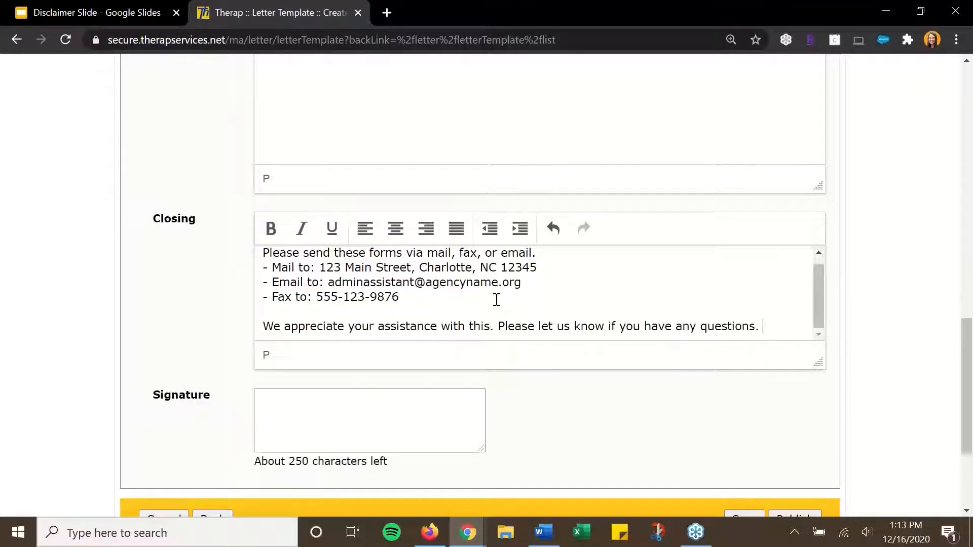
- Enter the signature "Thank you," followed on a new line by the [USER] placeholder copied from the note above the form
left_click(307, 409)
type("Thank you,")
key("Return")
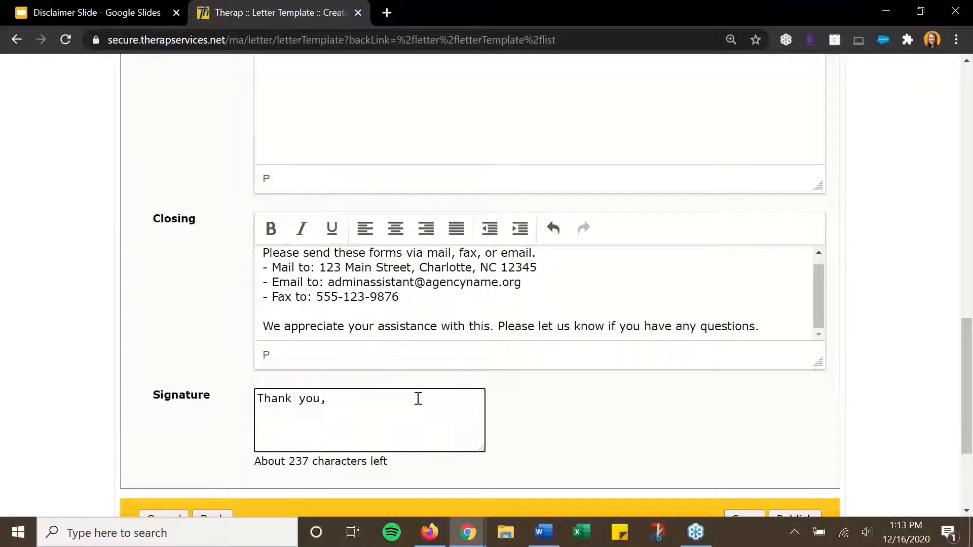
scroll(340, 435, "up", 15)
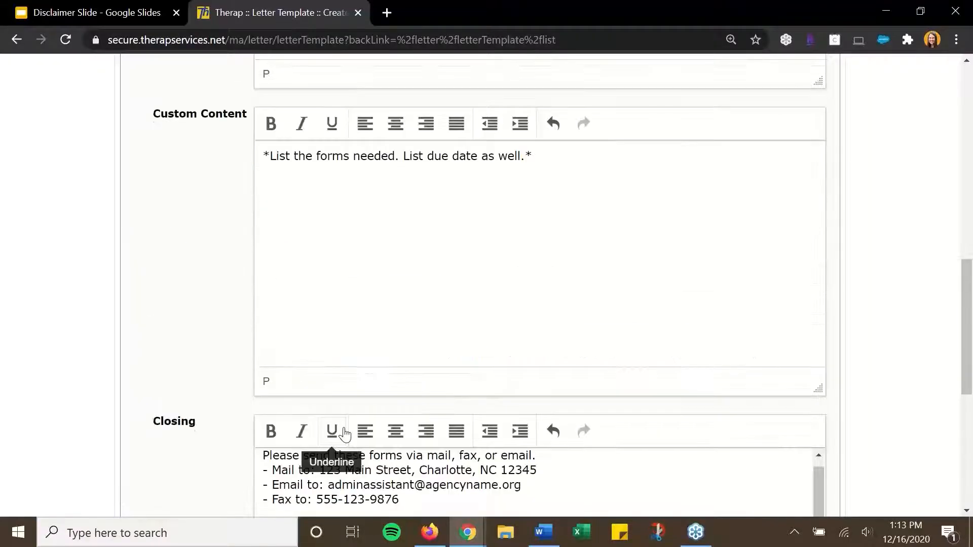
scroll(344, 435, "up", 4)
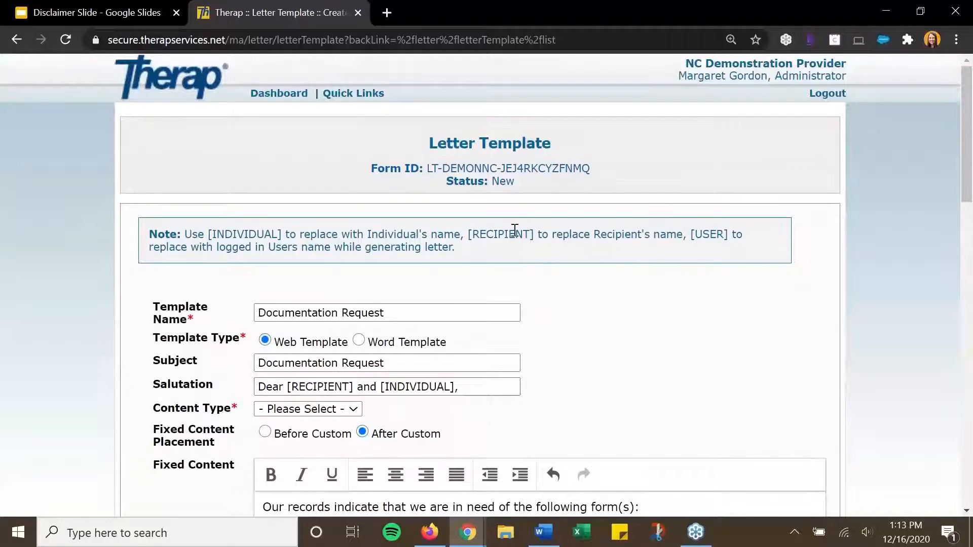
left_click_drag(693, 234, 730, 238)
key("ctrl+c")
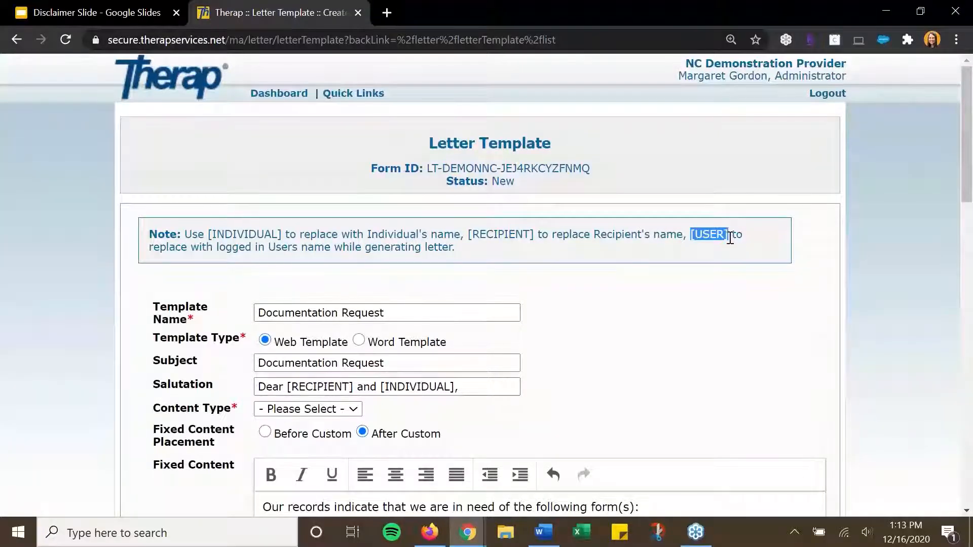
scroll(474, 256, "down", 15)
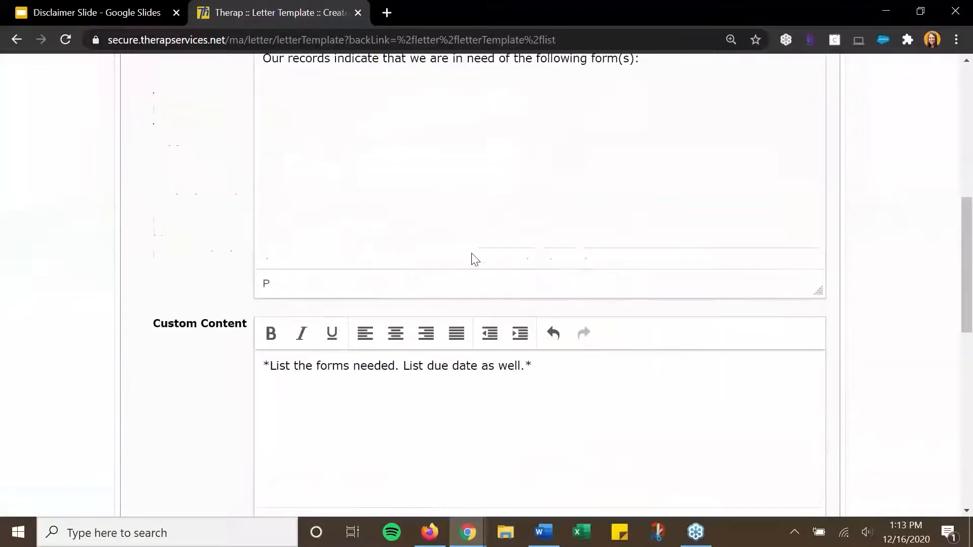
scroll(475, 247, "down", 3)
left_click(295, 391)
key("ctrl+v")
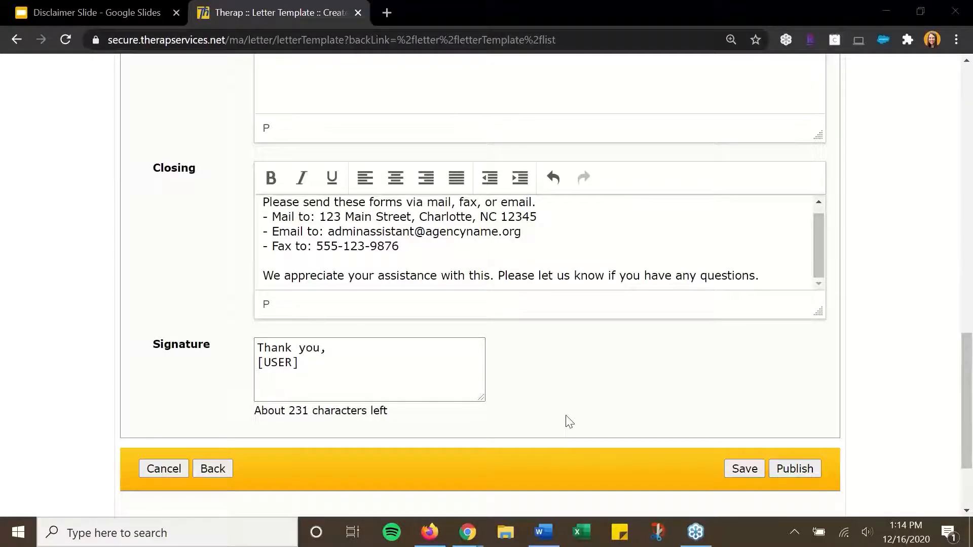
- Review the filled-in template fields and try to publish the letter template
scroll(597, 349, "down", 2)
scroll(598, 349, "up", 15)
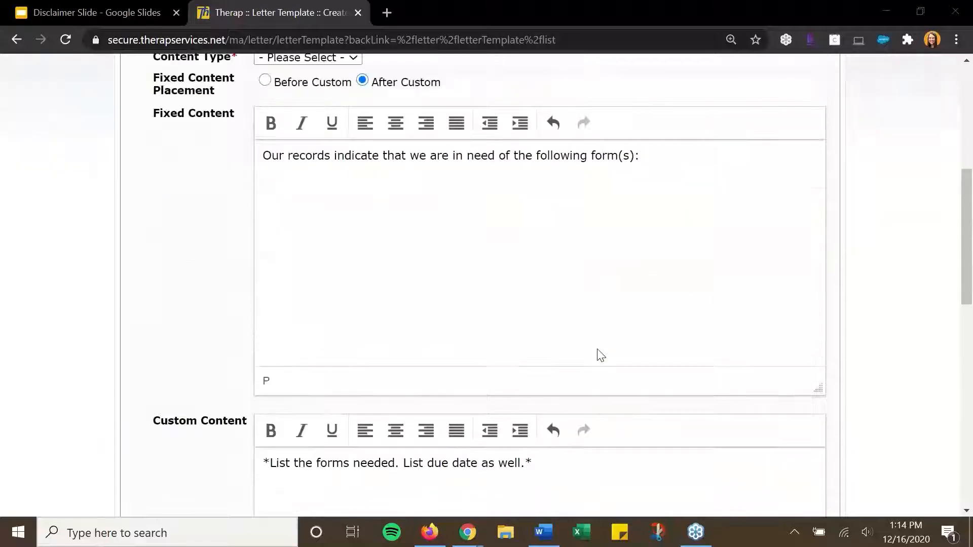
scroll(601, 356, "down", 4)
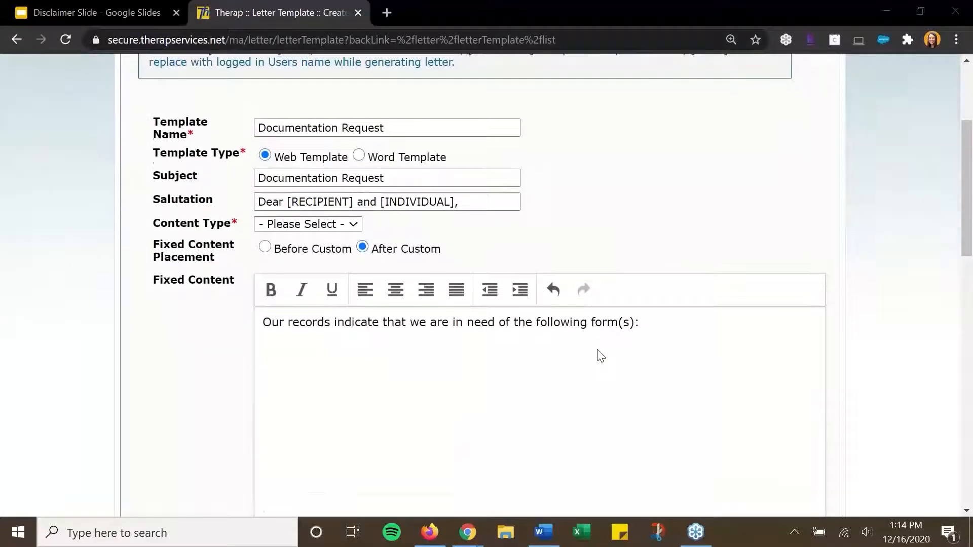
scroll(600, 360, "down", 8)
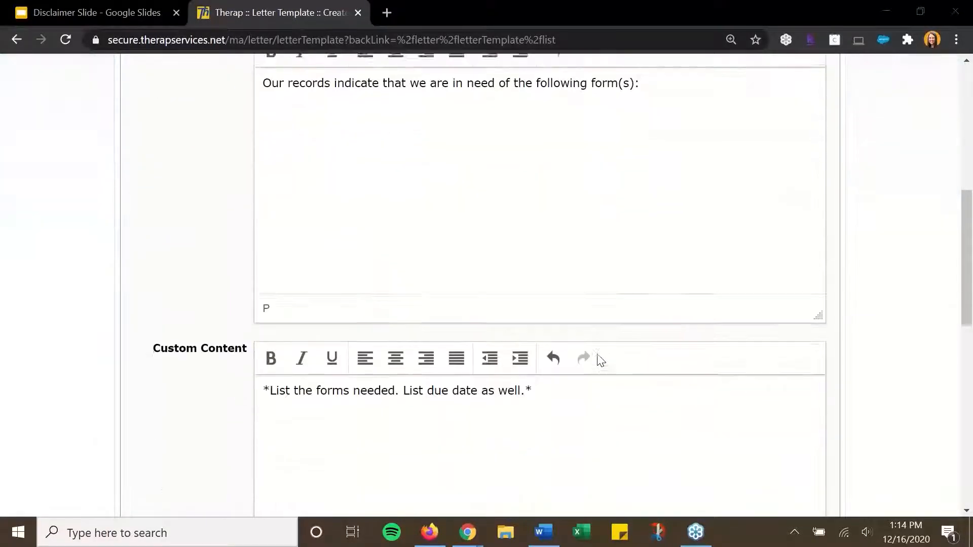
scroll(600, 361, "down", 3)
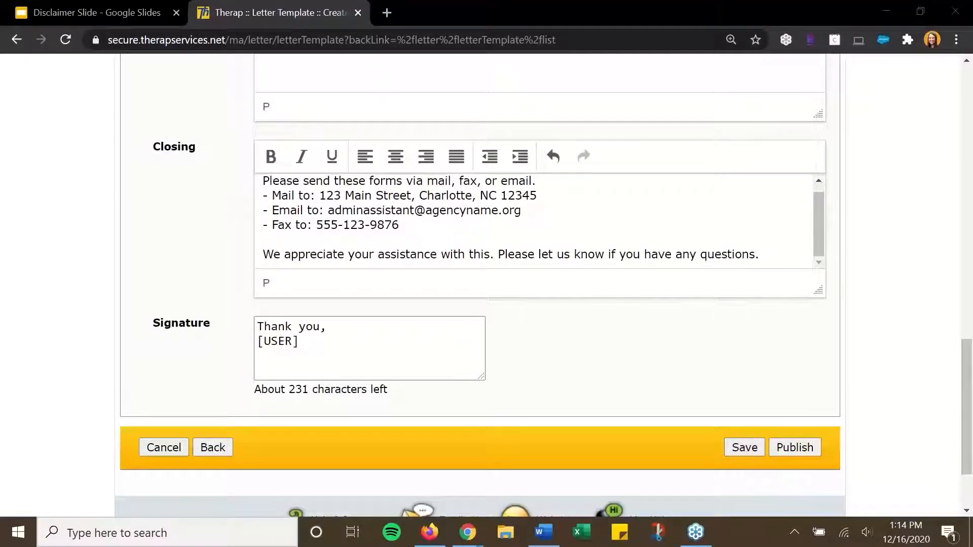
left_click(797, 448)
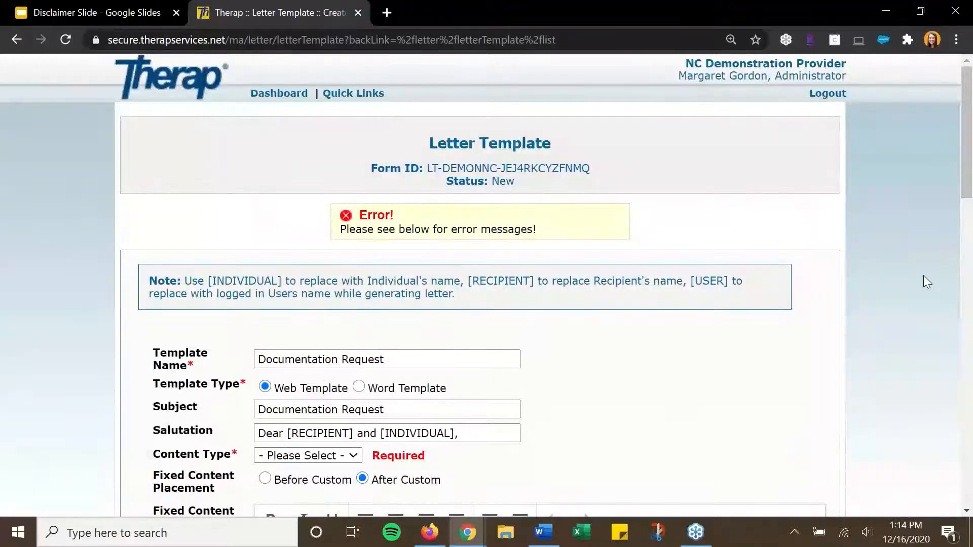
- Set the template's required Content Type to Allow Both
scroll(285, 352, "down", 3)
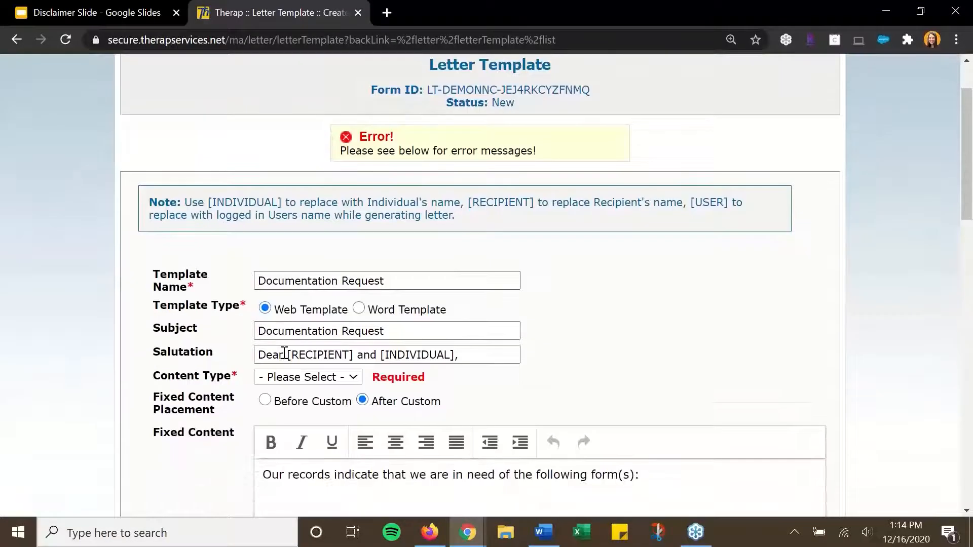
left_click_drag(156, 303, 232, 303)
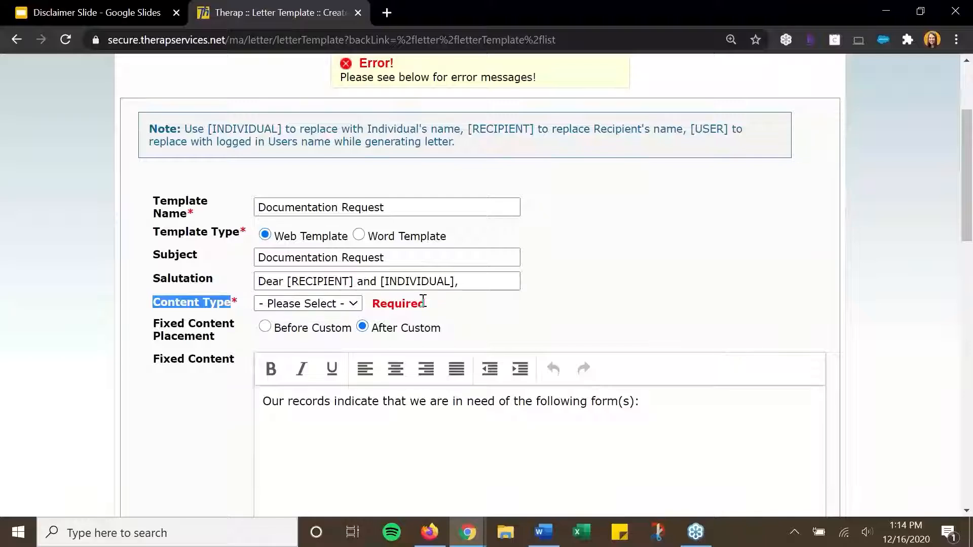
scroll(421, 300, "down", 2)
left_click(348, 203)
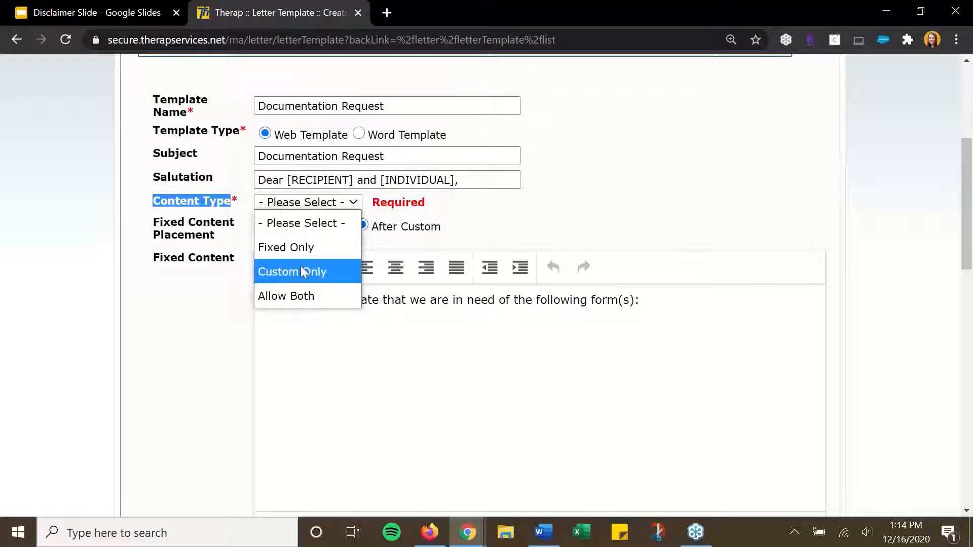
left_click(293, 297)
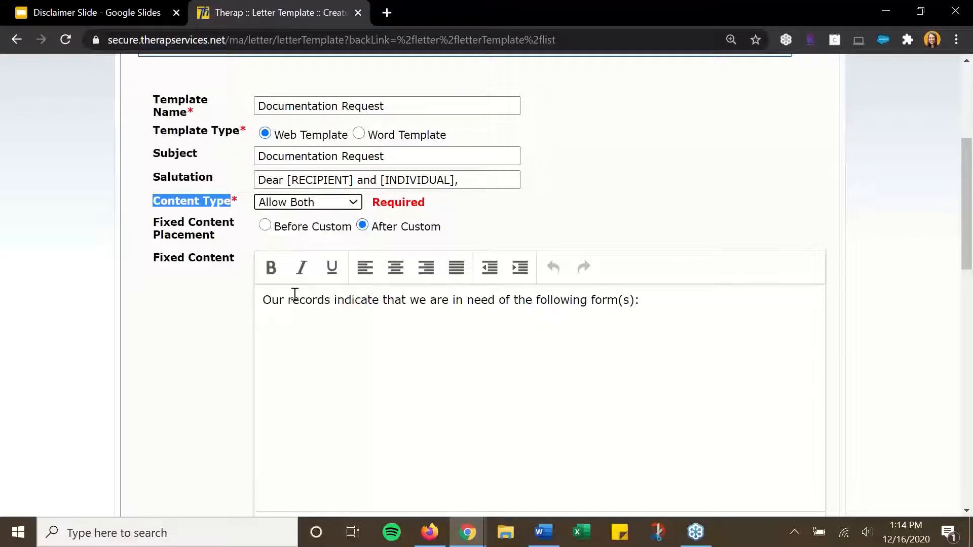
- Examine the Fixed Content Placement setting, comparing Before Custom and After Custom for the fixed text
left_click(286, 333)
left_click(179, 220)
left_click_drag(153, 223, 227, 240)
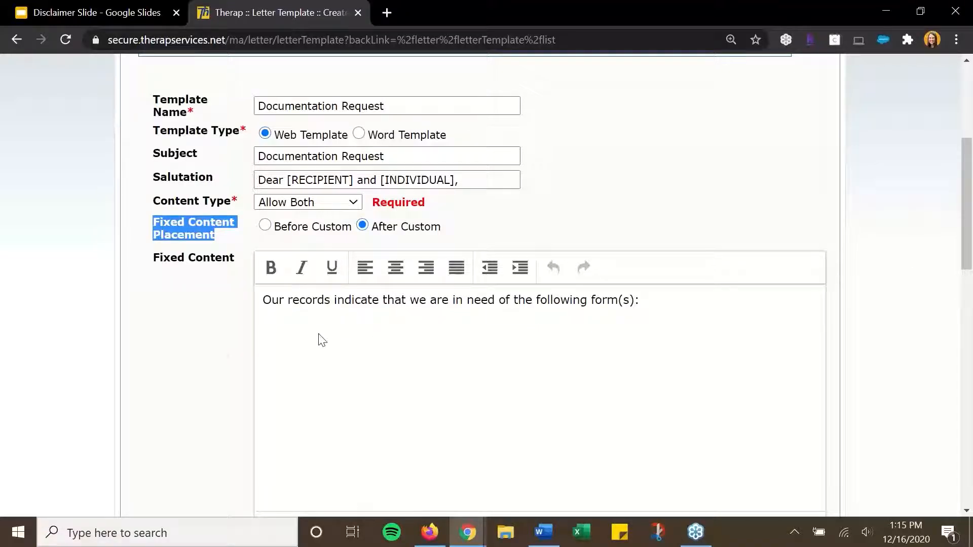
left_click(263, 226)
left_click(363, 226)
left_click(300, 344)
left_click(260, 301)
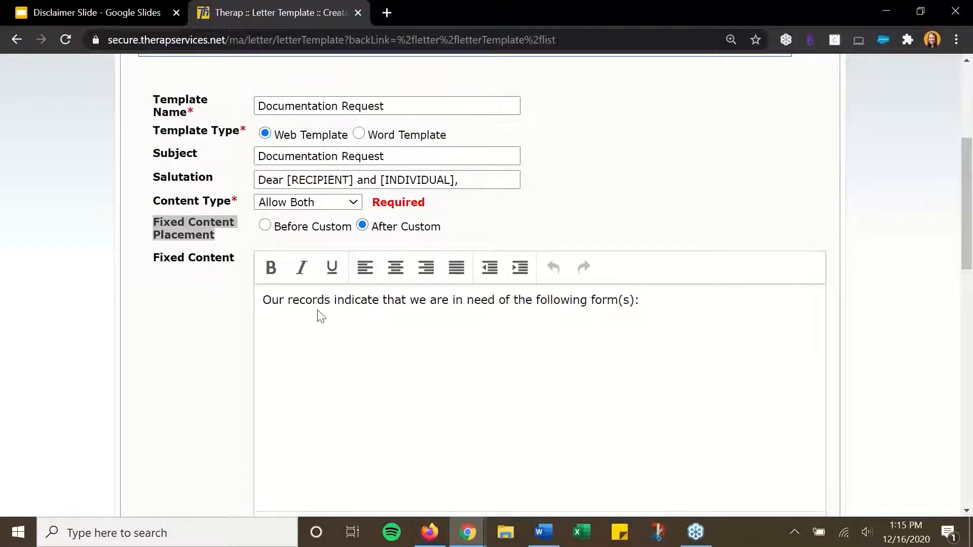
- Set the template's Fixed Content Placement to Before Custom and check the fixed text against the custom content
left_click(264, 226)
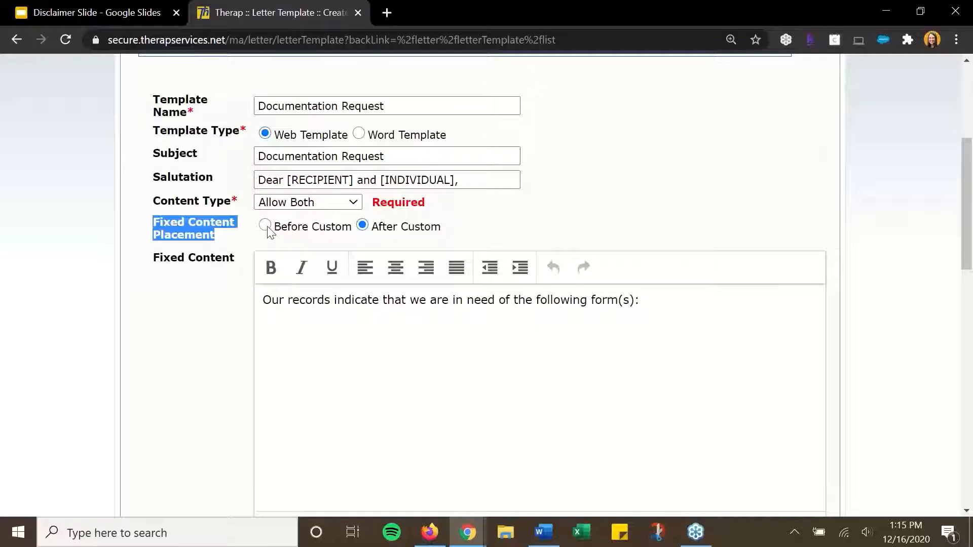
scroll(373, 332, "down", 4)
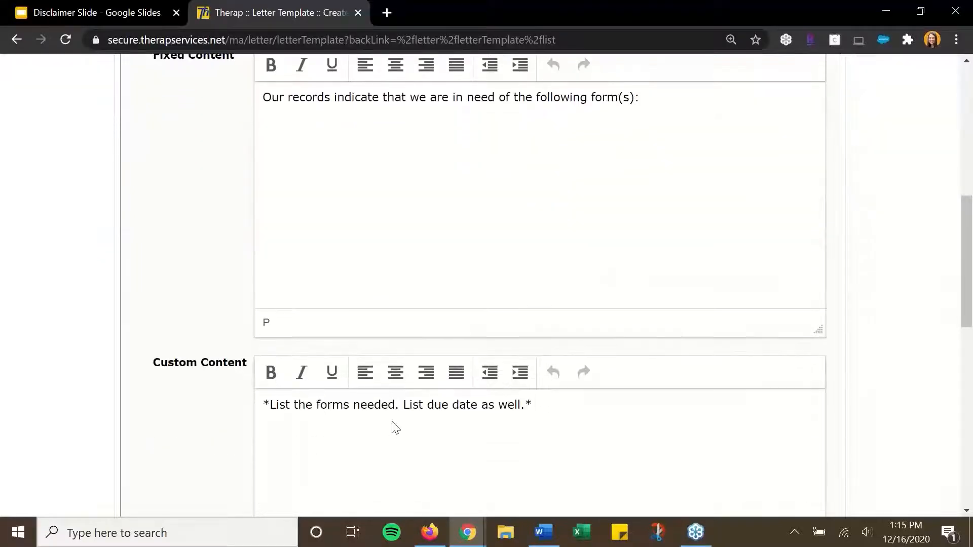
scroll(390, 423, "up", 1)
scroll(386, 422, "up", 1)
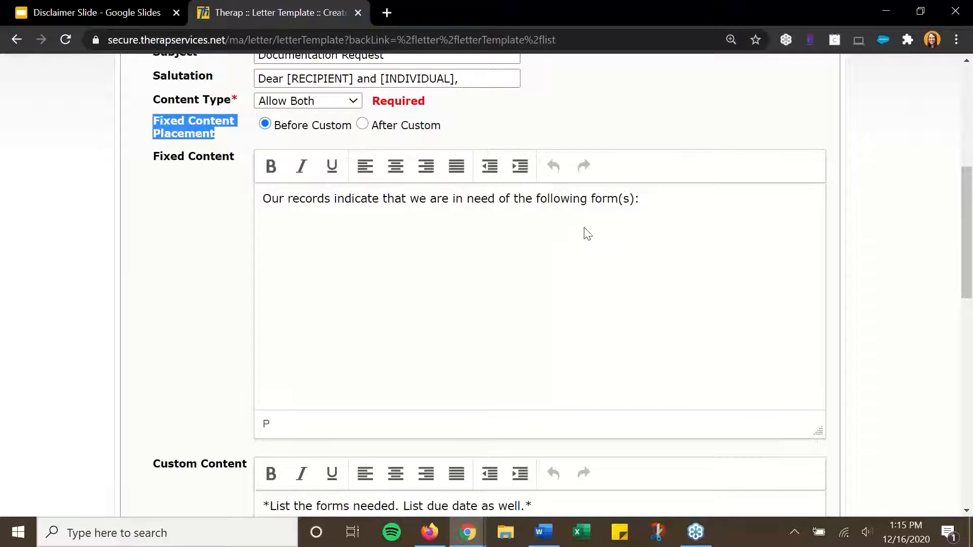
scroll(608, 233, "down", 3)
left_click_drag(263, 354, 541, 351)
left_click(541, 352)
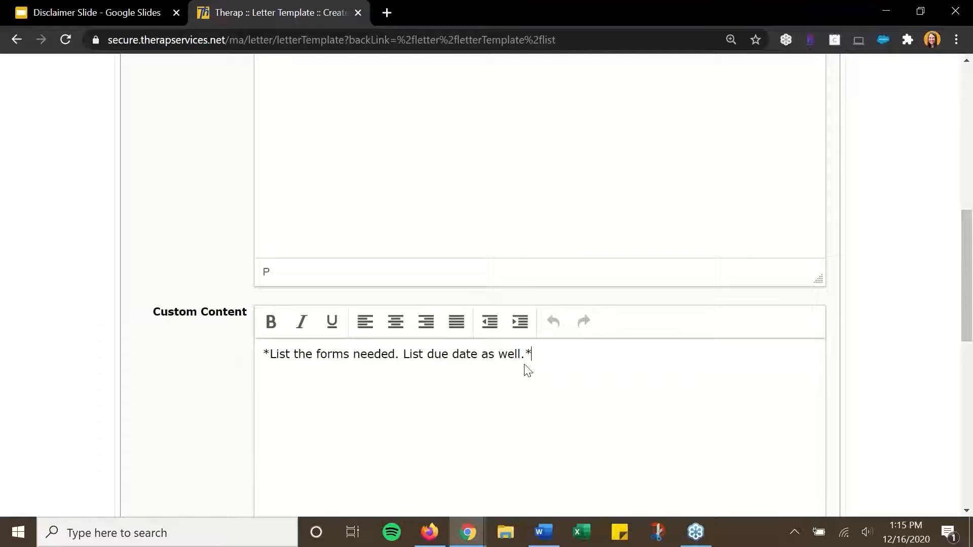
- Publish the Documentation Request letter template
scroll(528, 364, "down", 5)
scroll(525, 359, "down", 6)
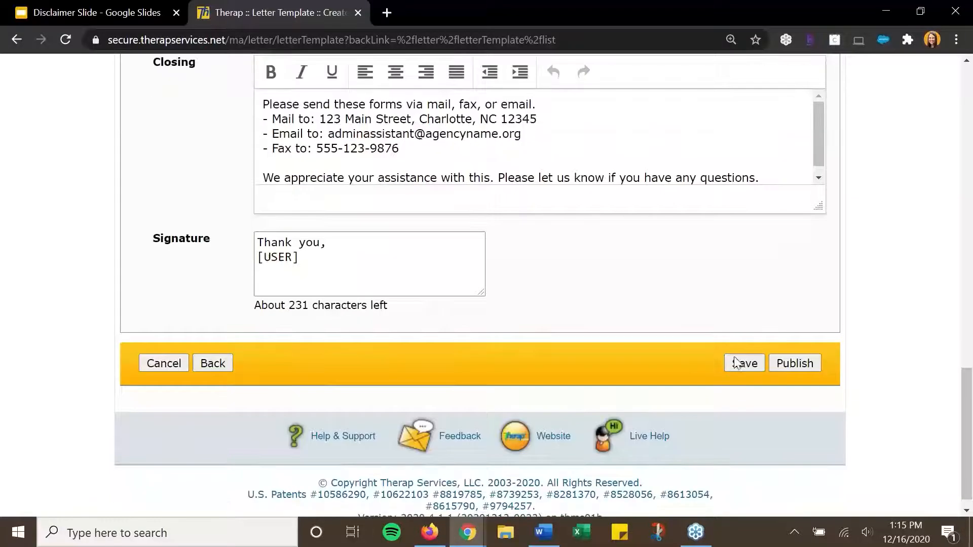
left_click(792, 363)
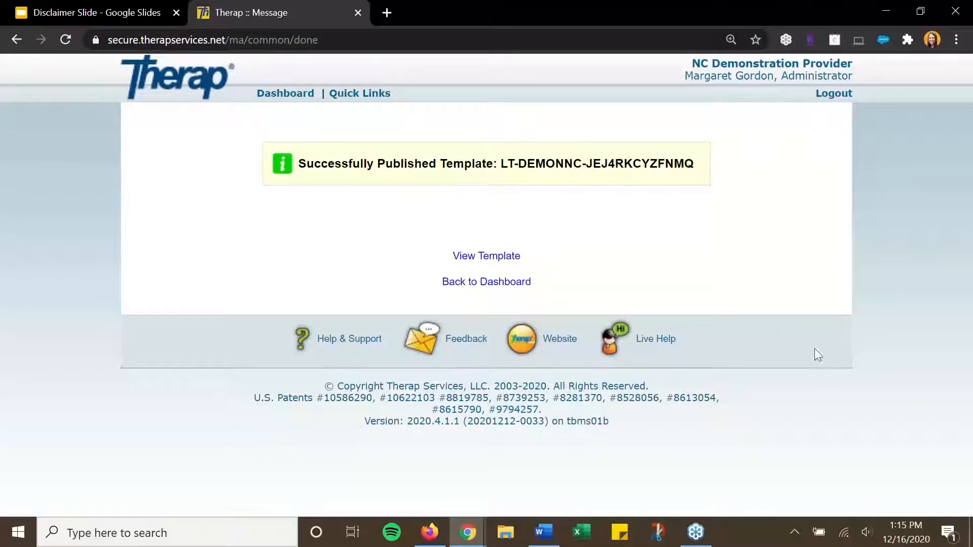
- Return to the dashboard and open the Annual Planning Meeting Invitation template from the letter template list
left_click(500, 287)
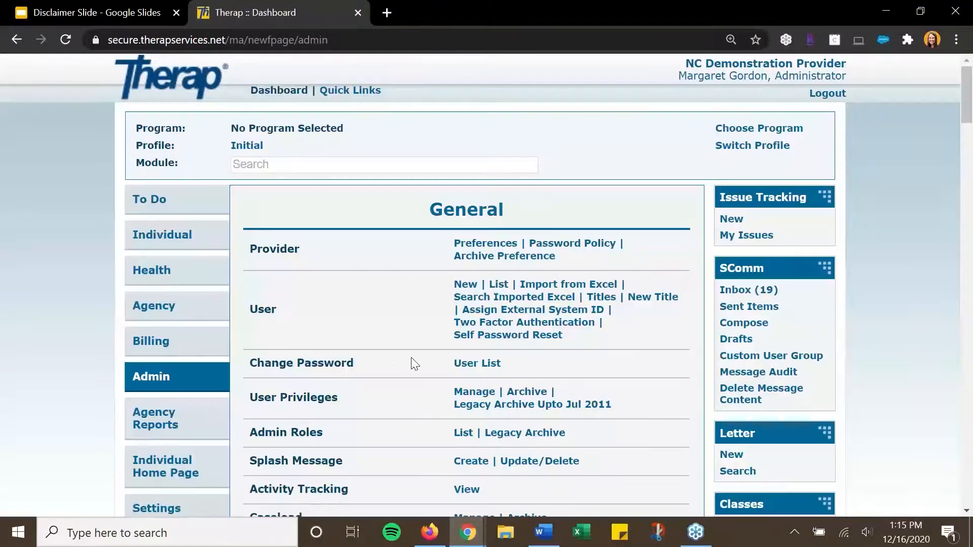
scroll(415, 364, "down", 10)
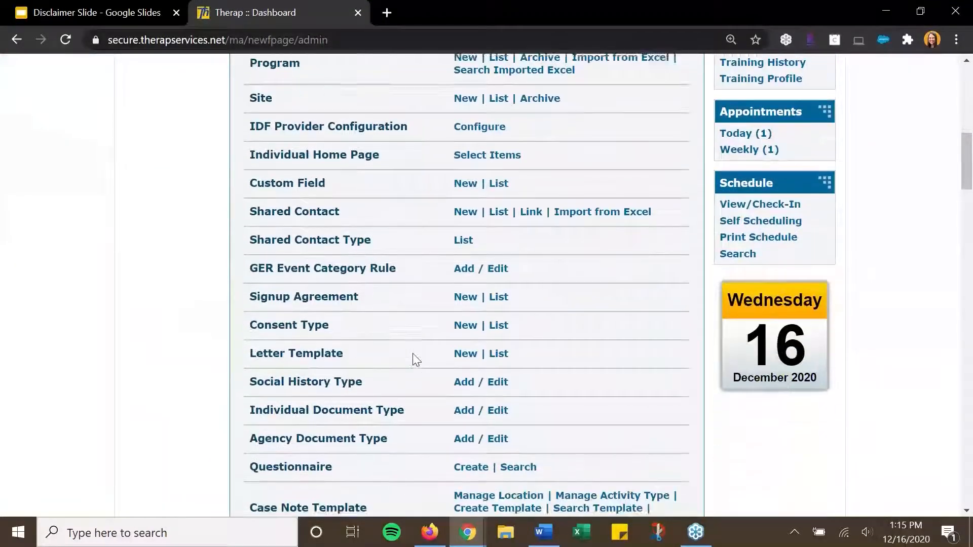
left_click(498, 353)
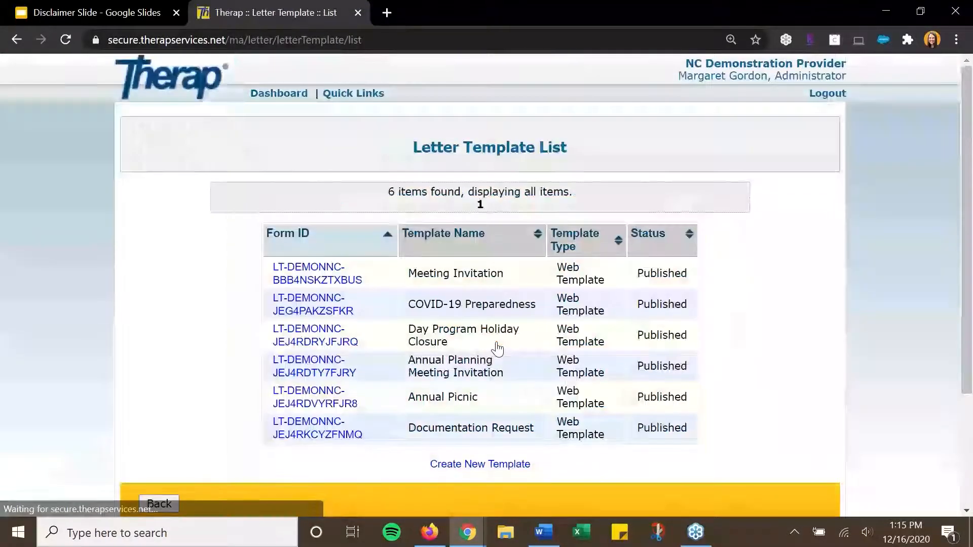
left_click(295, 365)
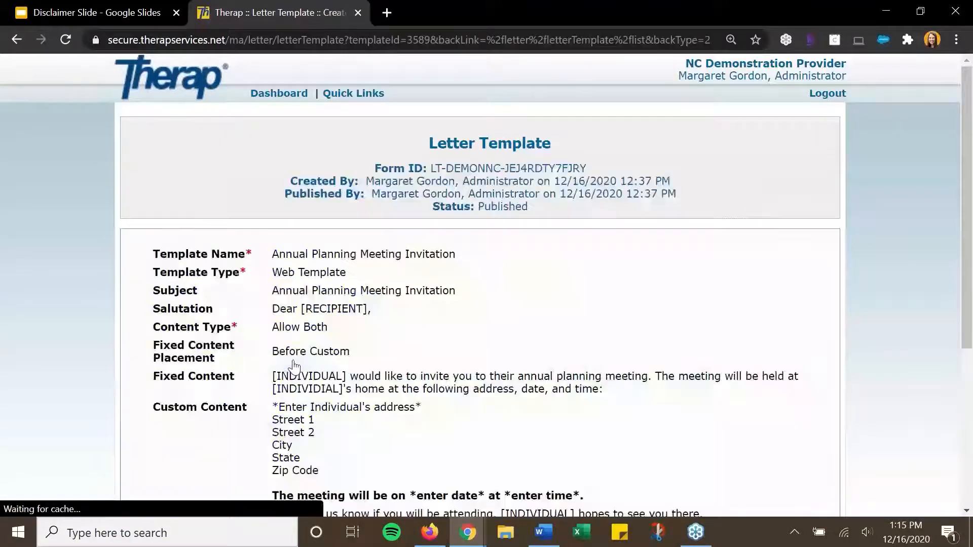
- Examine the Annual Planning Meeting Invitation template, especially its address, date and time placeholders in Custom Content, and return to the list
scroll(390, 355, "down", 1)
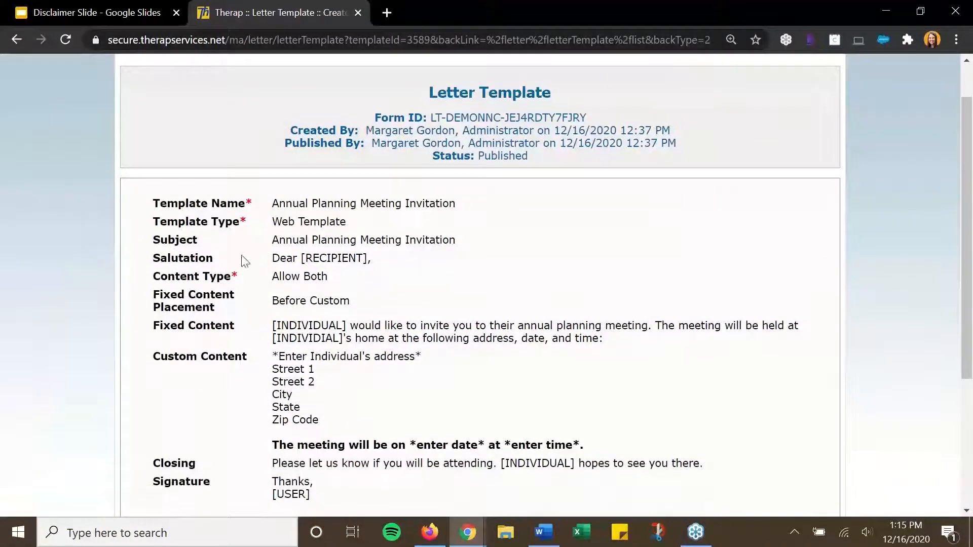
scroll(382, 302, "down", 1)
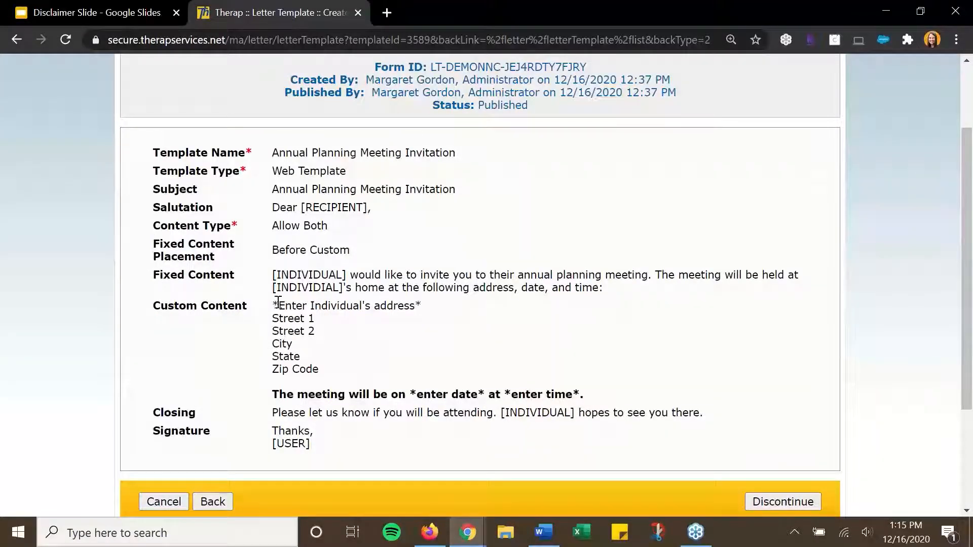
left_click_drag(271, 306, 341, 373)
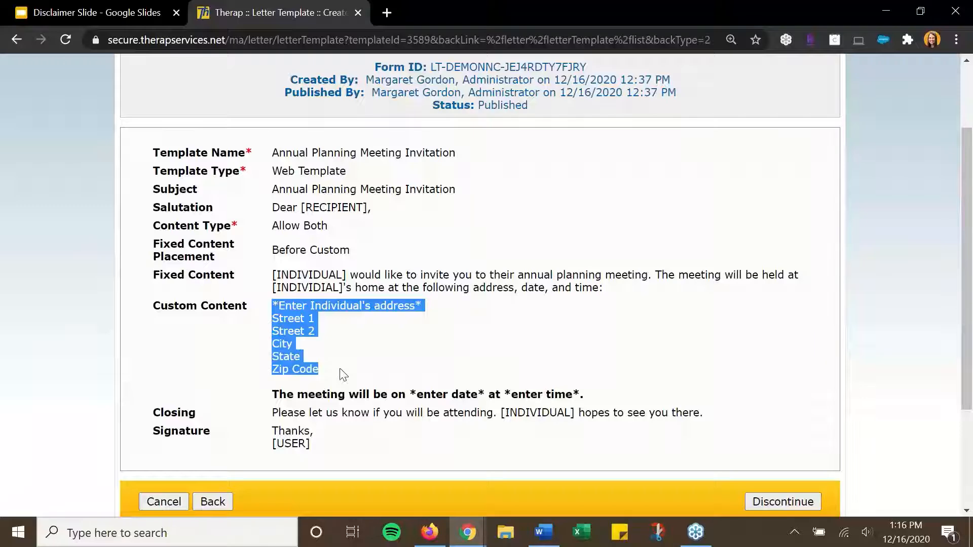
left_click(342, 375)
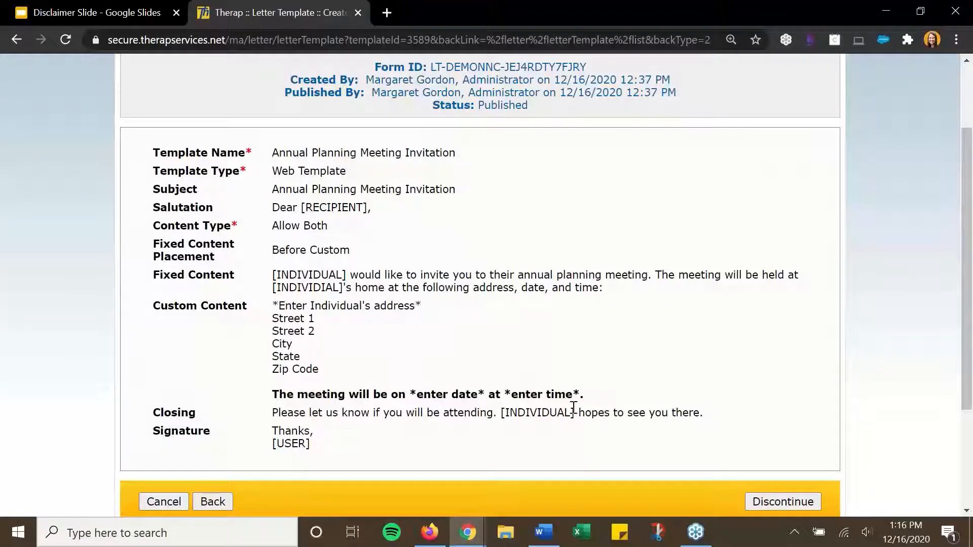
left_click_drag(591, 400, 272, 398)
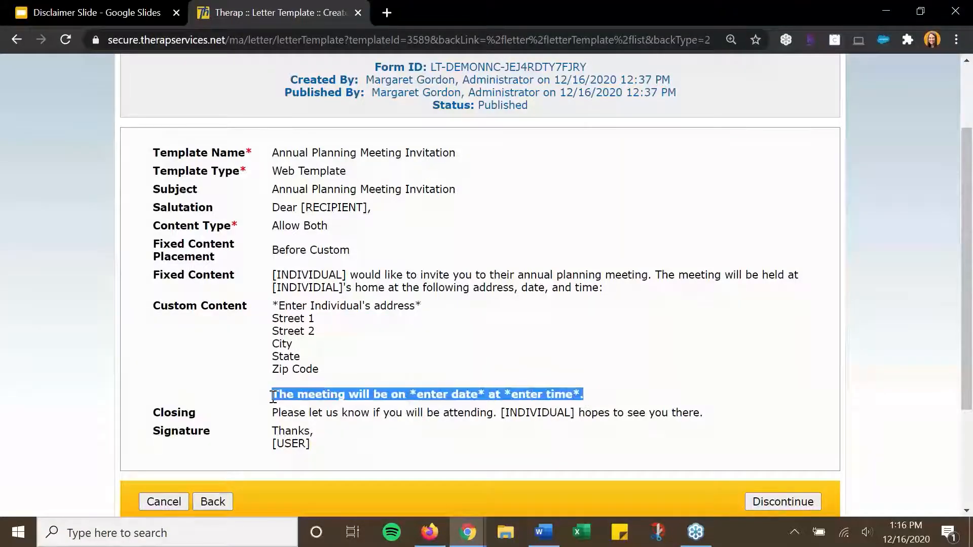
left_click(371, 381)
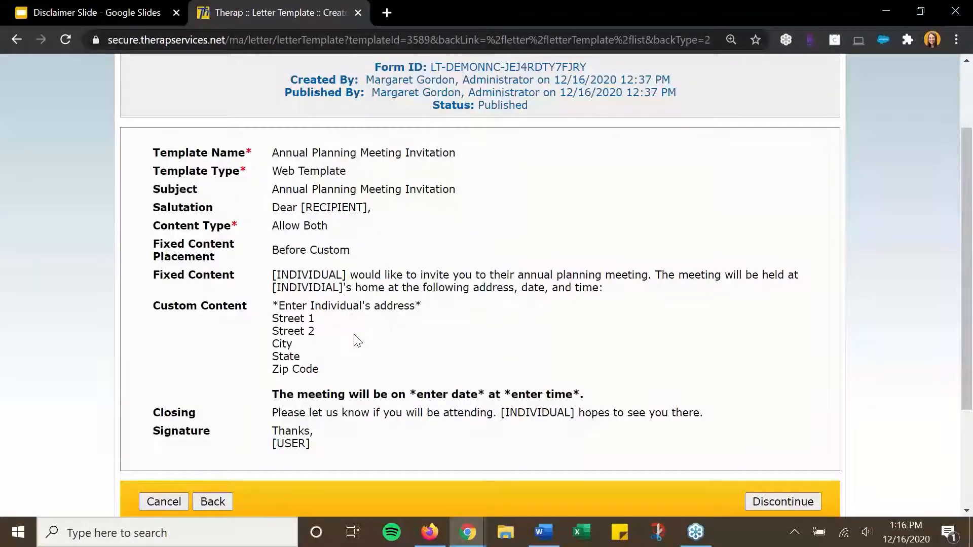
scroll(358, 341, "down", 2)
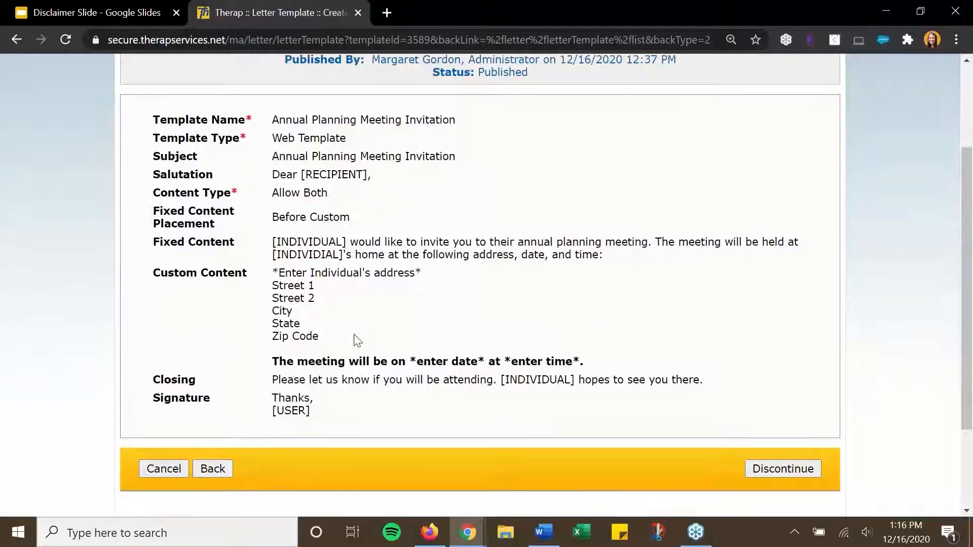
scroll(358, 340, "up", 2)
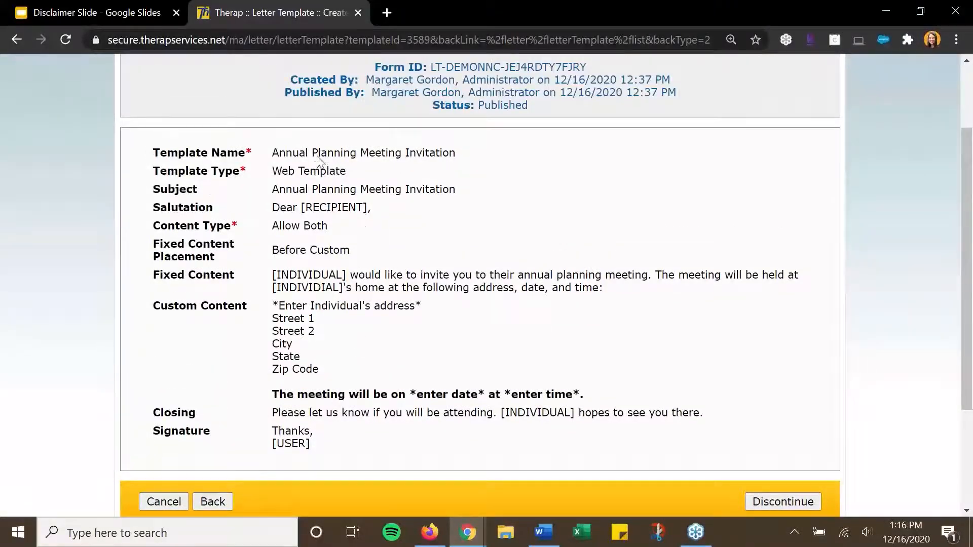
scroll(478, 325, "down", 2)
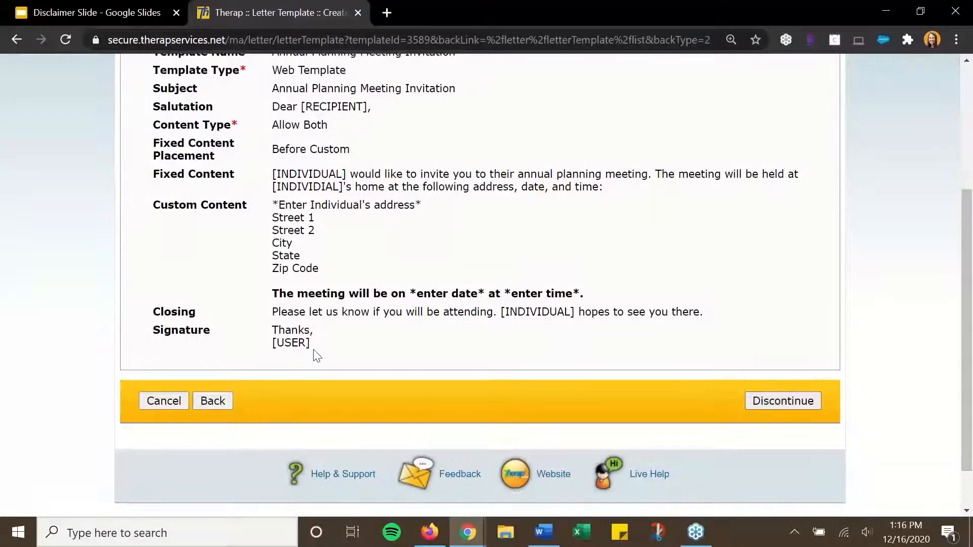
scroll(314, 352, "up", 1)
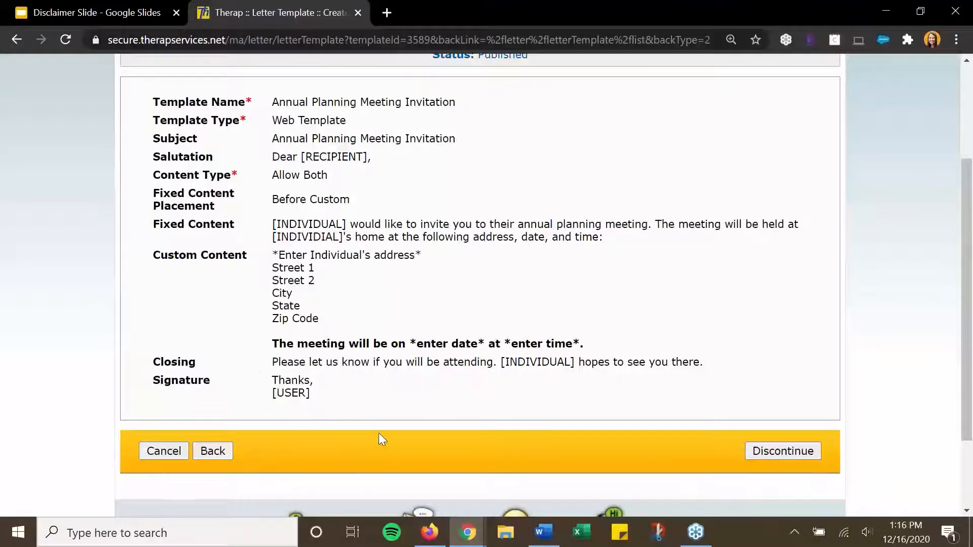
left_click(225, 452)
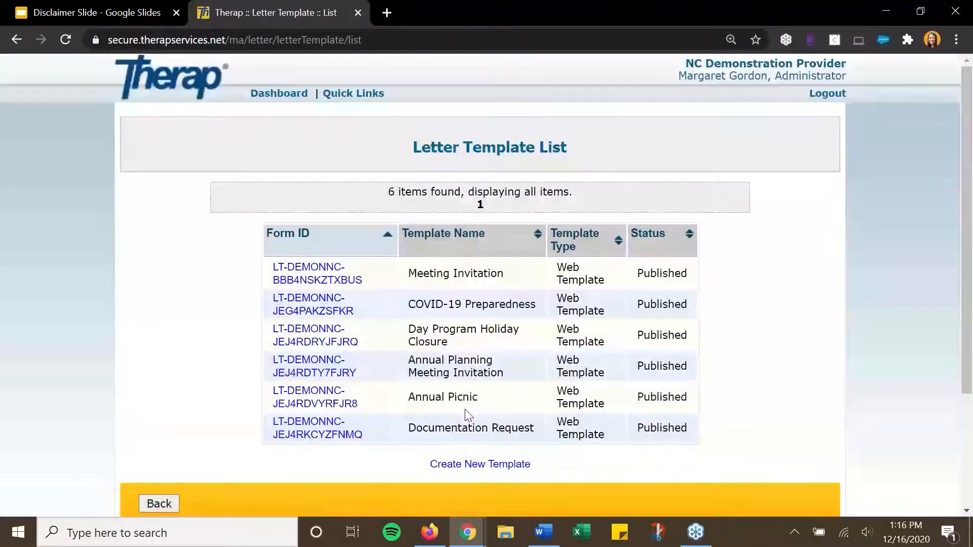
- Review the Day Program Holiday Closure template's content type, custom content and closing, and go back to the template list
scroll(411, 415, "down", 1)
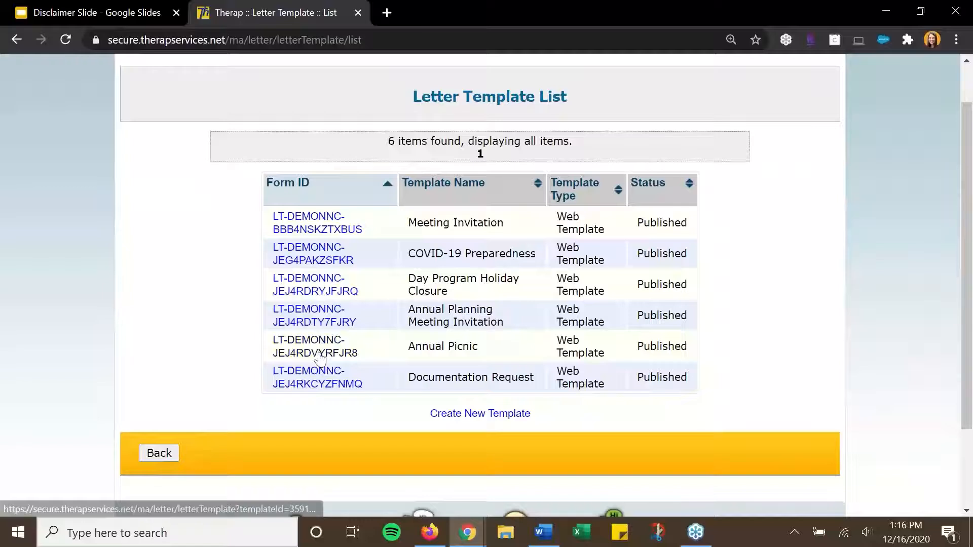
left_click(288, 280)
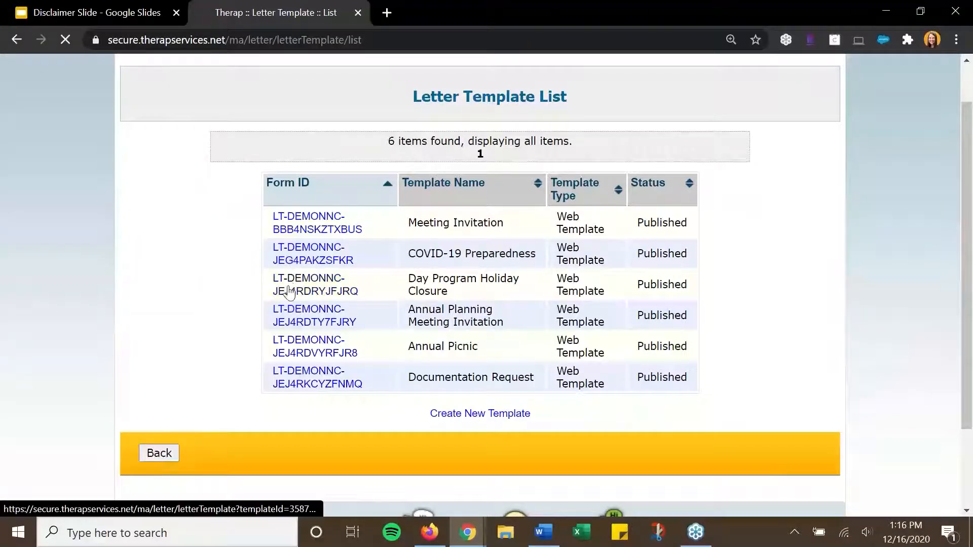
scroll(536, 348, "down", 1)
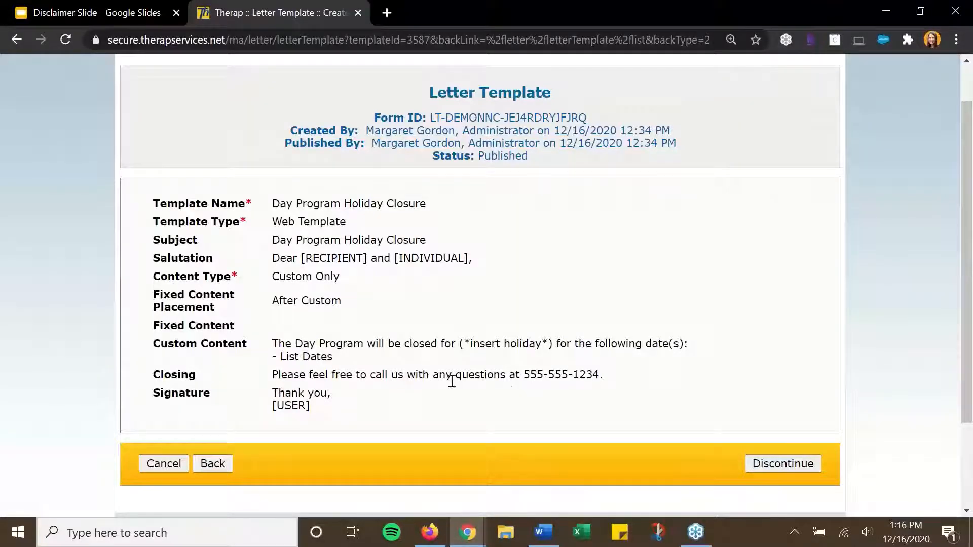
left_click(213, 464)
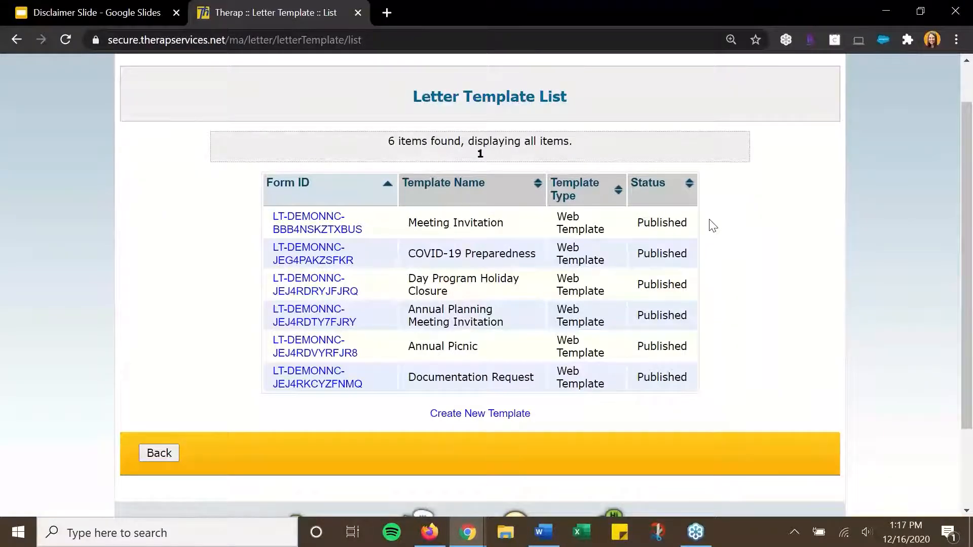
- Return to the dashboard, locate the Letter Template entry, and start a new letter
scroll(451, 227, "up", 1)
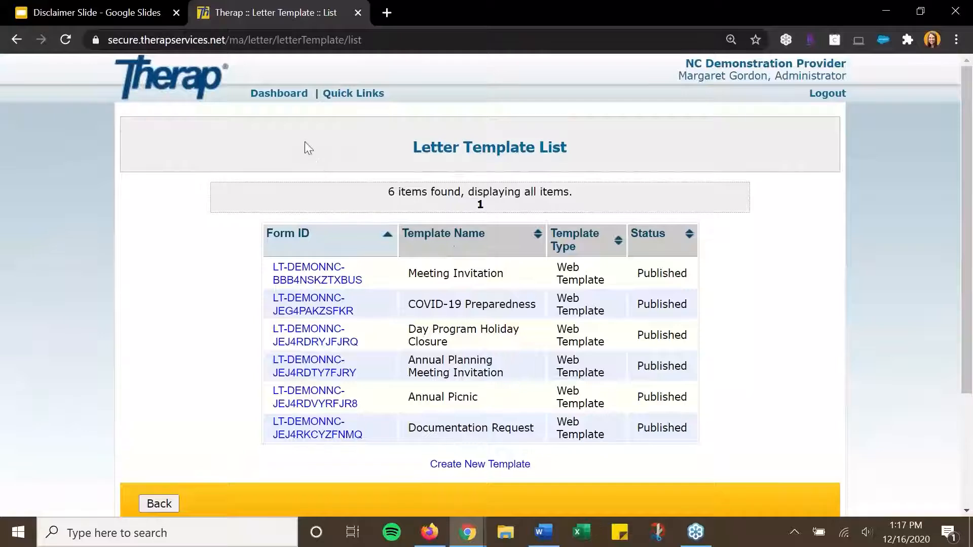
left_click(293, 96)
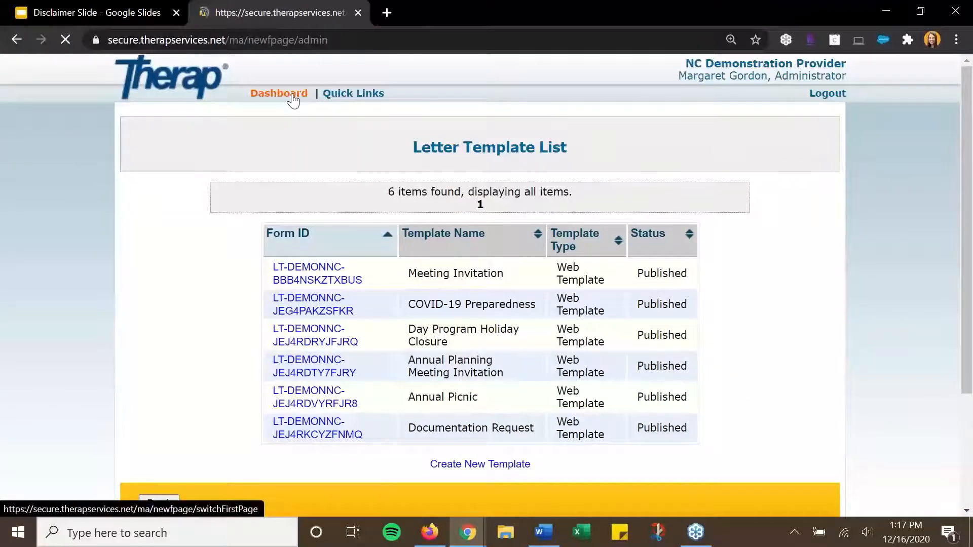
scroll(370, 405, "down", 1)
scroll(369, 406, "down", 8)
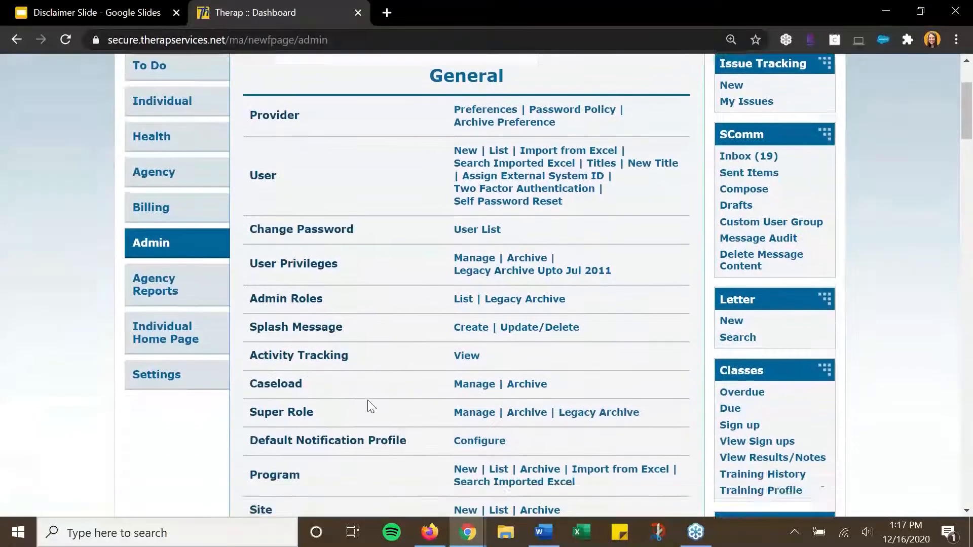
left_click_drag(237, 442, 350, 447)
left_click(351, 449)
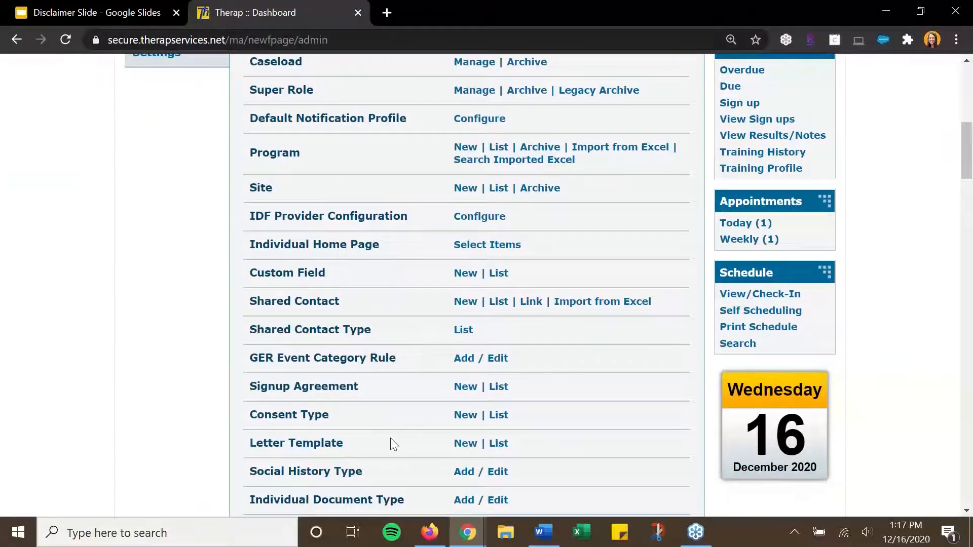
scroll(391, 443, "up", 1)
scroll(428, 398, "up", 4)
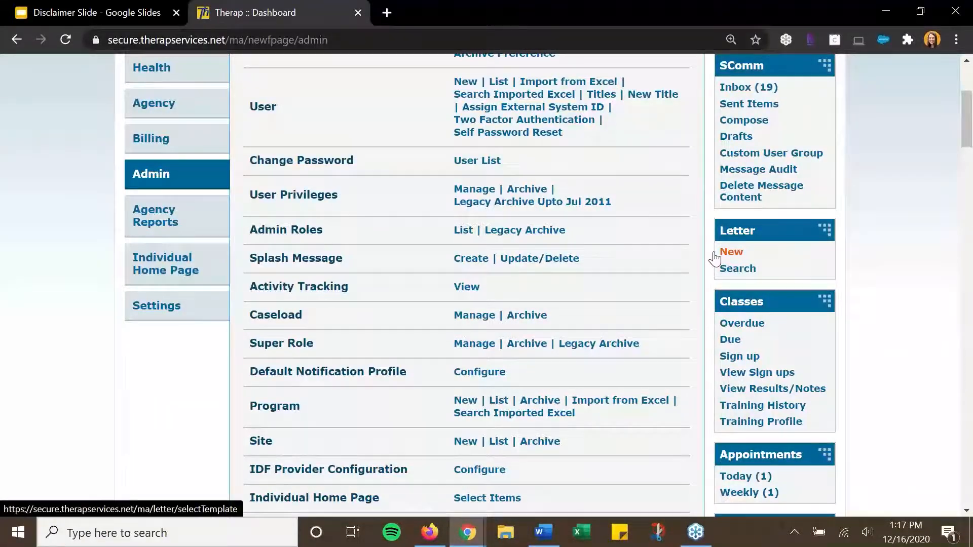
left_click(732, 254)
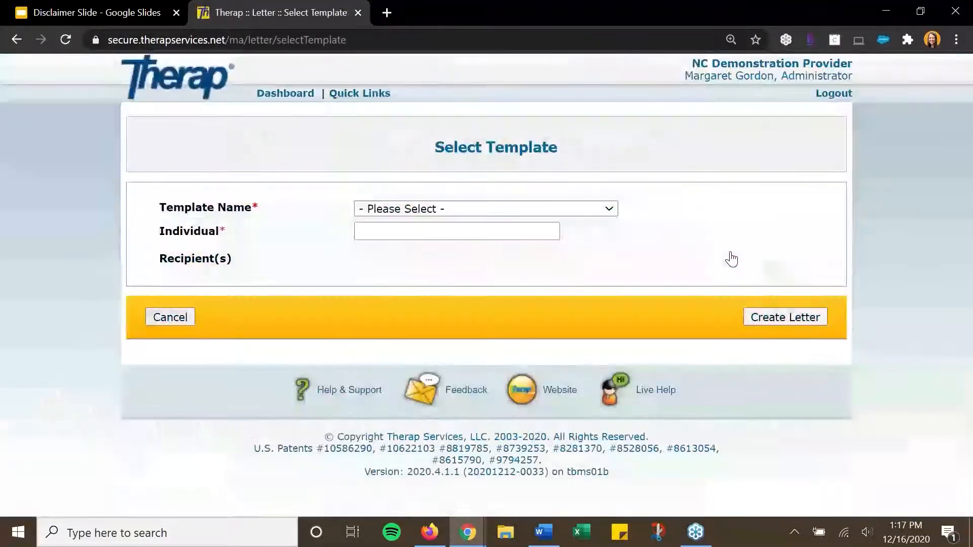
- Choose the Day Program Holiday Closure (Web Template) for the letter and select the individual by name
left_click(609, 210)
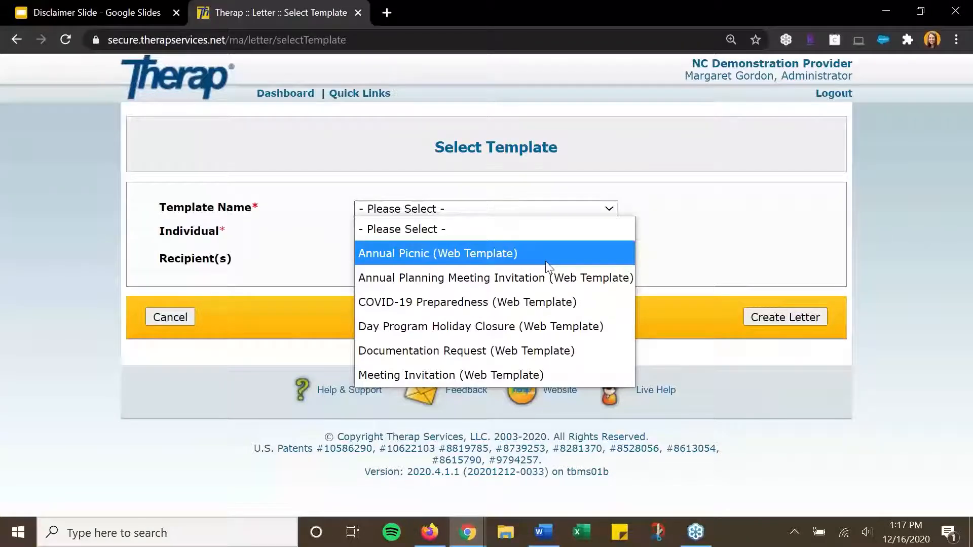
left_click(436, 327)
left_click(423, 229)
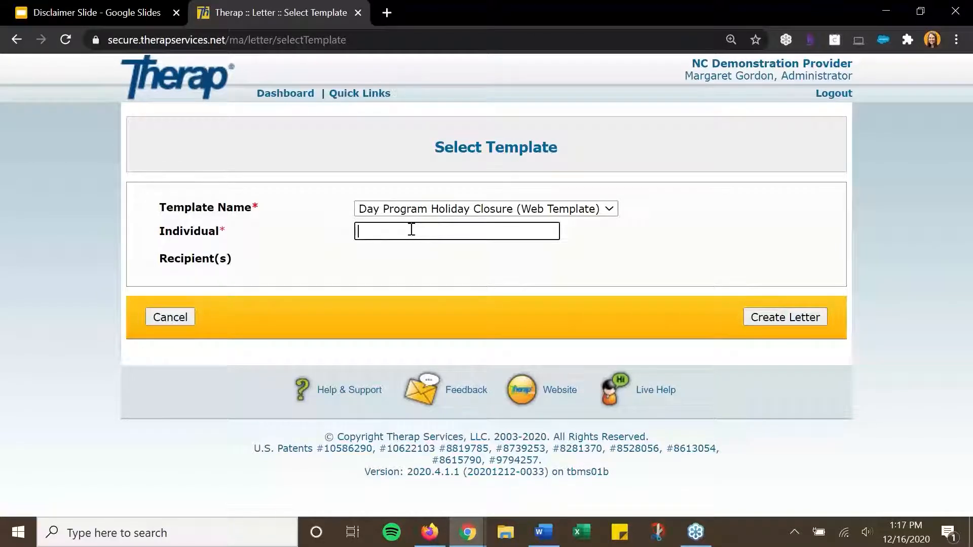
type("Charlotte")
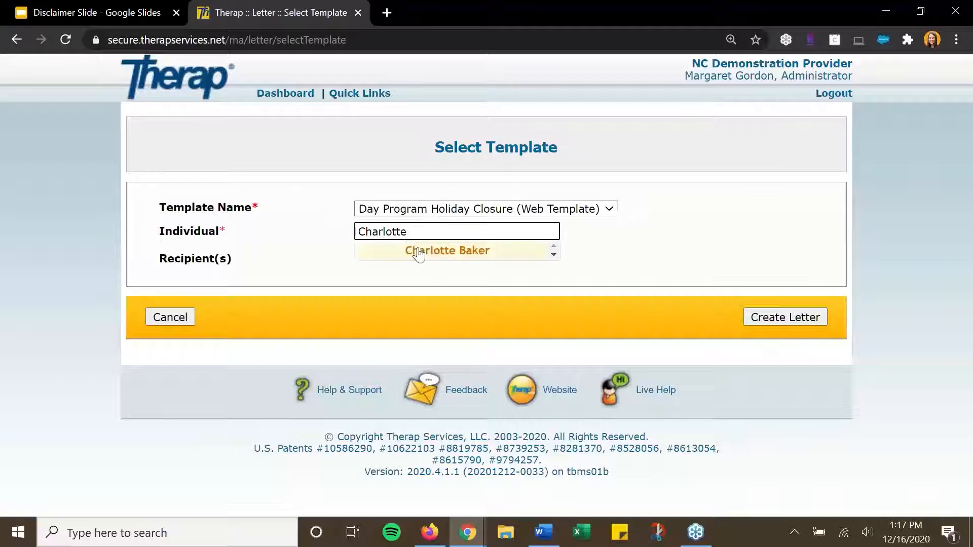
left_click(418, 250)
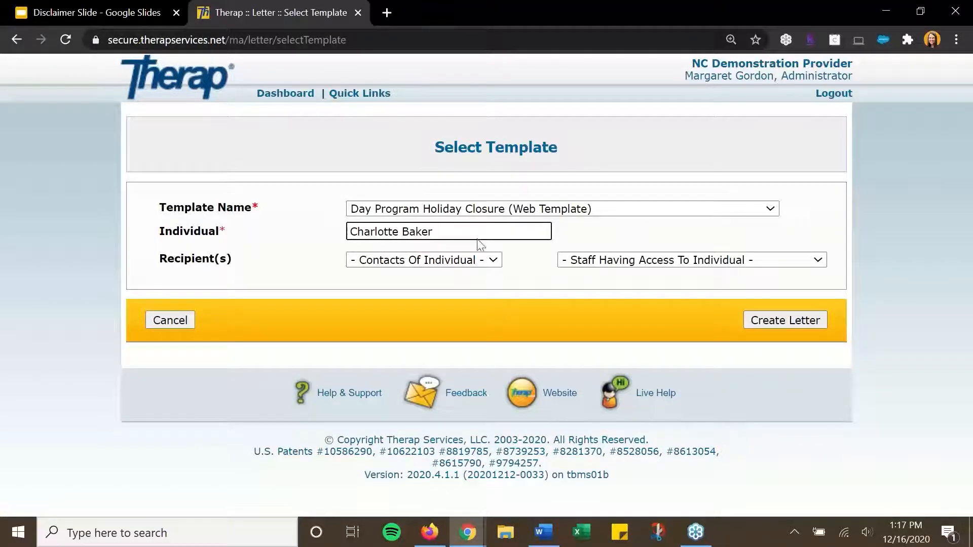
- Set the individual's relative as the letter's recipient, leave the staff recipient unselected, and create the letter
left_click(493, 261)
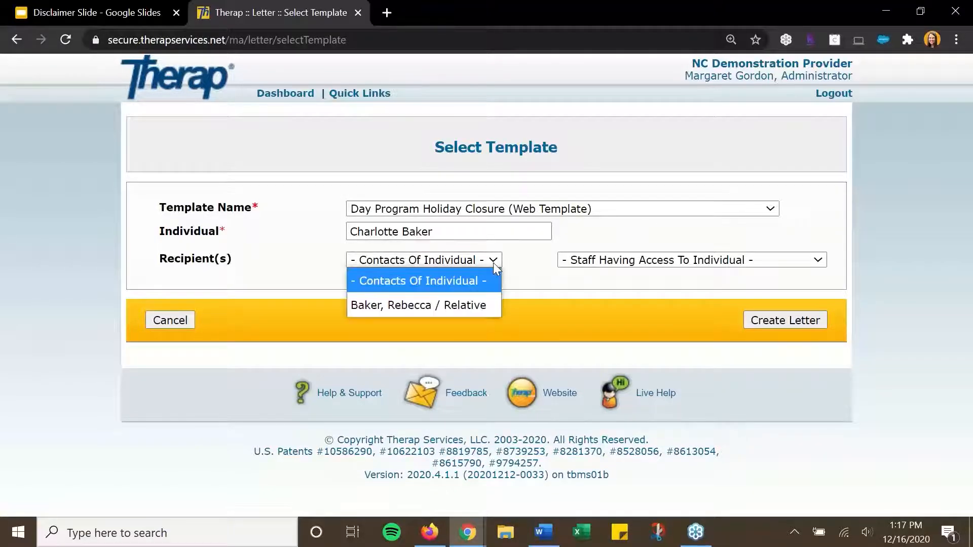
left_click(449, 305)
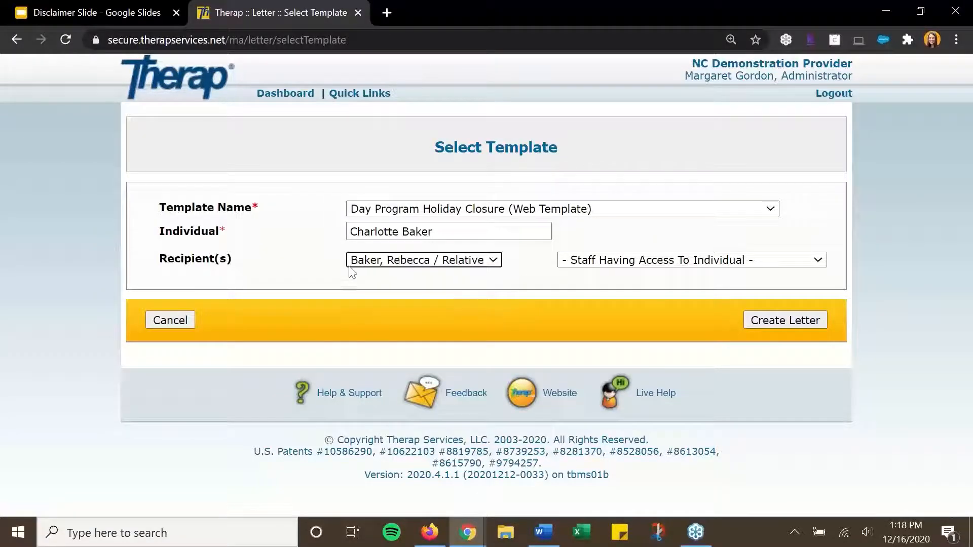
left_click(818, 261)
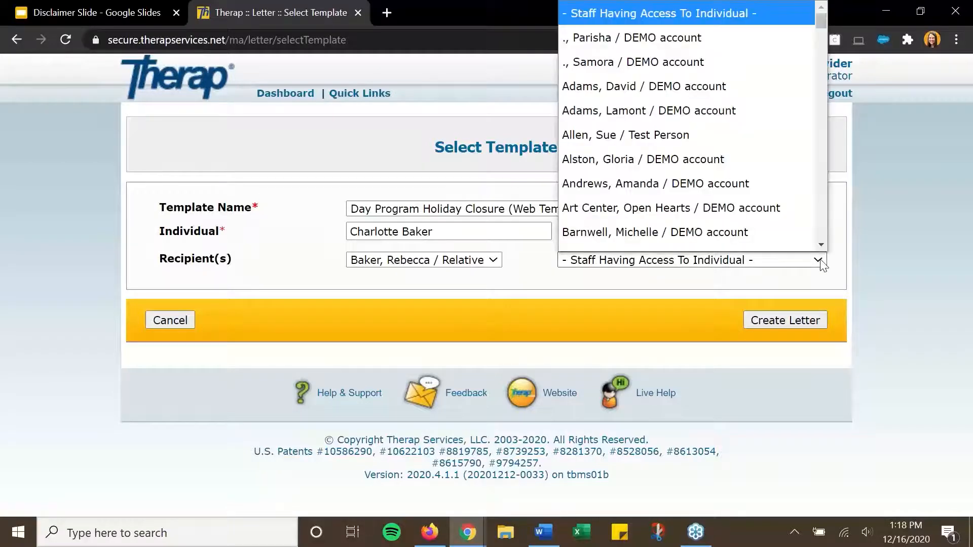
scroll(791, 192, "down", 1)
scroll(768, 141, "down", 6)
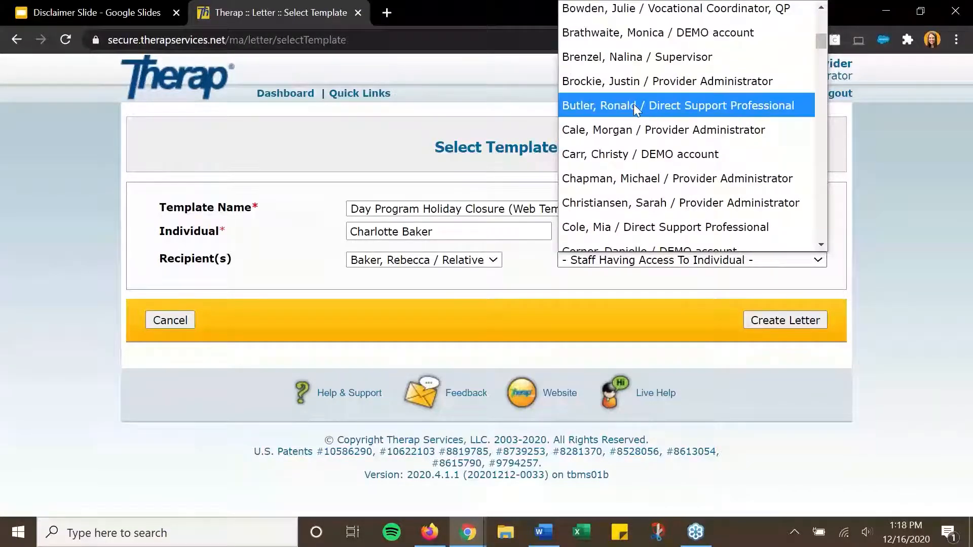
scroll(639, 137, "down", 2)
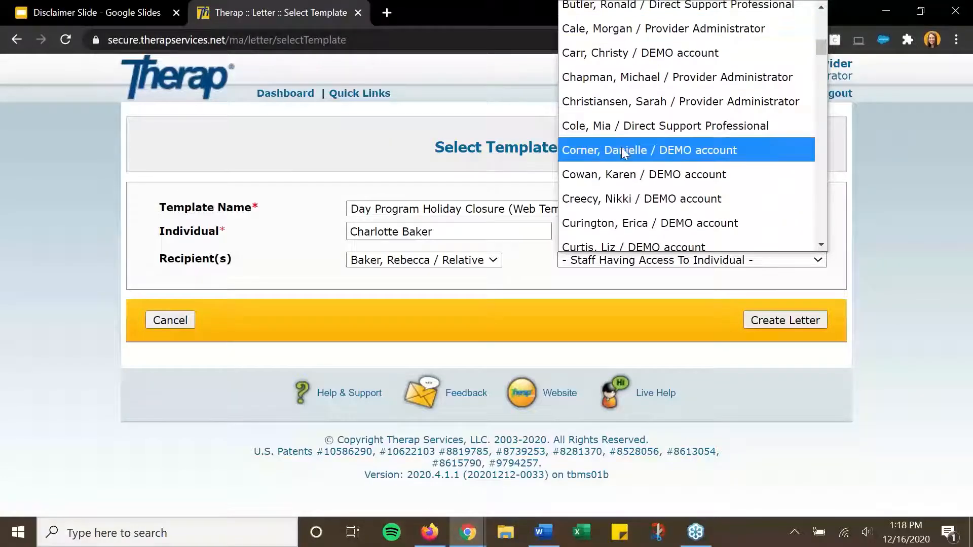
scroll(665, 156, "down", 4)
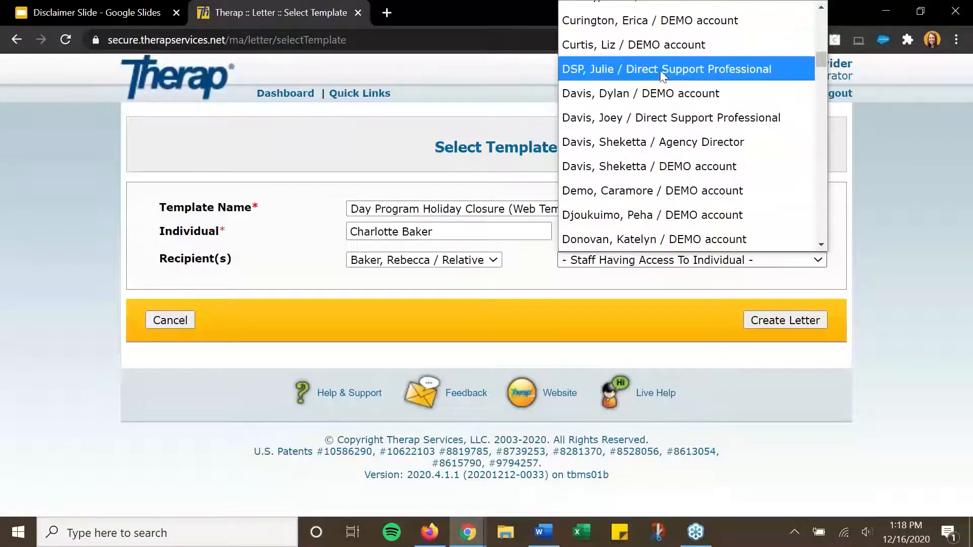
scroll(658, 183, "down", 3)
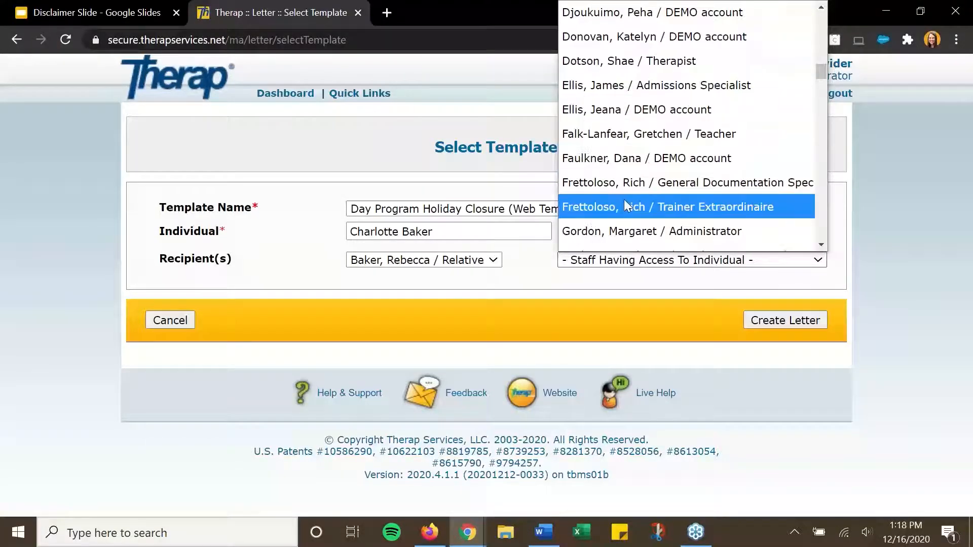
left_click(510, 303)
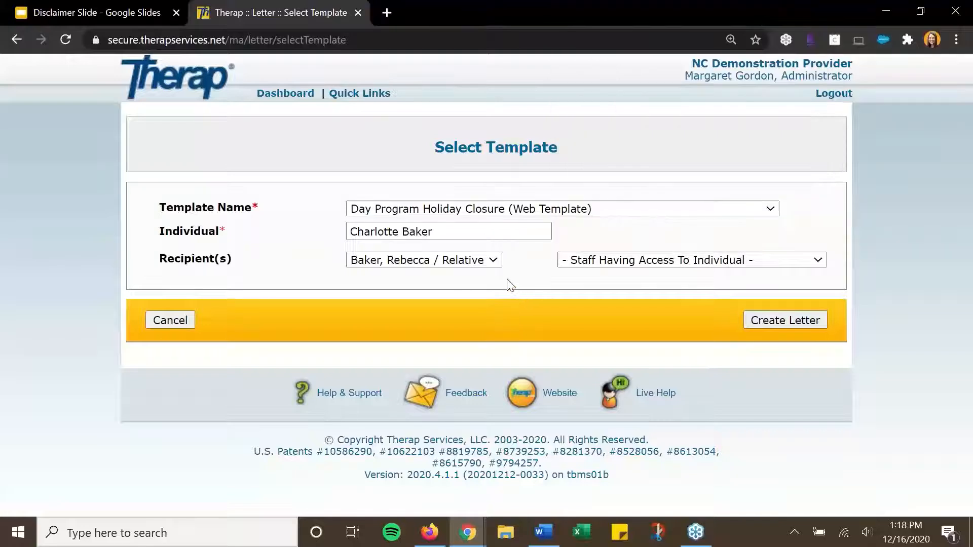
left_click(774, 321)
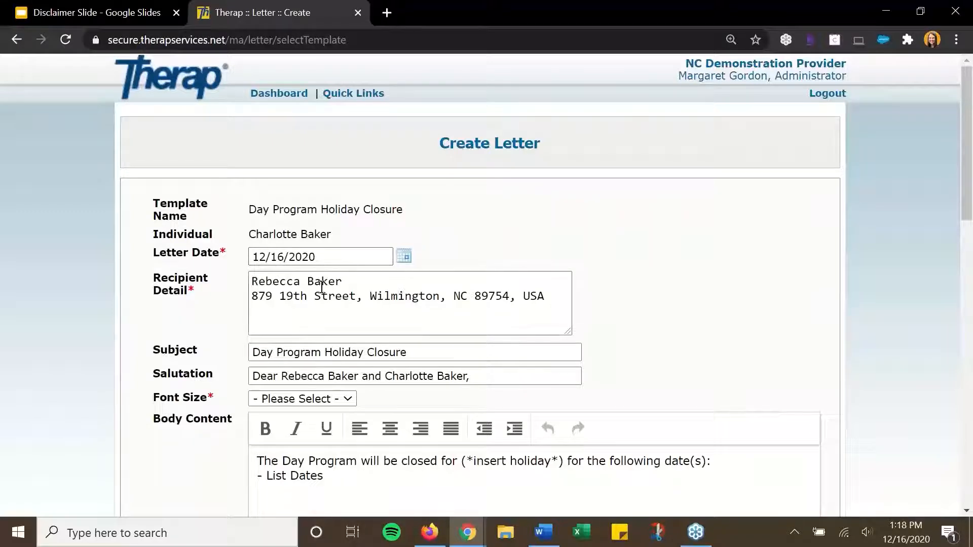
- Review the new letter's prefilled individual, recipient detail, subject and salutation
left_click_drag(549, 296, 246, 294)
left_click(356, 284)
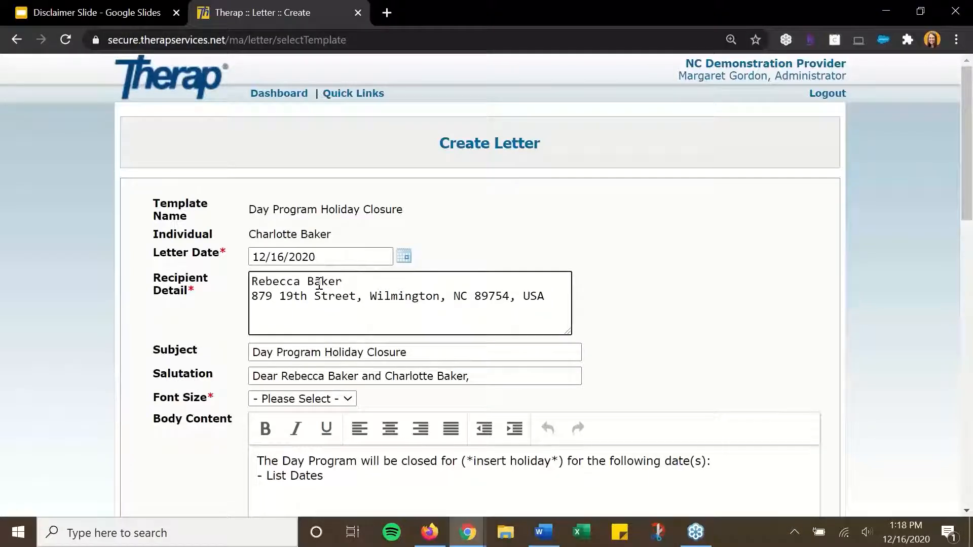
left_click_drag(247, 234, 302, 235)
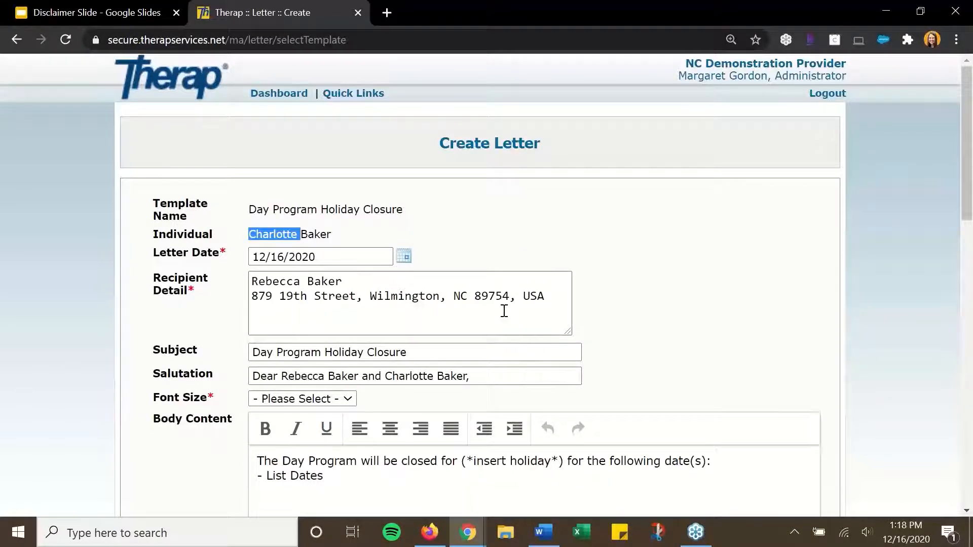
left_click(491, 349)
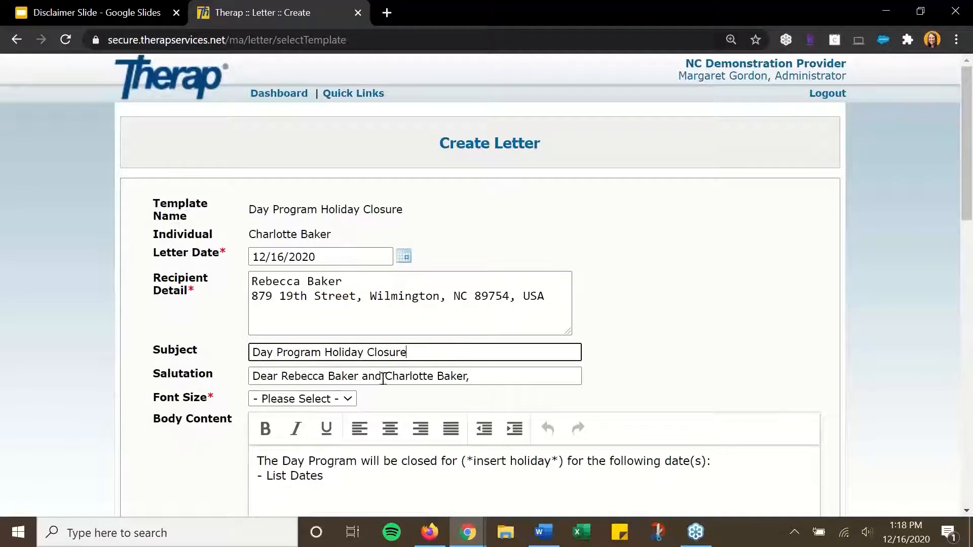
scroll(426, 364, "down", 1)
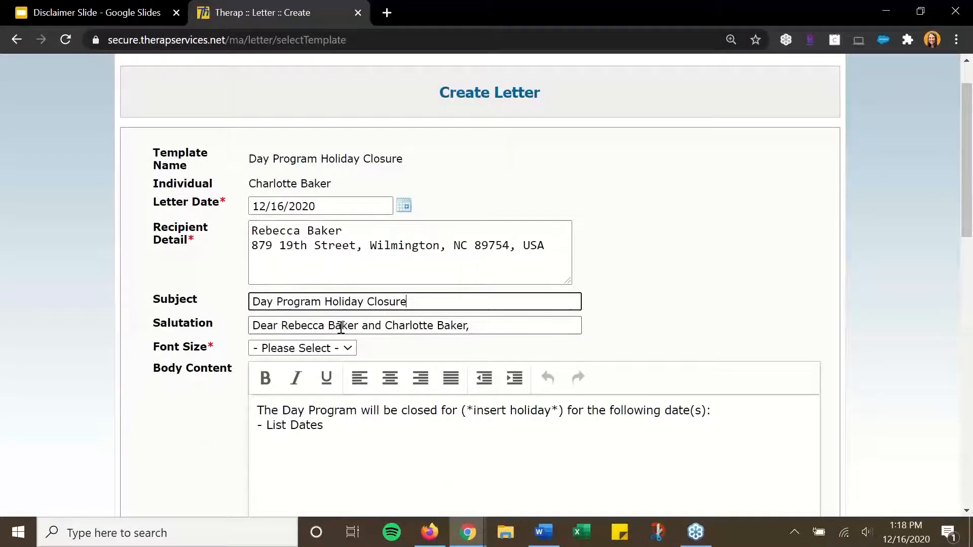
left_click_drag(282, 328, 455, 320)
left_click(421, 354)
scroll(398, 348, "down", 1)
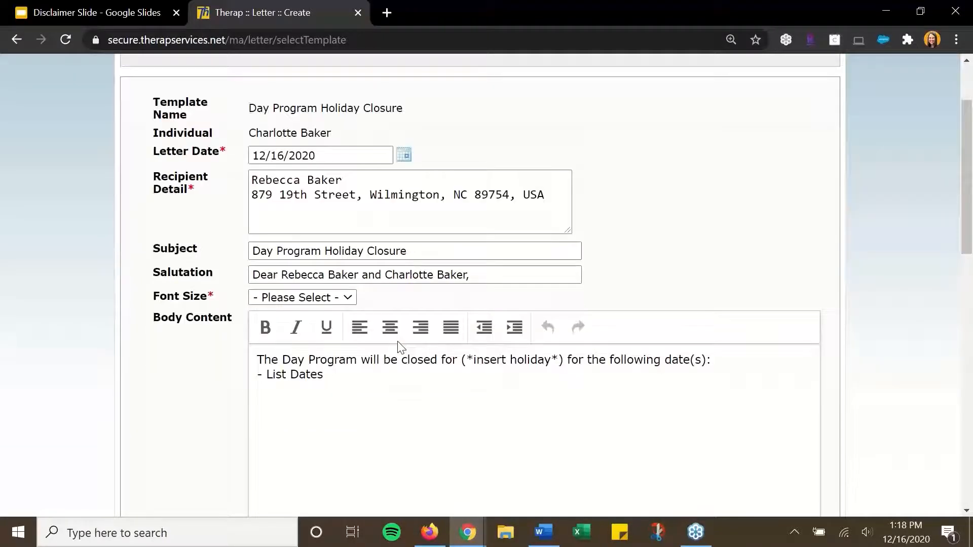
scroll(399, 348, "down", 1)
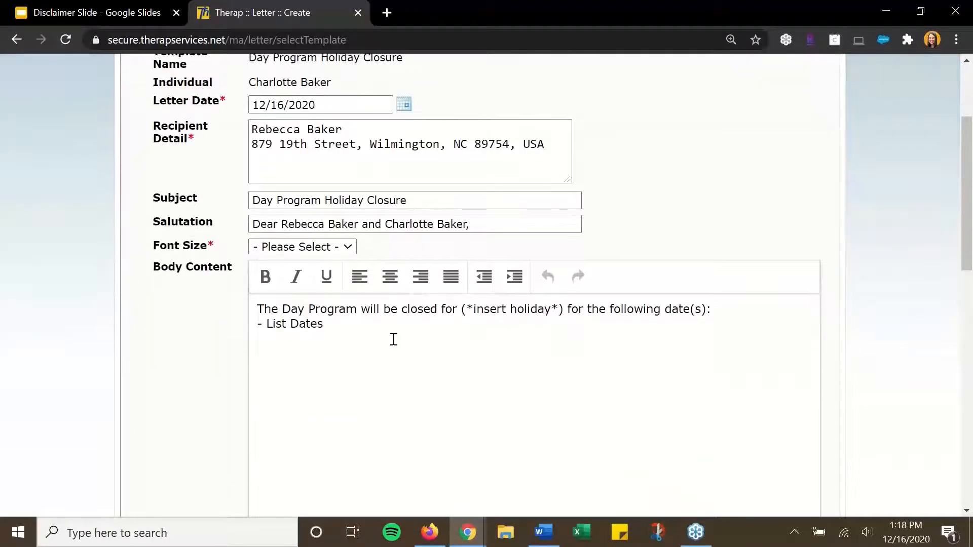
- Set the letter's font size to 12pt
left_click(355, 247)
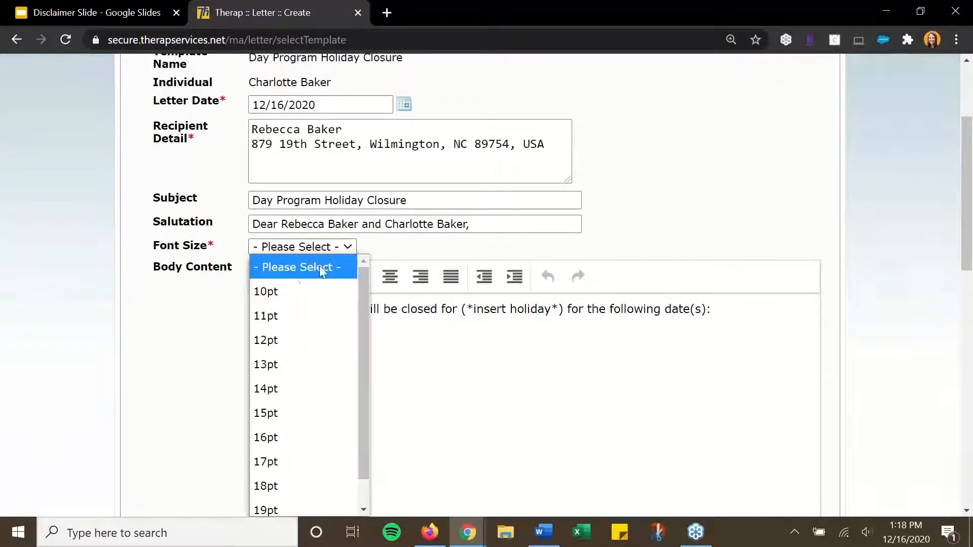
left_click(296, 339)
left_click(354, 321)
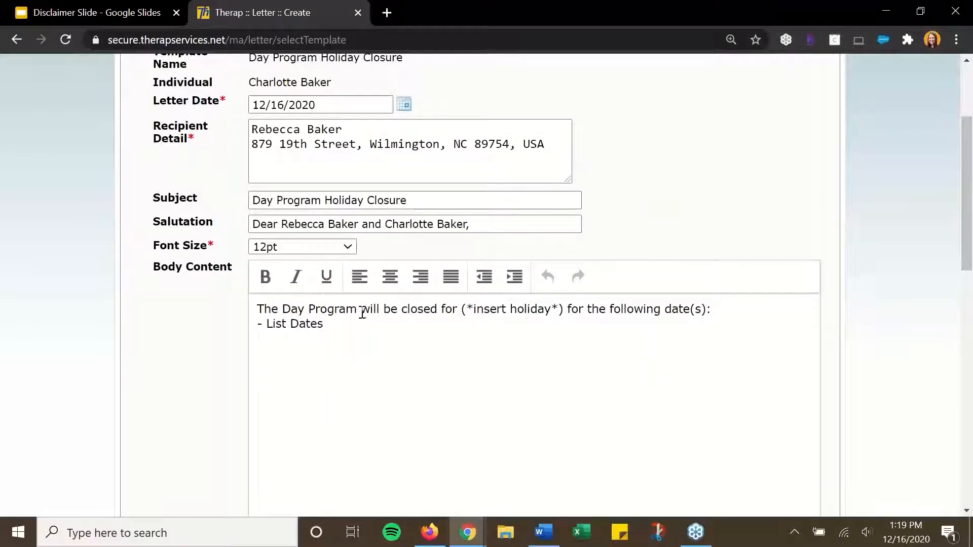
- Replace the (*insert holiday*) placeholder in the body content with "Christmas holidays" and change "date(s)" to "dates"
scroll(364, 314, "down", 1)
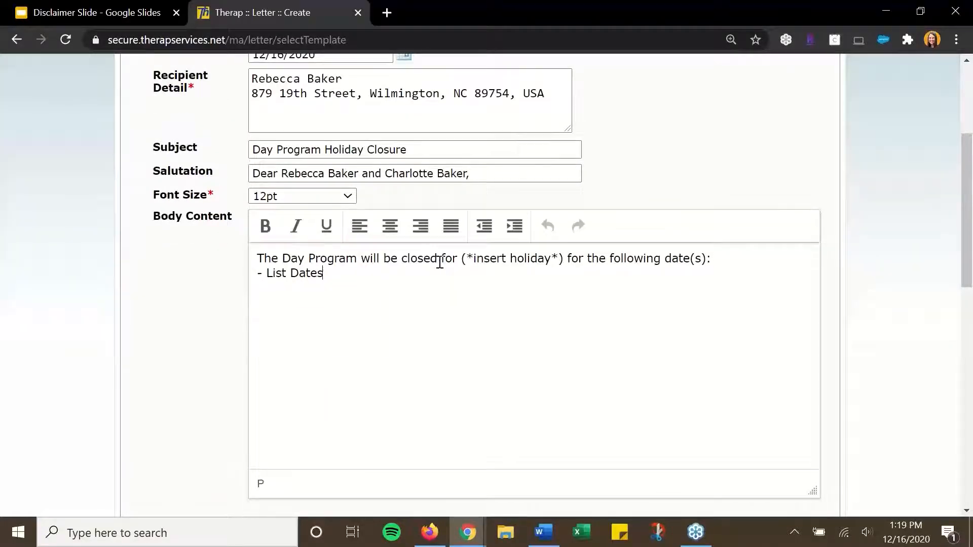
left_click_drag(465, 259, 567, 261)
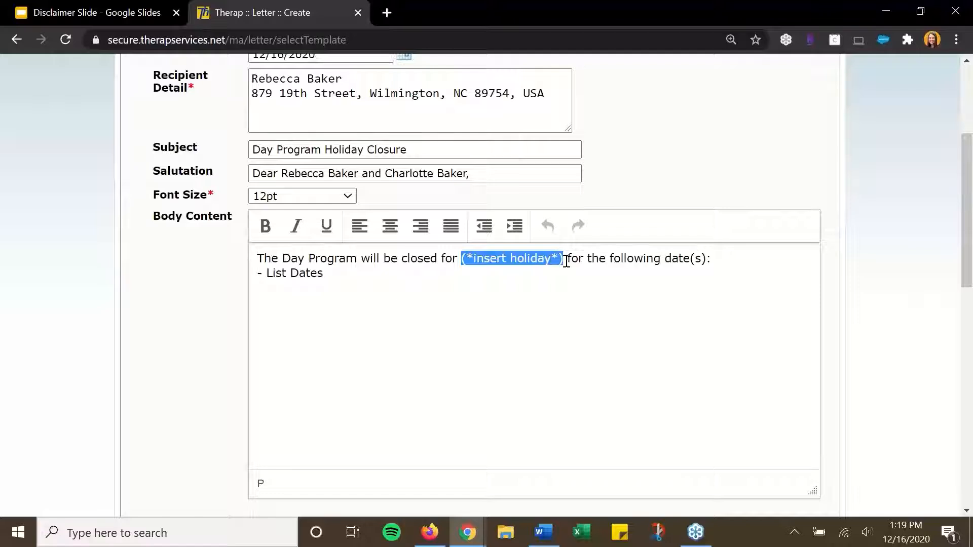
key("BackSpace")
type("Chris")
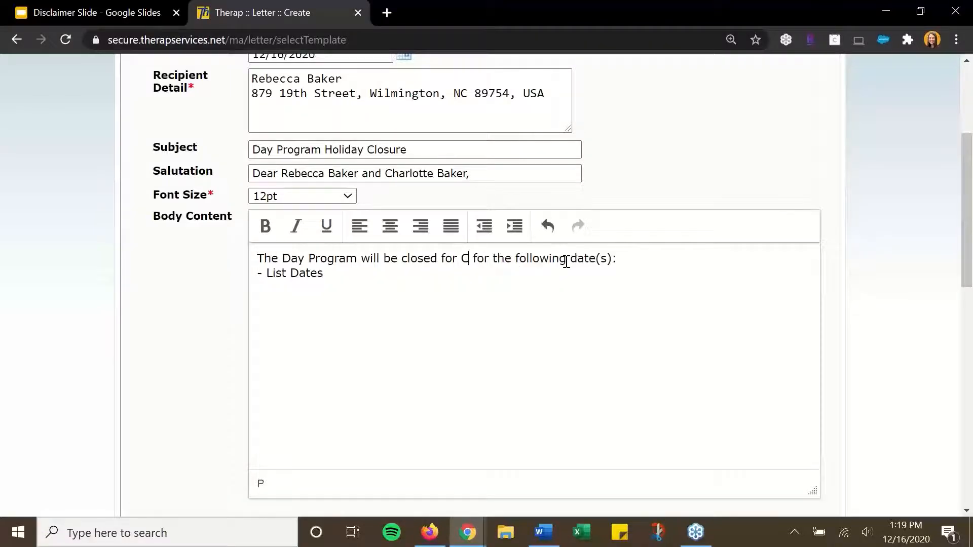
type("tmas holidays")
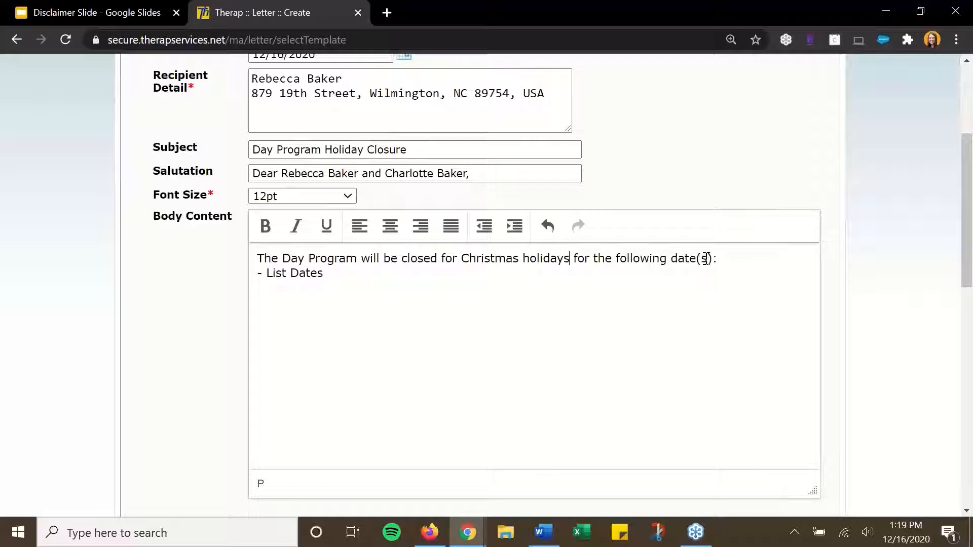
left_click(696, 259)
key("Delete")
left_click(703, 258)
key("Delete")
- Replace "List Dates" in the body content with "December 24, 2020 through January 2, 2021"
left_click_drag(324, 275, 272, 280)
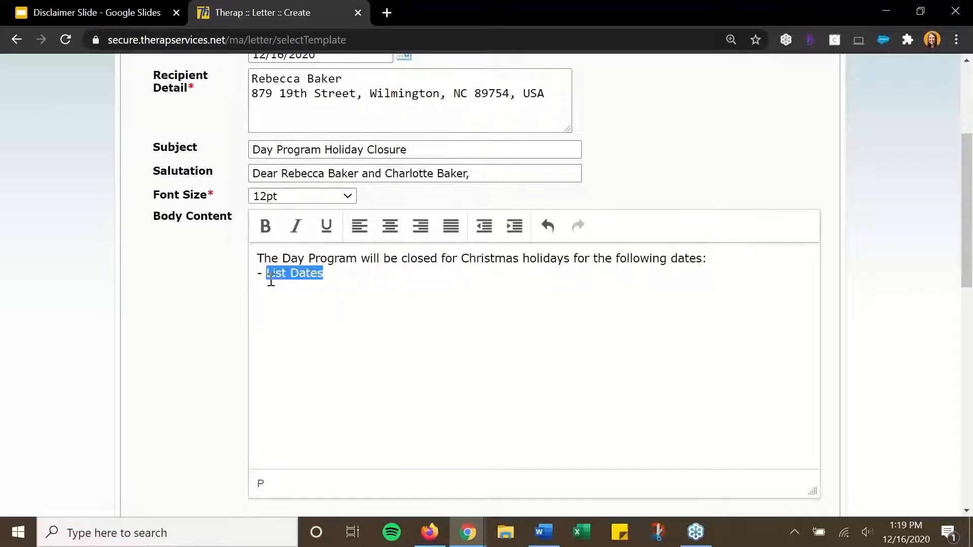
type("December")
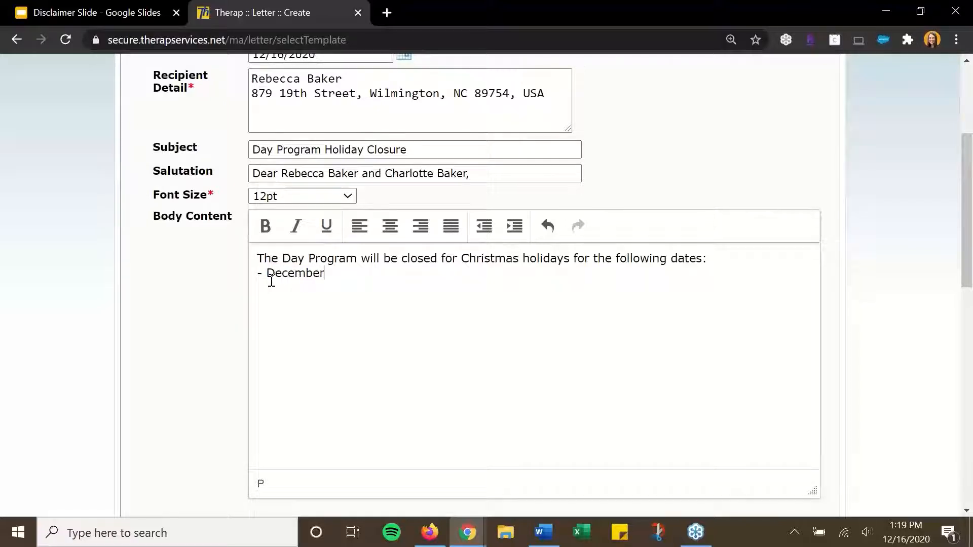
type(" 1")
key("BackSpace")
type("2")
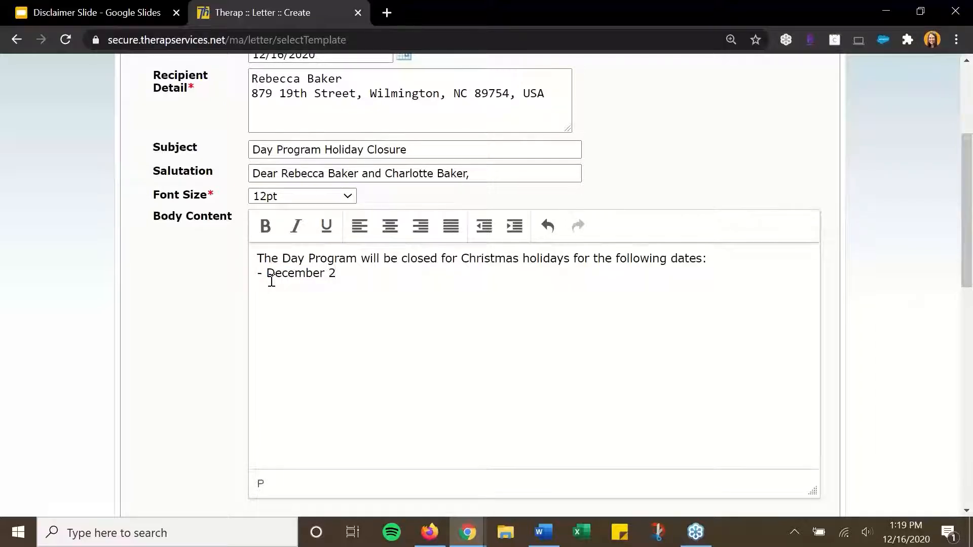
type("4 -")
key("BackSpace")
type("through January 2, 2021")
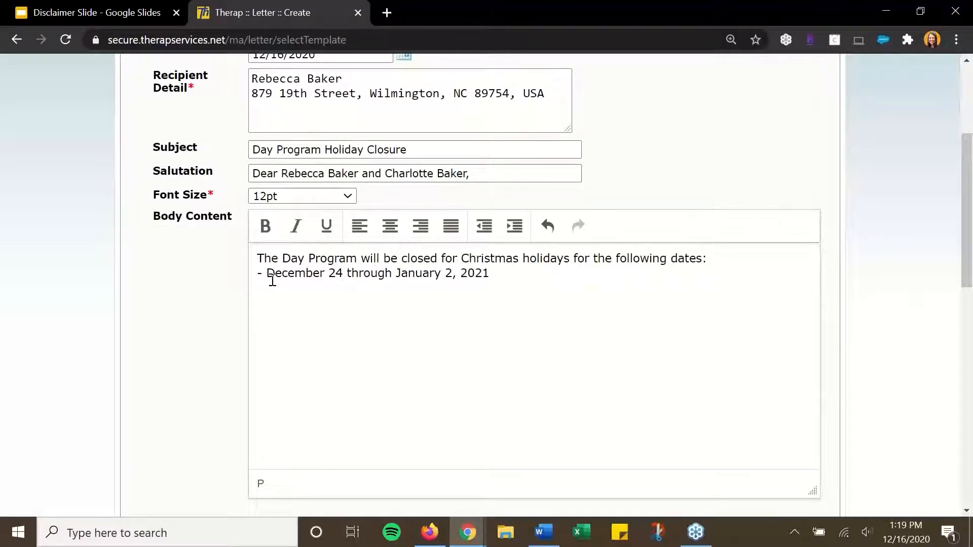
left_click(345, 274)
type(", 2020")
left_click(666, 278)
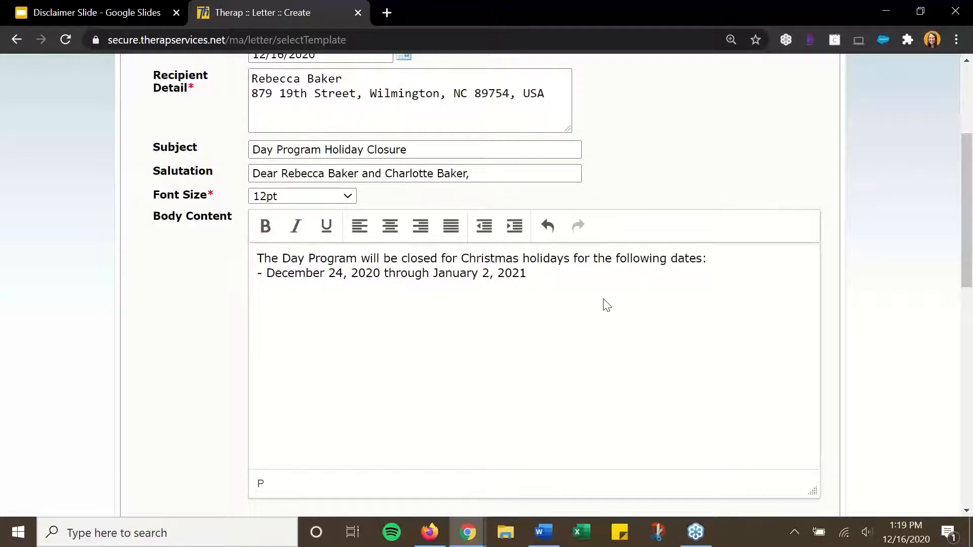
- Examine the rest of the letter form: the closing, signature, enclosures and CC options
scroll(604, 304, "down", 4)
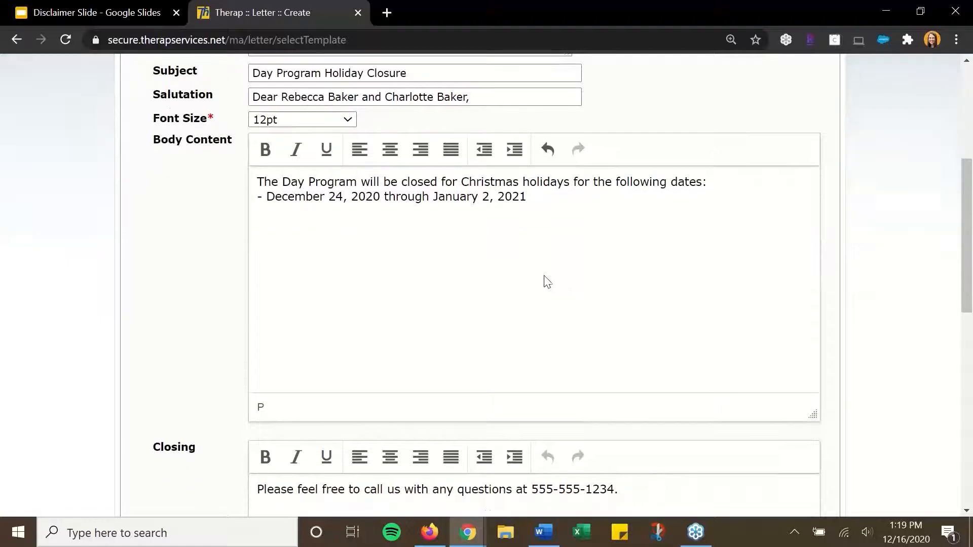
scroll(546, 277, "down", 2)
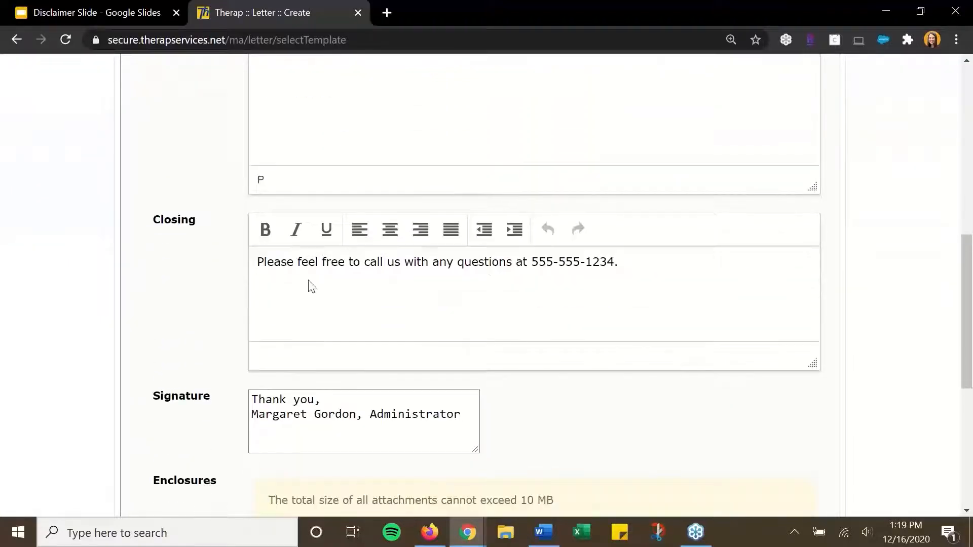
scroll(597, 281, "down", 1)
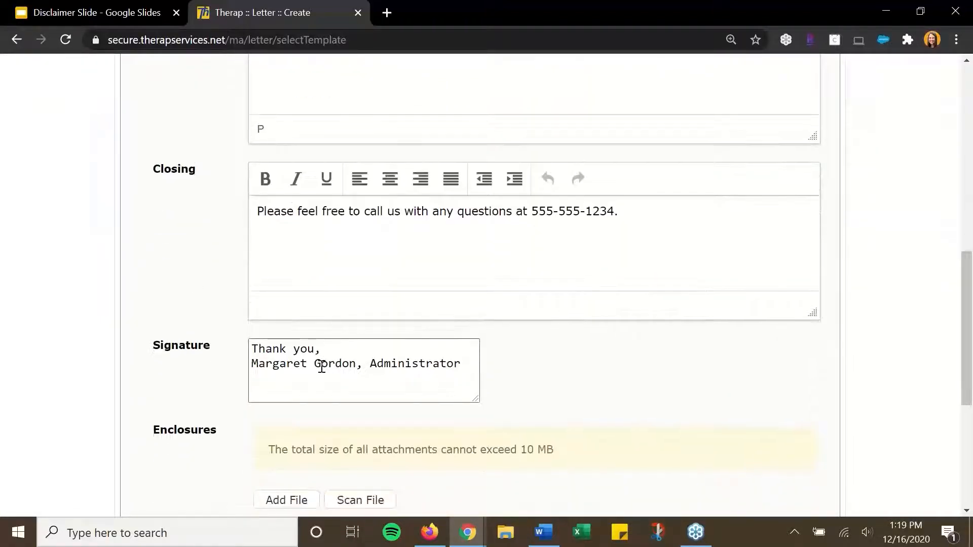
left_click_drag(252, 364, 478, 362)
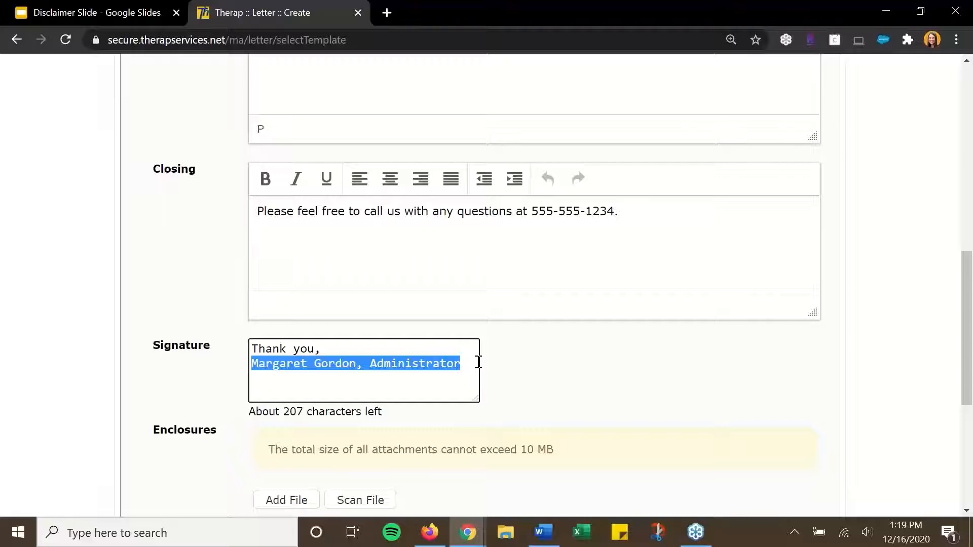
left_click(424, 365)
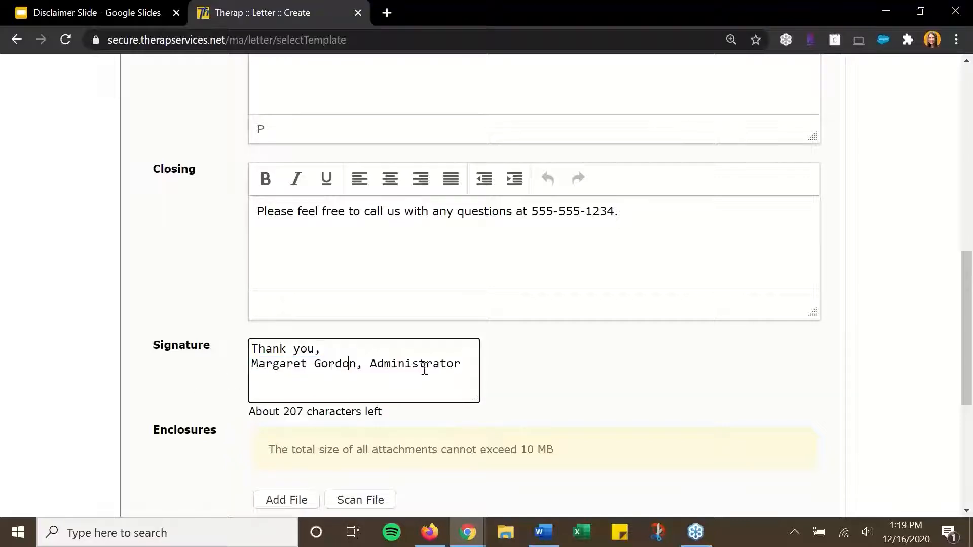
scroll(463, 358, "down", 1)
scroll(463, 358, "down", 3)
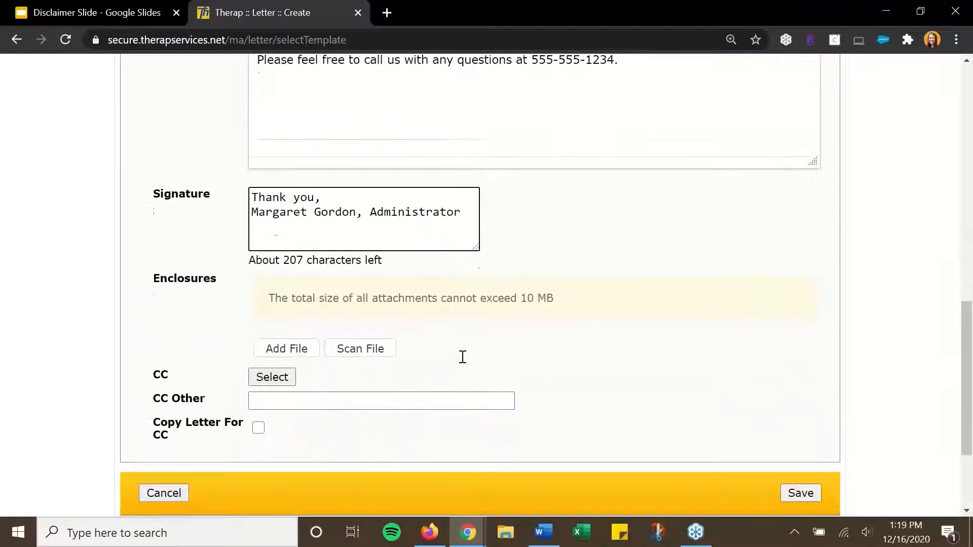
left_click_drag(153, 239, 233, 242)
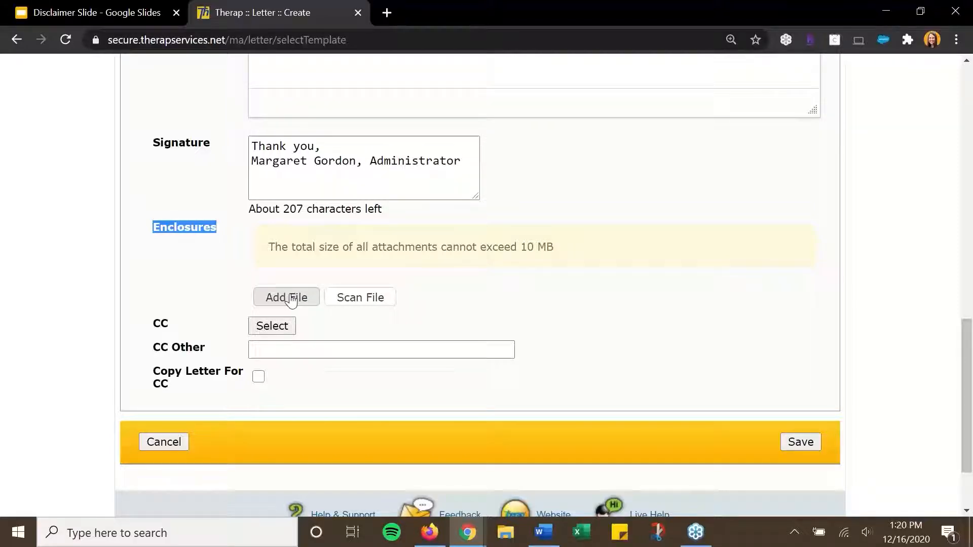
scroll(295, 299, "down", 1)
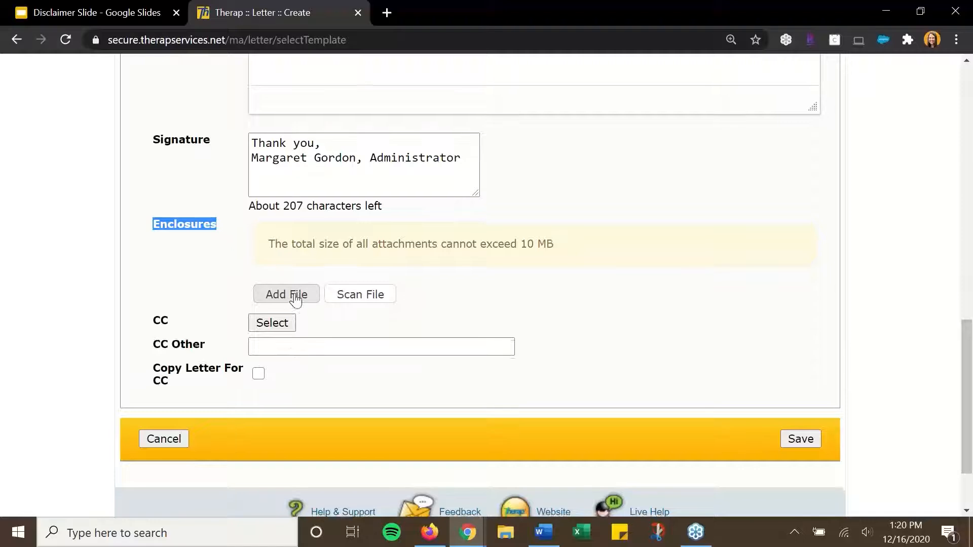
double_click(159, 274)
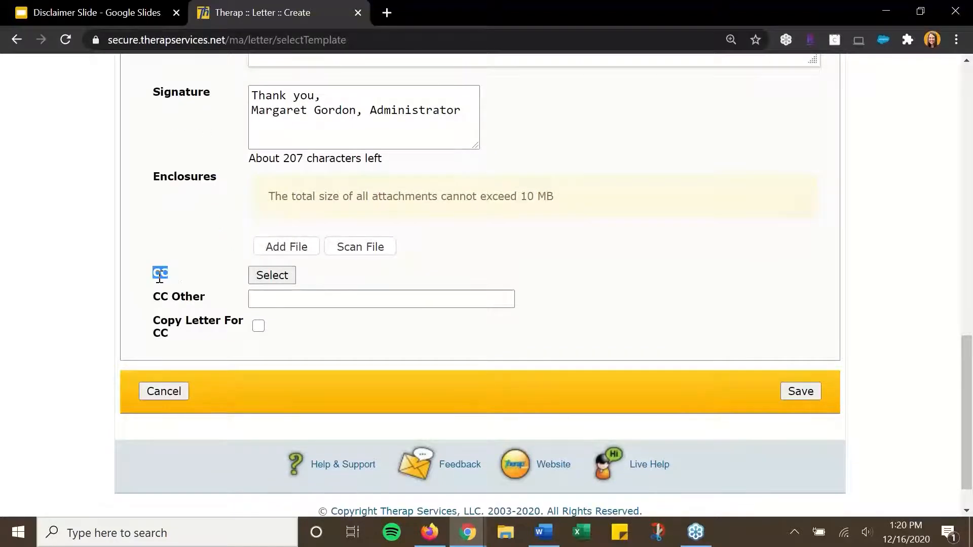
- Open the letter's CC staff list and try selecting a Direct Support Professional as a copy recipient
left_click(272, 276)
scroll(354, 400, "down", 3)
scroll(320, 388, "down", 5)
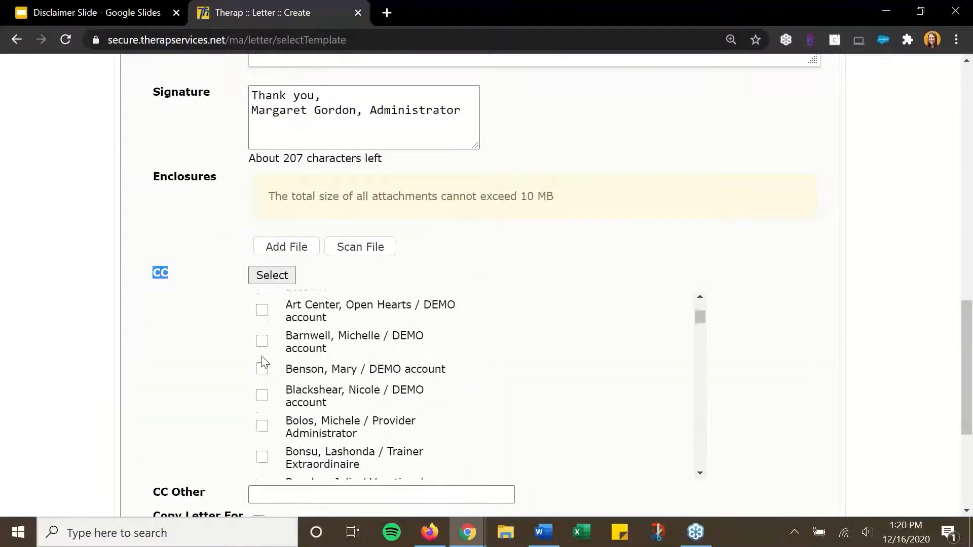
scroll(267, 413, "down", 5)
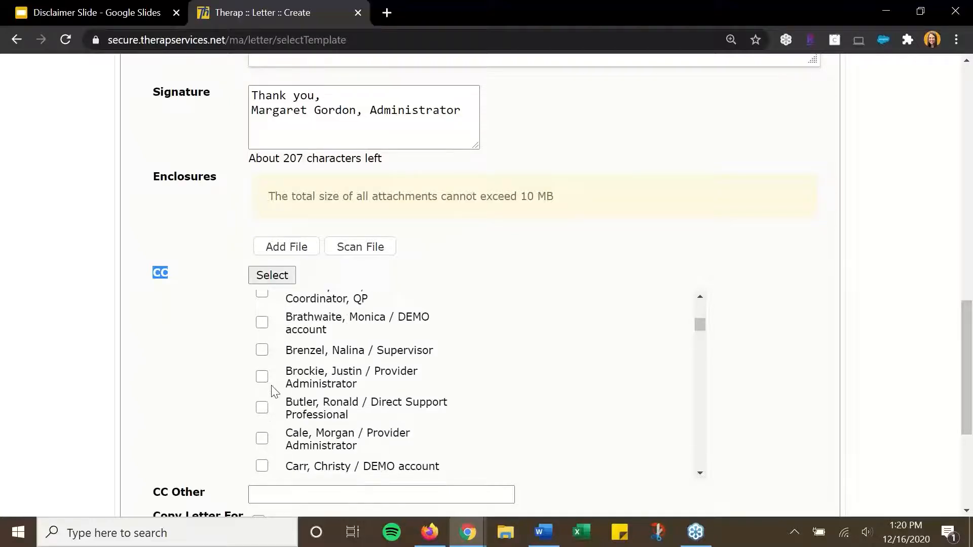
scroll(266, 383, "down", 3)
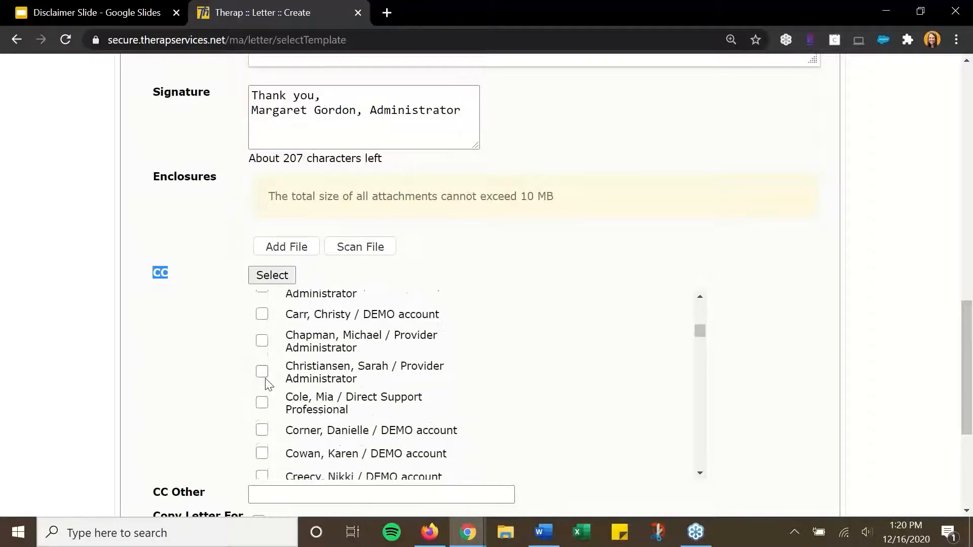
left_click(262, 352)
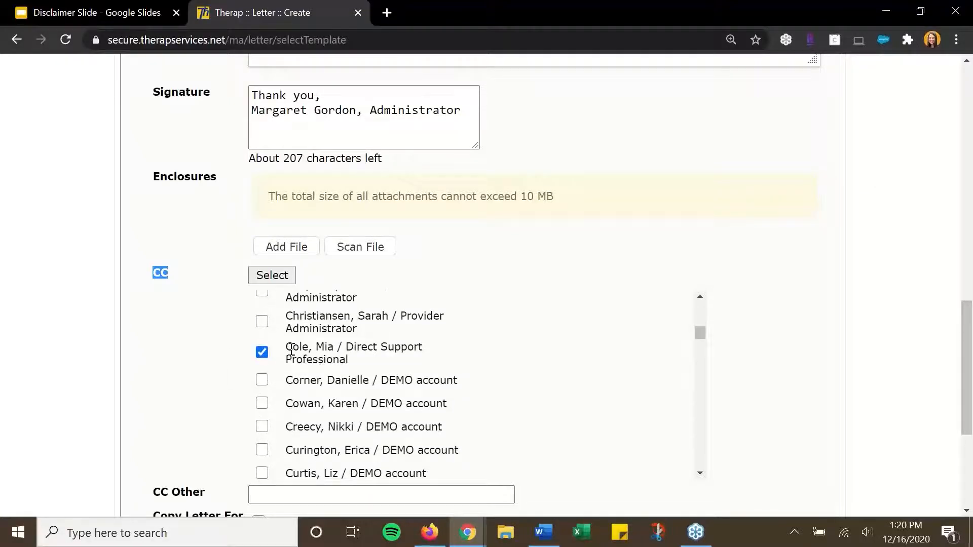
left_click(262, 353)
scroll(286, 398, "down", 2)
scroll(282, 389, "down", 1)
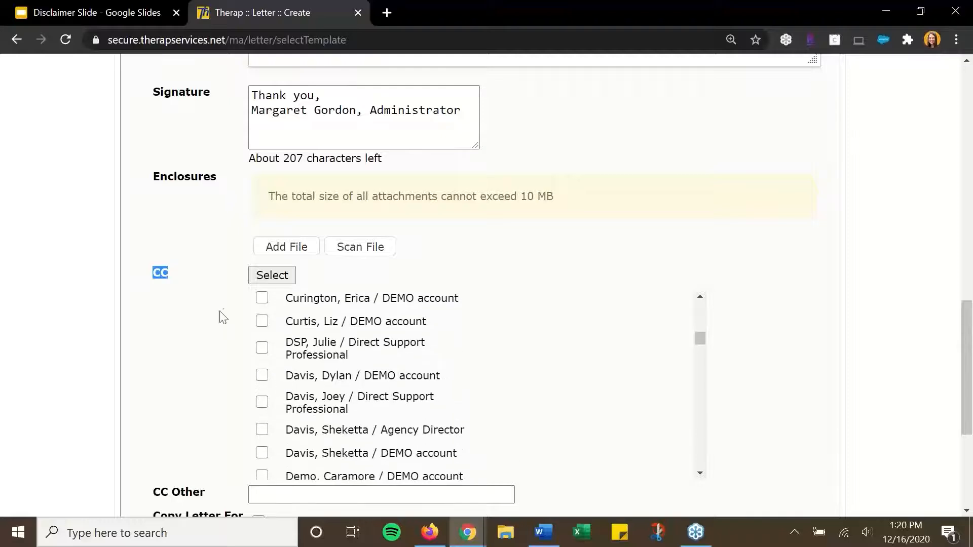
- Examine the CC Other field and the Copy Letter For CC option below the staff list
scroll(355, 332, "down", 1)
scroll(871, 373, "down", 3)
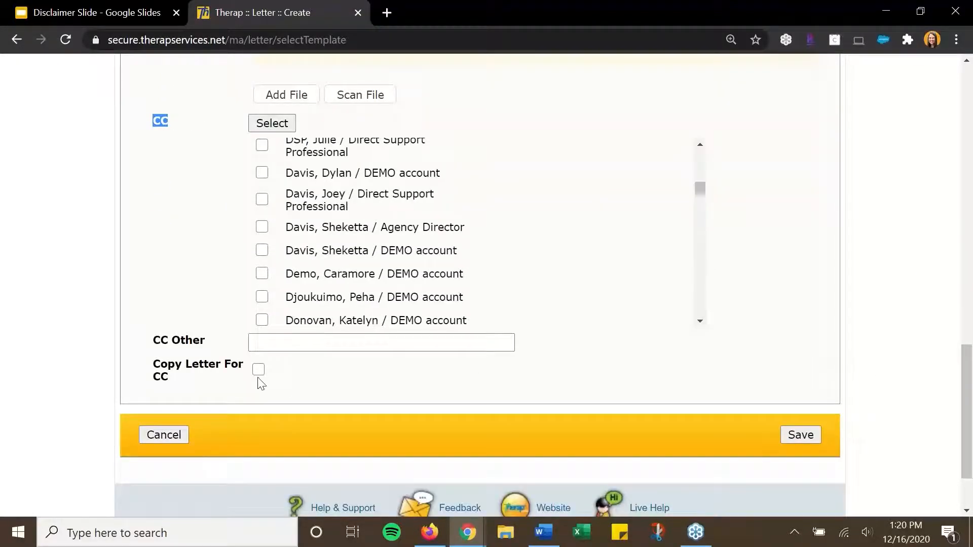
left_click(367, 344)
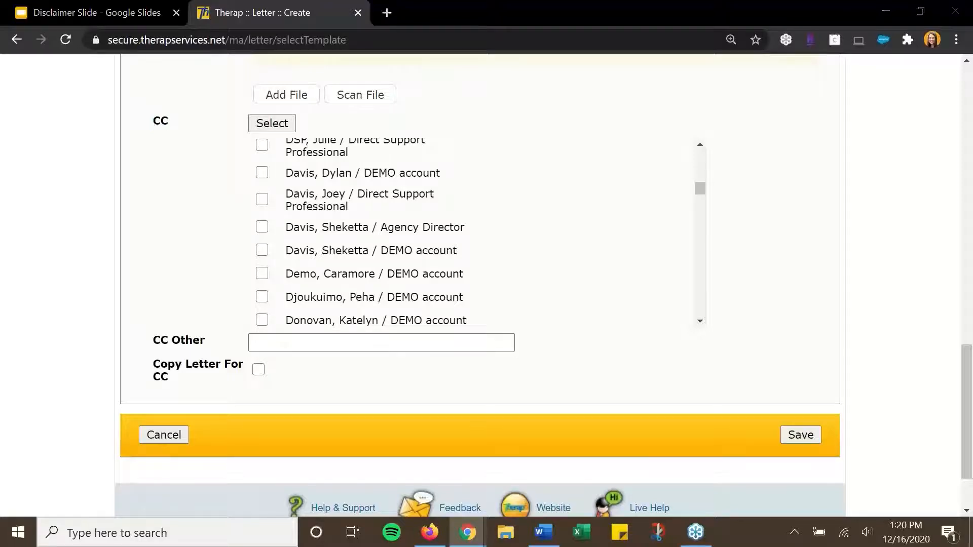
left_click(399, 341)
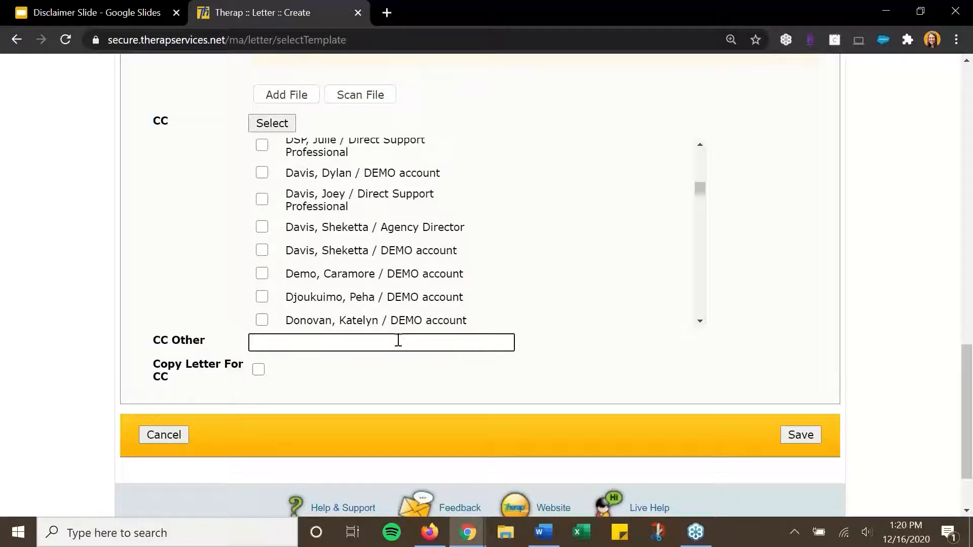
scroll(411, 243, "down", 1)
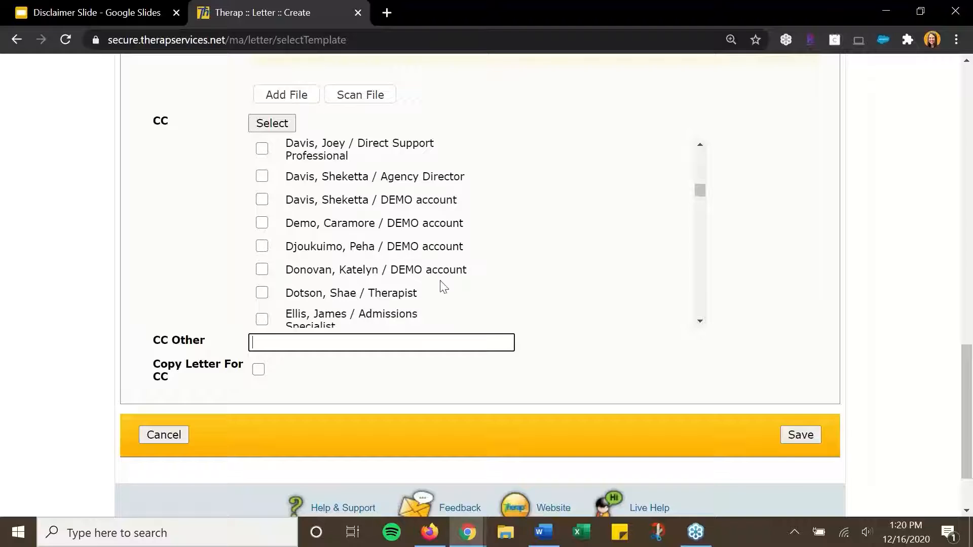
scroll(436, 290, "down", 1)
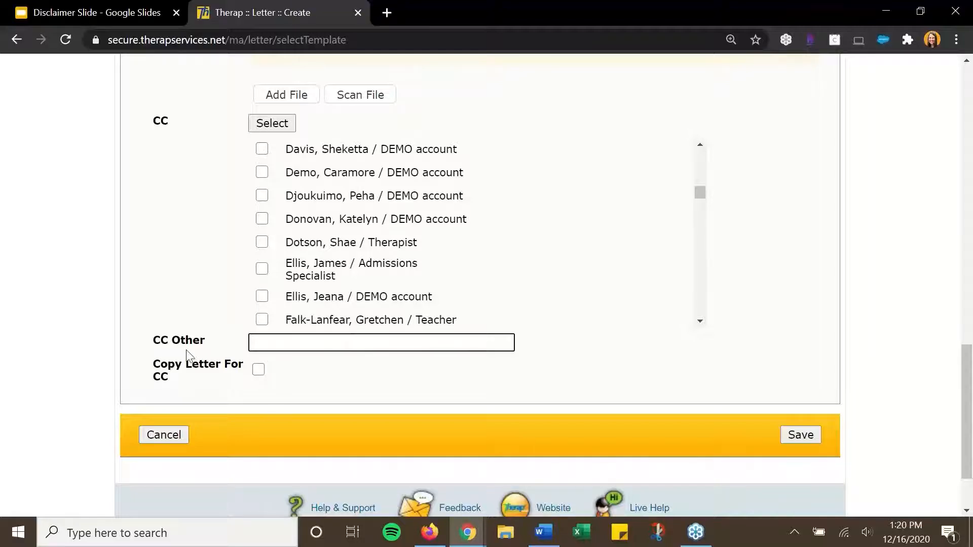
- Save the Day Program Holiday Closure letter and review the saved letter through to its print options
left_click(806, 435)
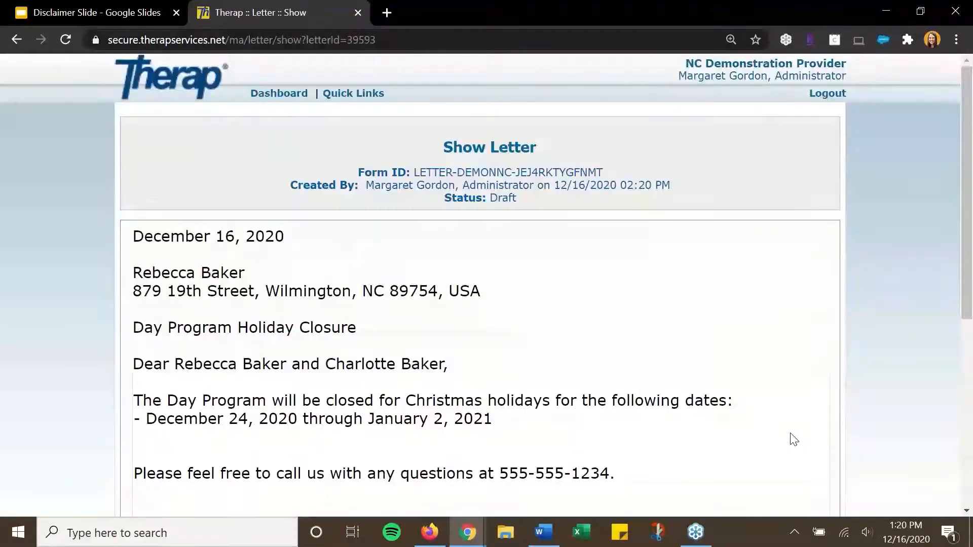
scroll(481, 350, "down", 2)
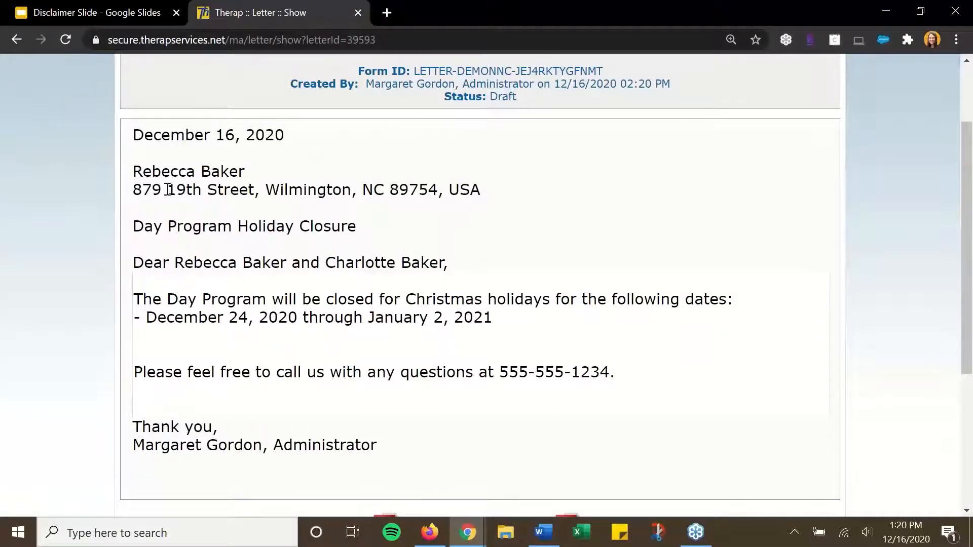
scroll(485, 233, "down", 1)
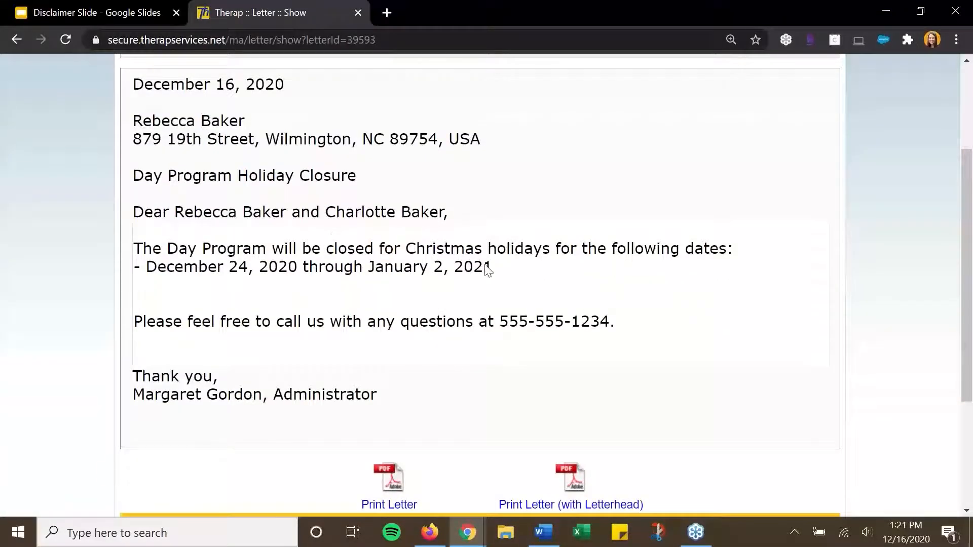
scroll(570, 287, "down", 1)
scroll(456, 334, "down", 1)
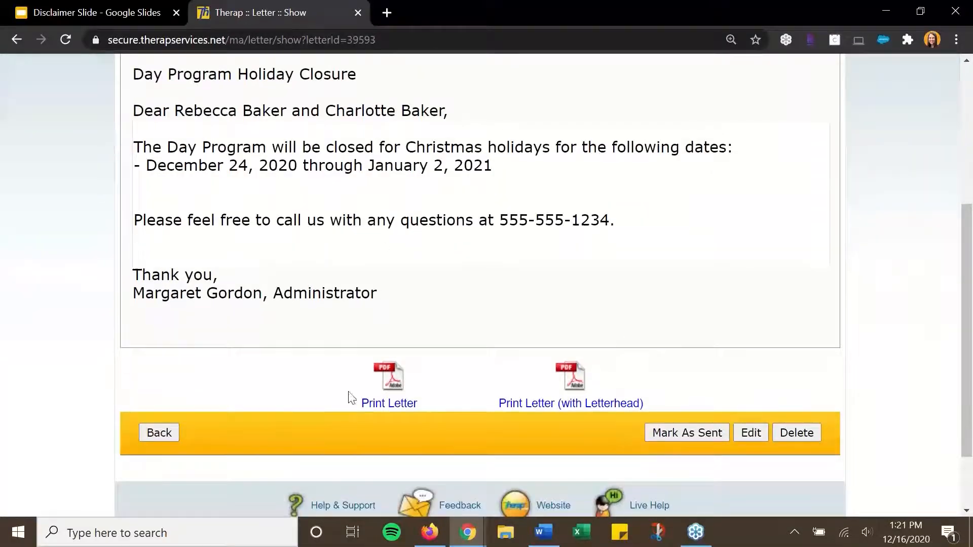
- Generate the letter's PDF with letterhead and open the downloaded file to review the whole page
left_click(573, 388)
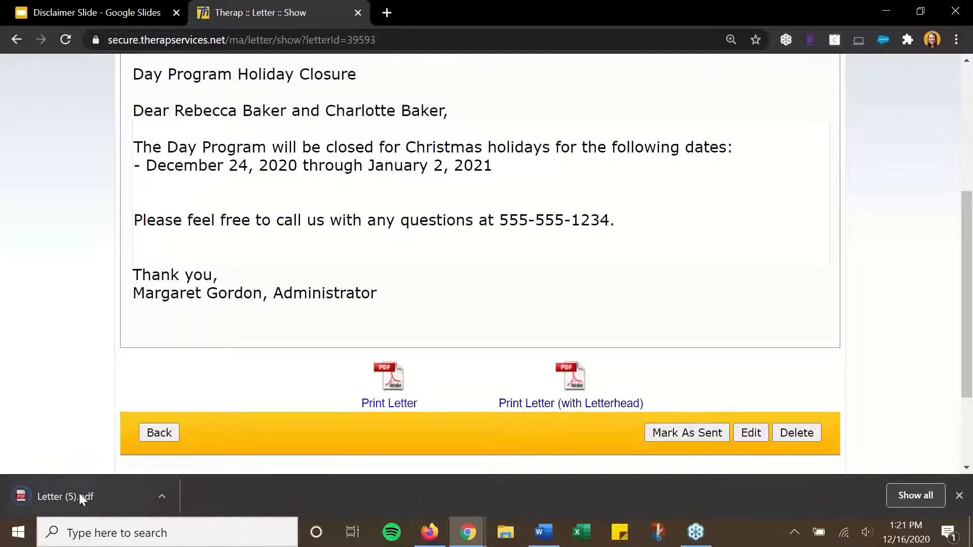
left_click(79, 494)
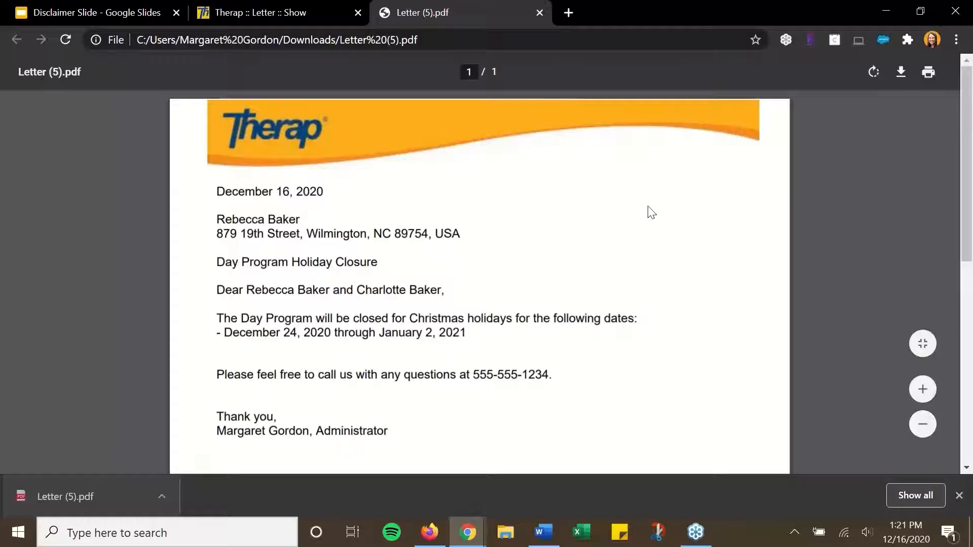
scroll(652, 213, "down", 10)
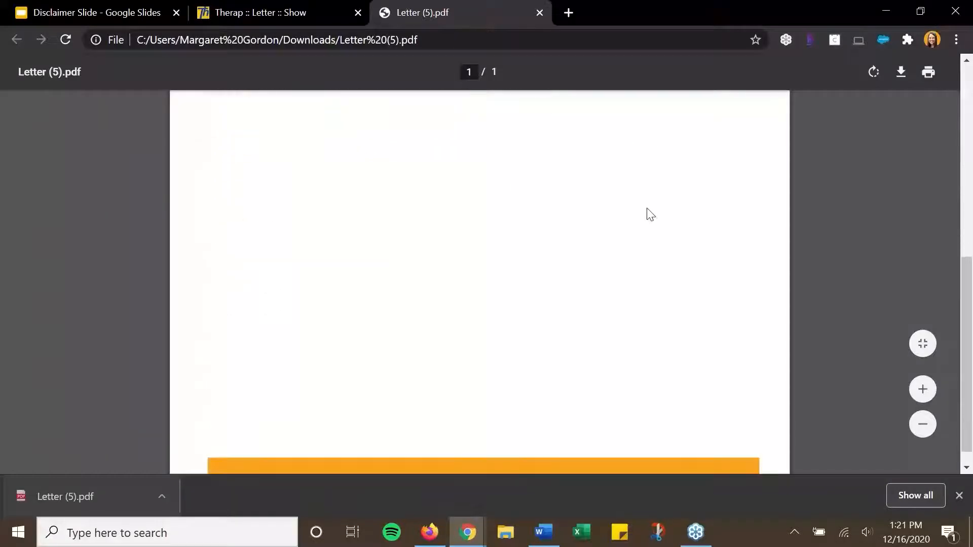
scroll(570, 403, "up", 5)
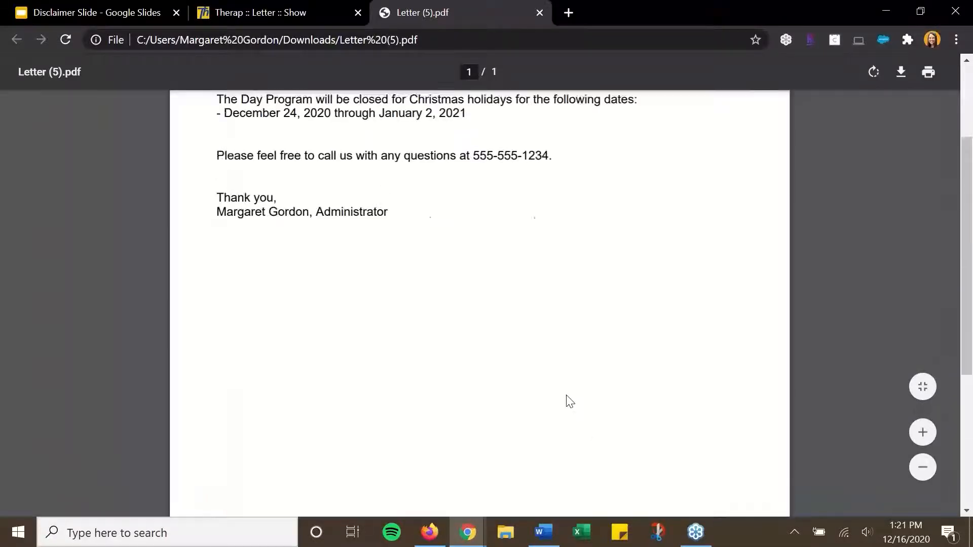
scroll(569, 401, "up", 4)
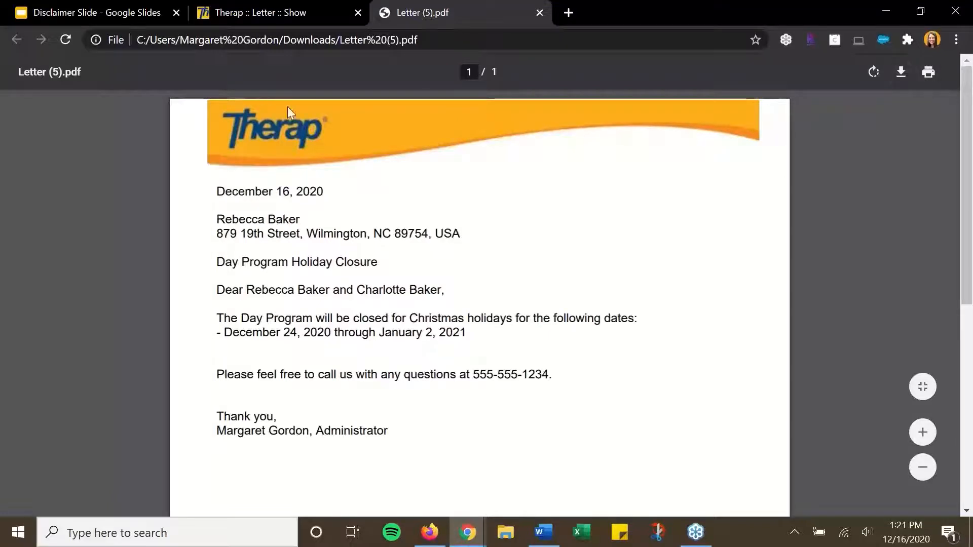
- Return to the saved letter in Therap and mark it as sent
left_click(302, 8)
scroll(417, 274, "down", 1)
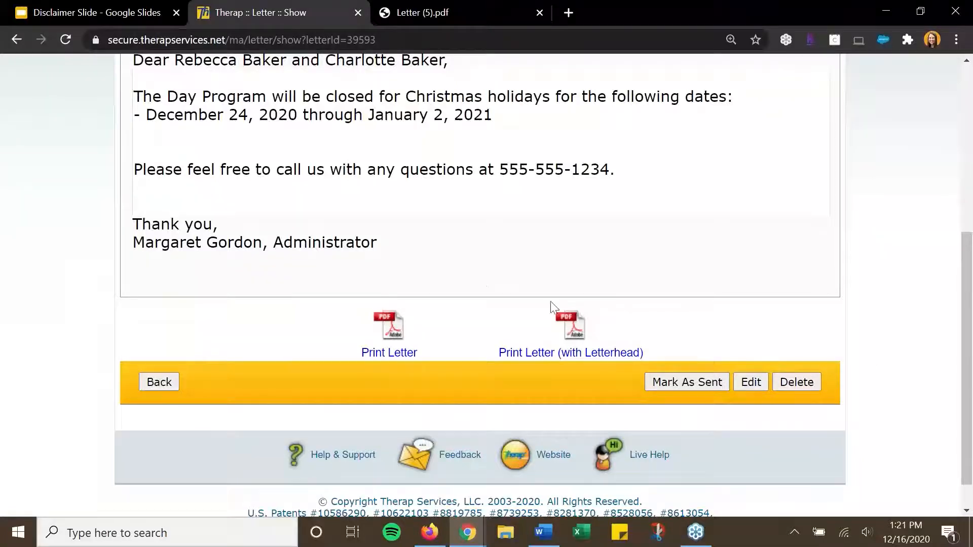
left_click(686, 383)
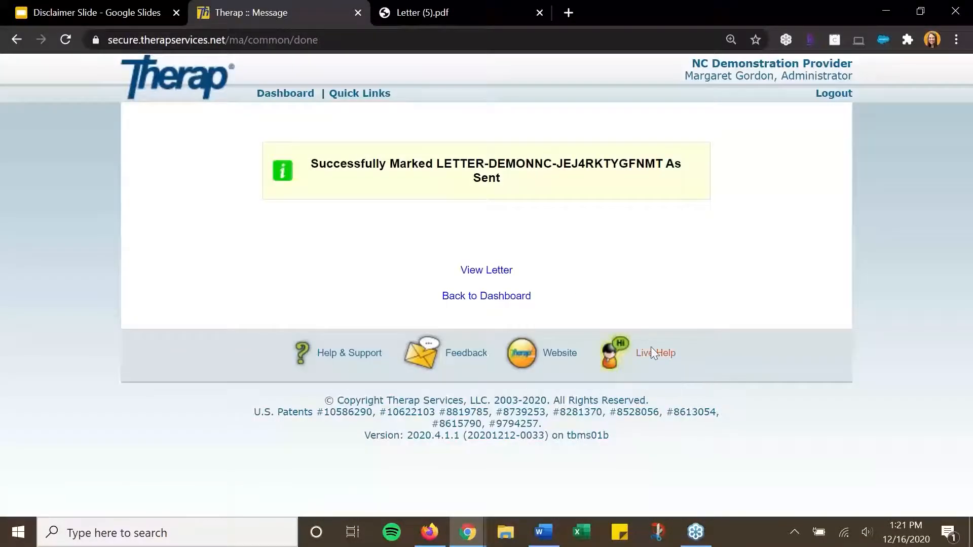
left_click_drag(471, 180, 514, 187)
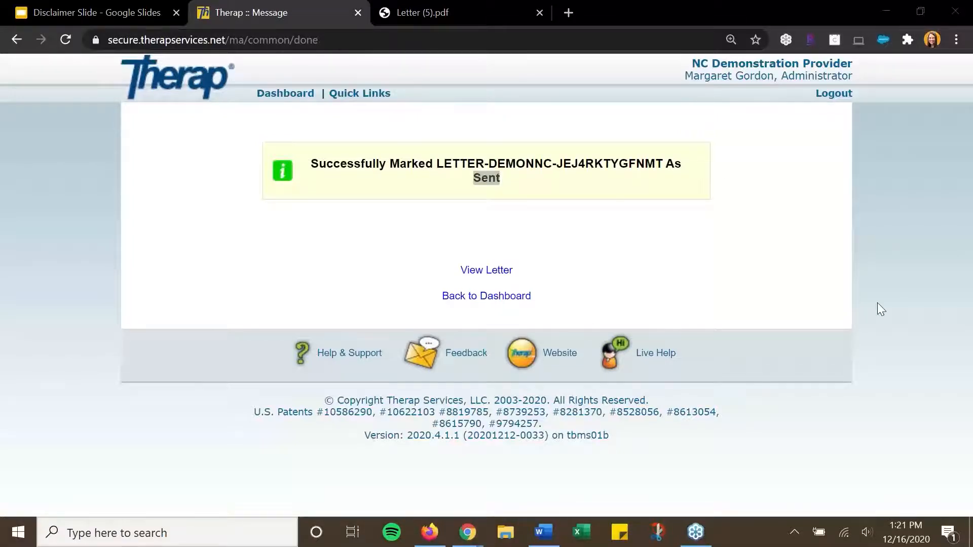
left_click(406, 196)
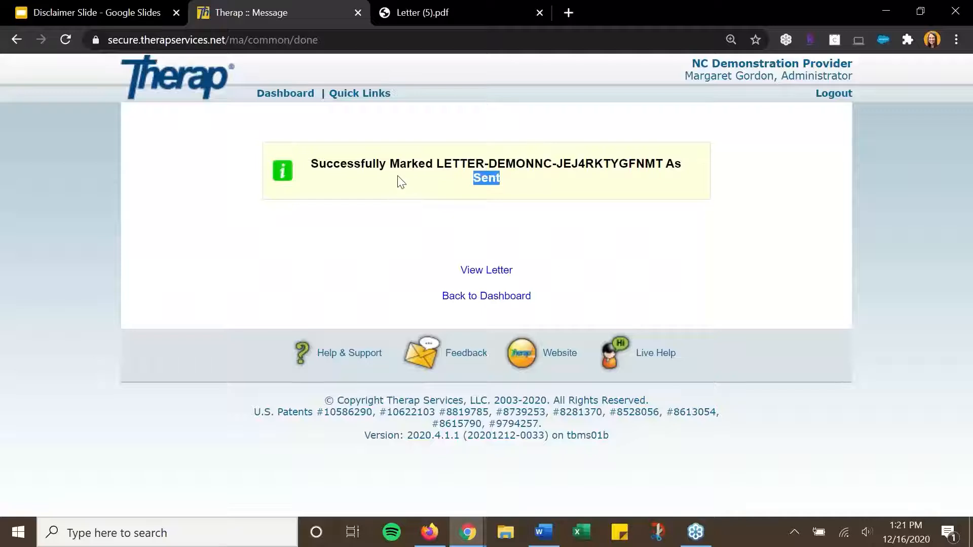
left_click(419, 177)
left_click_drag(476, 172, 508, 189)
left_click(516, 186)
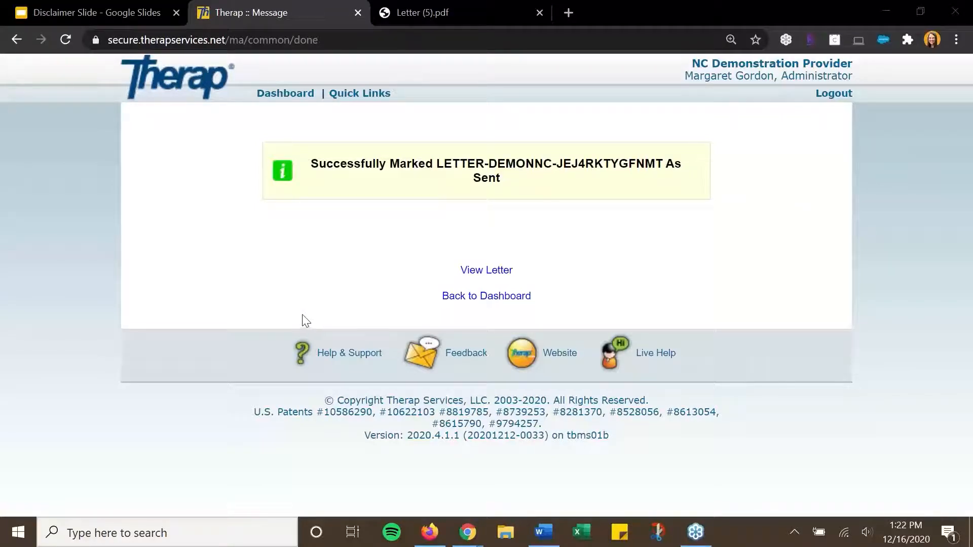
- Go back to the dashboard and start a new letter with the Documentation Request (Web Template) template
left_click(471, 297)
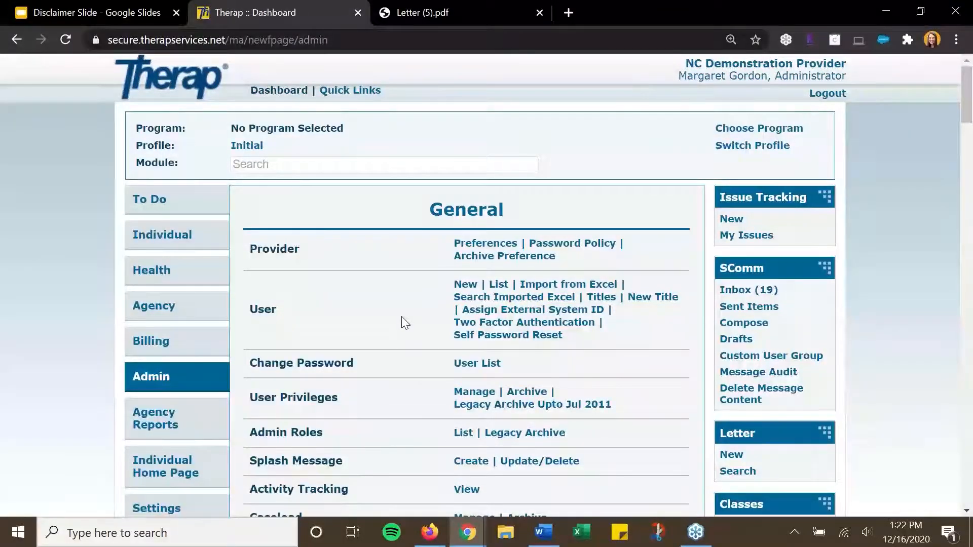
scroll(401, 320, "down", 3)
scroll(399, 318, "down", 1)
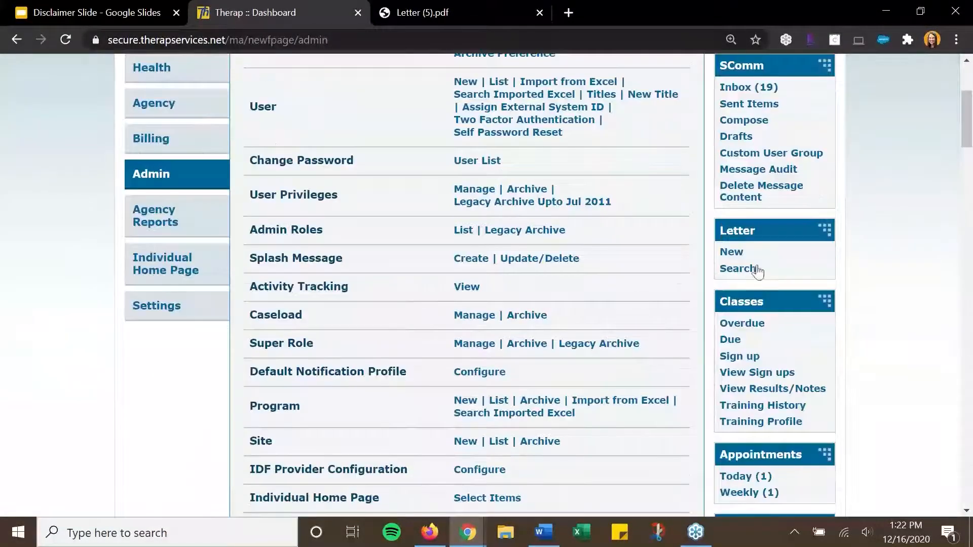
left_click(733, 253)
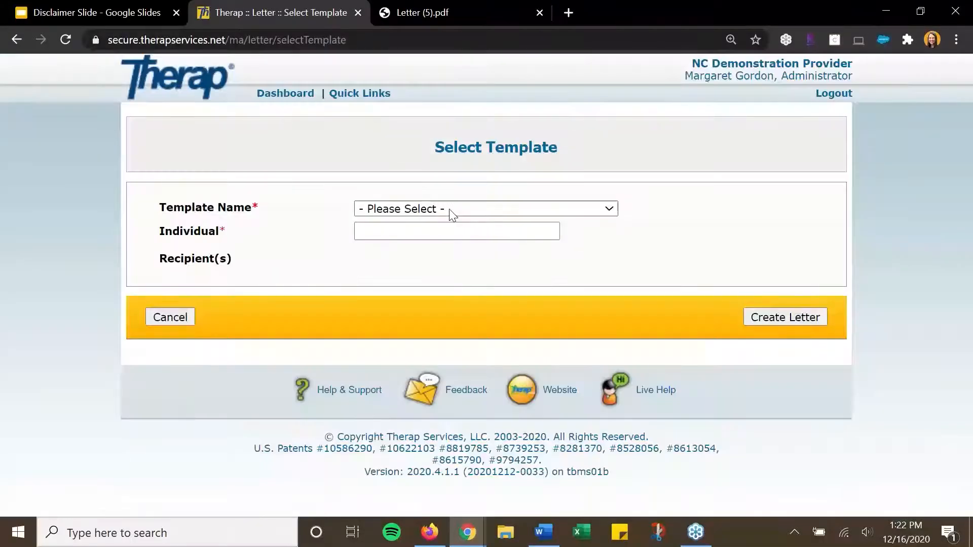
left_click(450, 210)
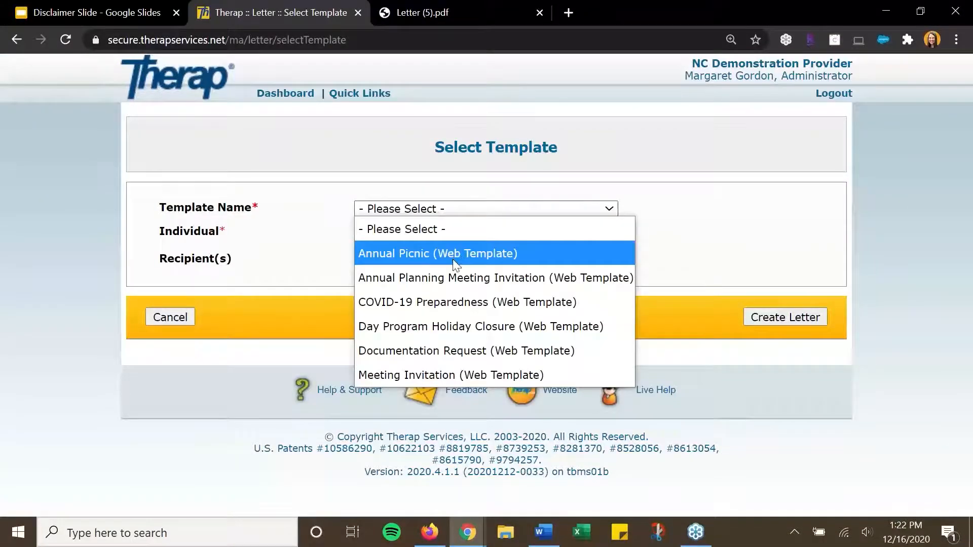
left_click(440, 350)
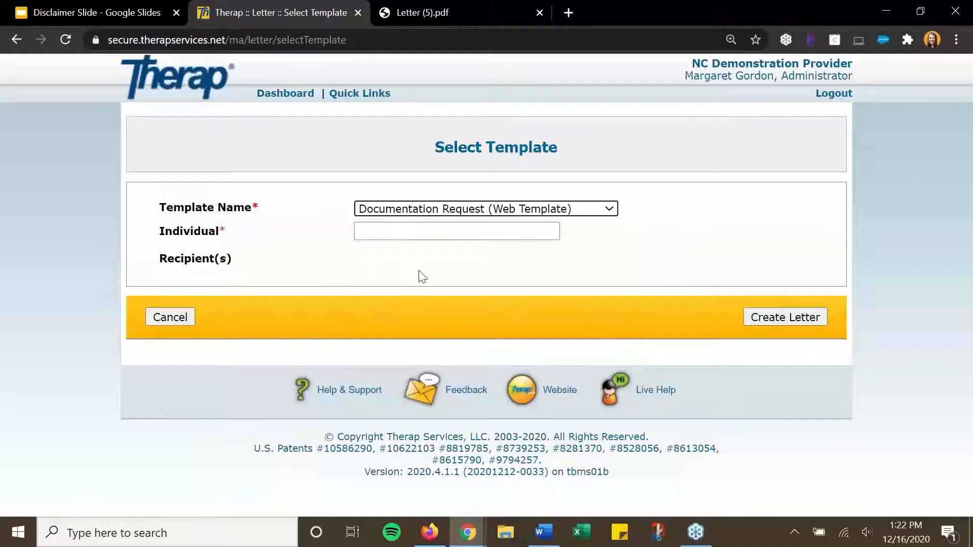
- Enter the individual's name, choose their relative contact as recipient, and create the letter
left_click(415, 231)
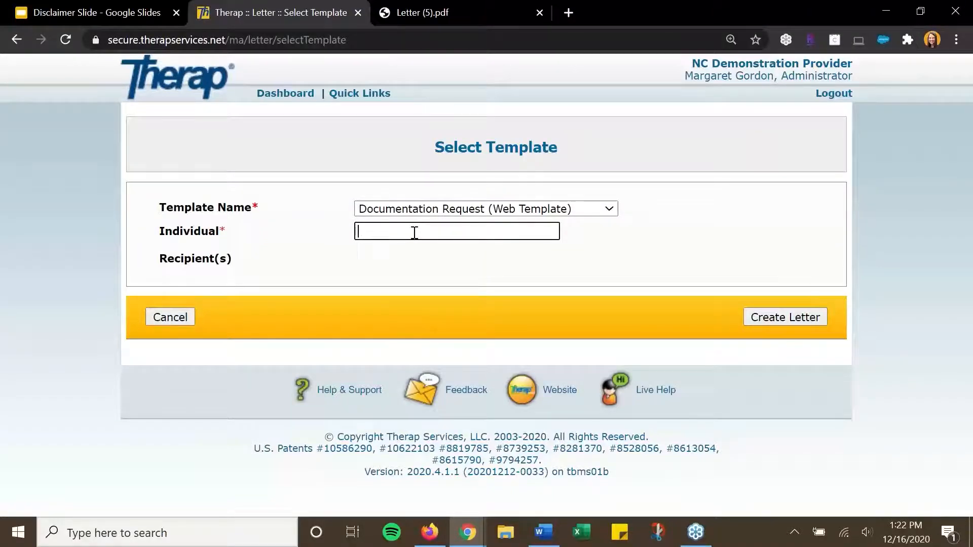
type("brian")
left_click(429, 250)
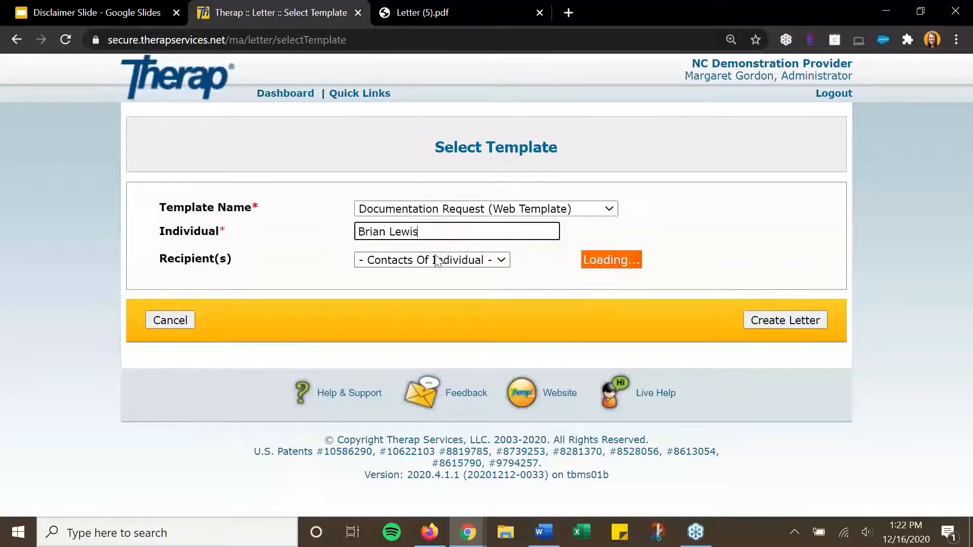
left_click(427, 261)
left_click(431, 305)
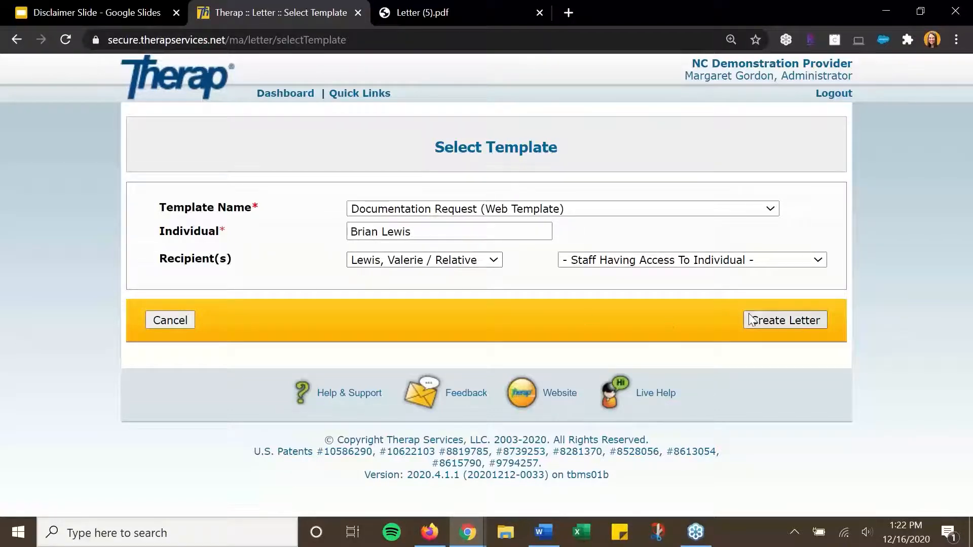
left_click(776, 320)
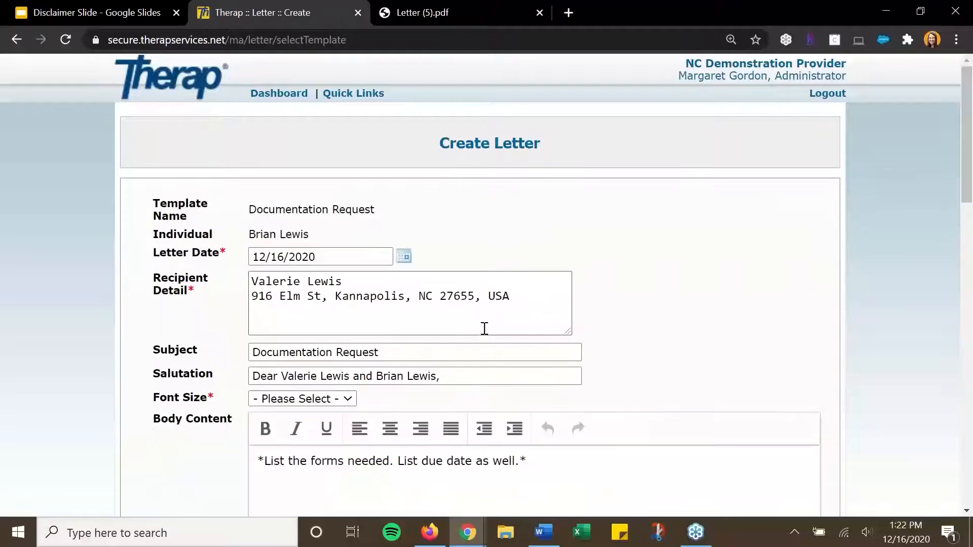
- Set the letter's font size to 11pt and replace the placeholder body text with "- Photo Release due on January 2, 2021"
scroll(464, 293, "down", 1)
scroll(319, 270, "down", 2)
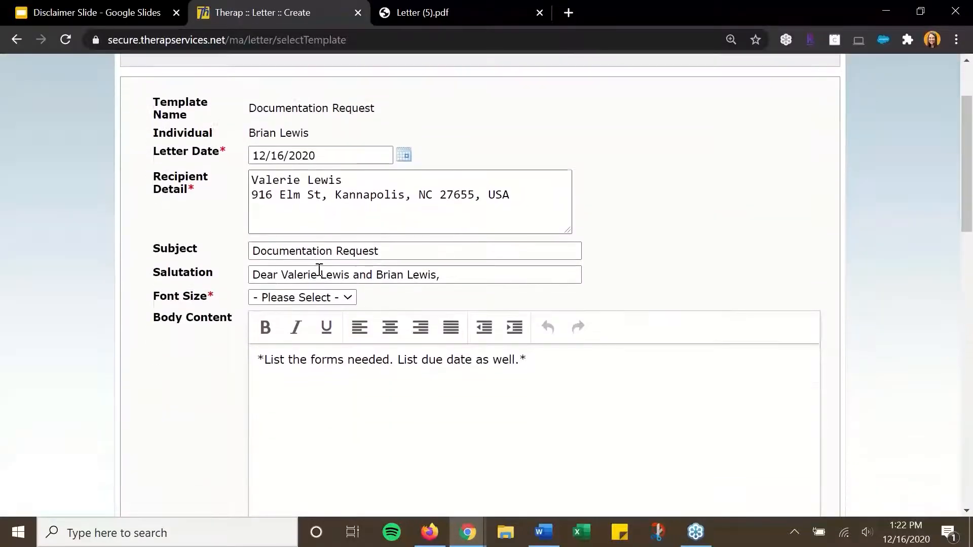
left_click(336, 247)
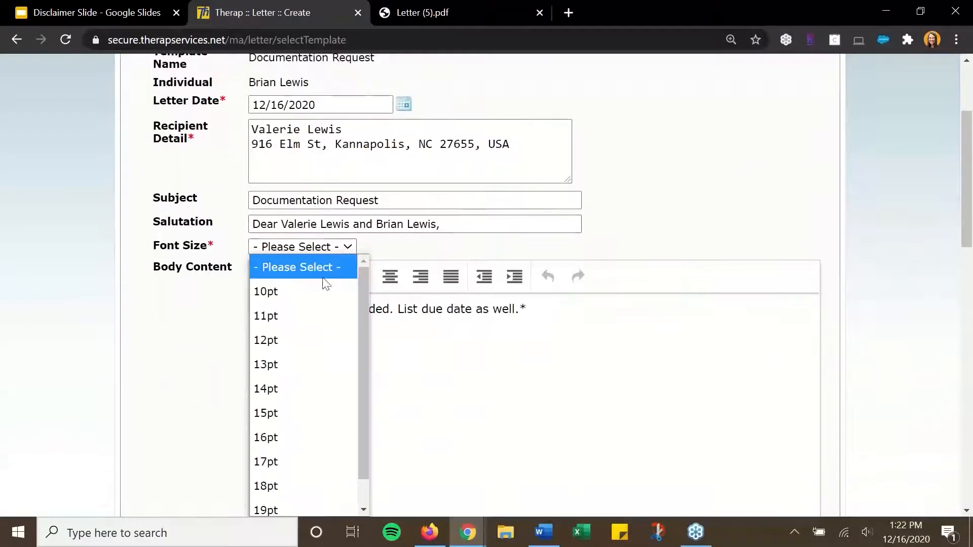
left_click(319, 316)
left_click_drag(575, 332, 216, 338)
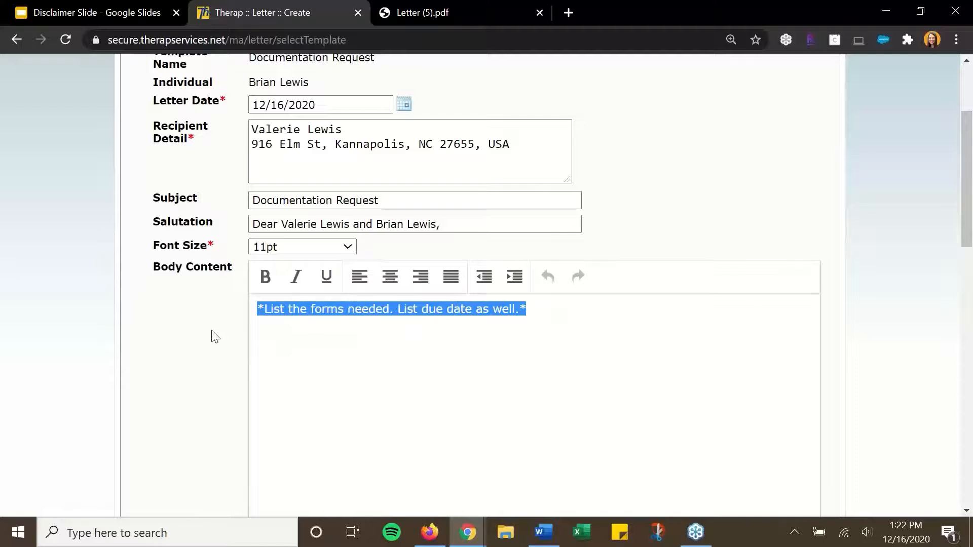
key("BackSpace")
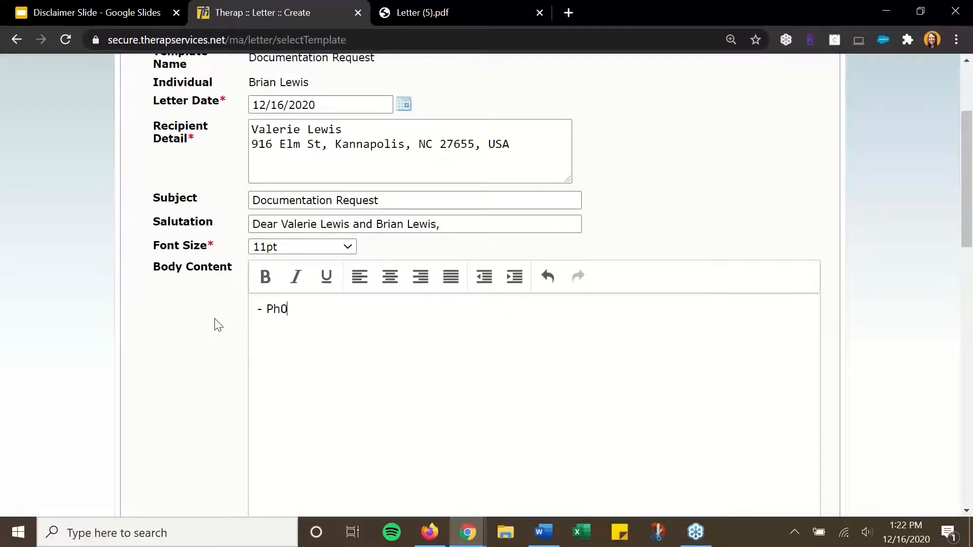
type("- Photo Release due on Januar")
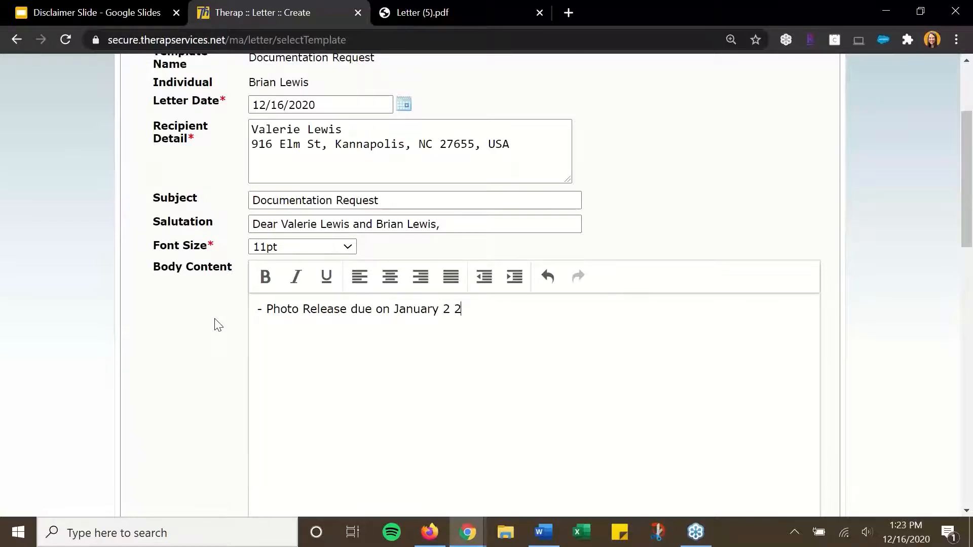
type("y 2, 2021")
key("Return")
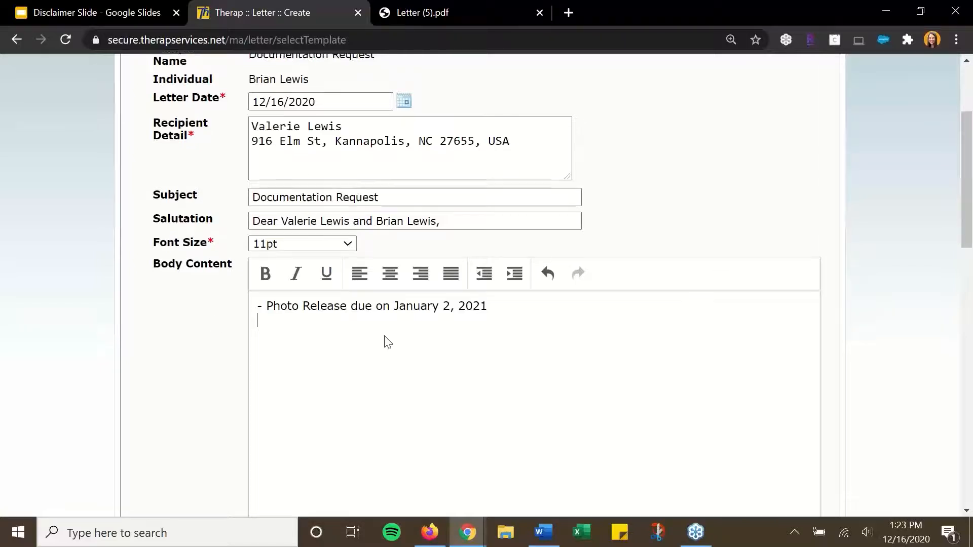
- Review the rest of the letter form, including the closing, signature, enclosures and CC options, and return to the dashboard
scroll(386, 341, "down", 7)
scroll(386, 341, "down", 7)
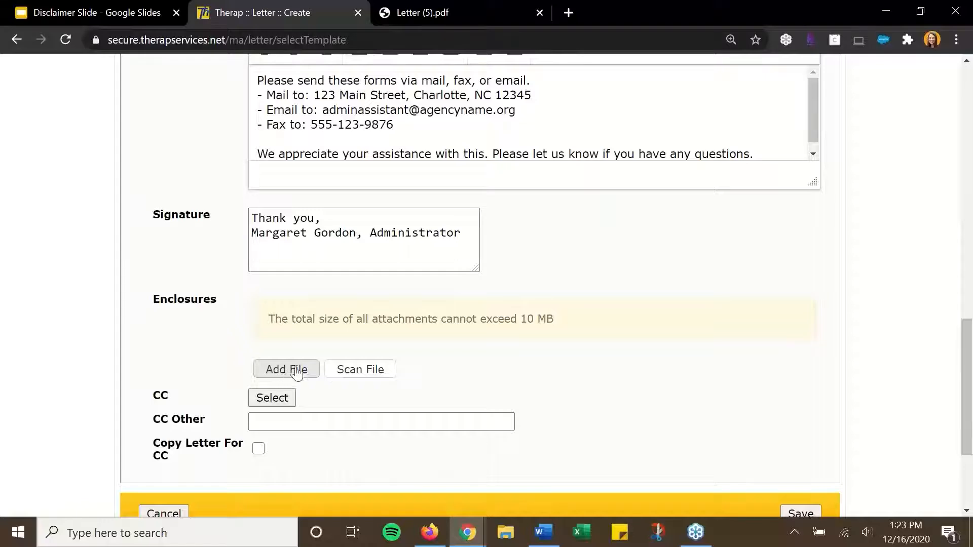
scroll(316, 371, "down", 1)
scroll(316, 371, "down", 2)
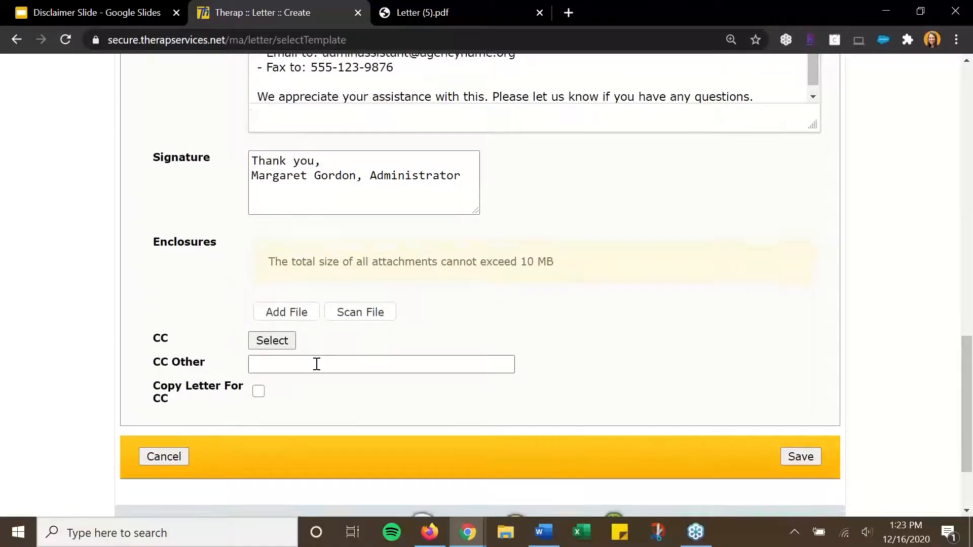
scroll(396, 359, "up", 14)
scroll(397, 360, "up", 10)
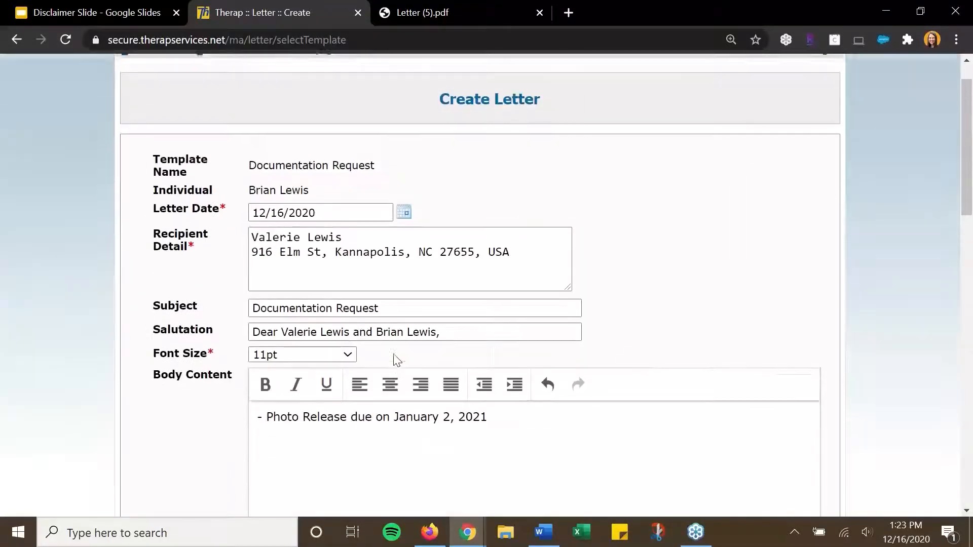
left_click(269, 95)
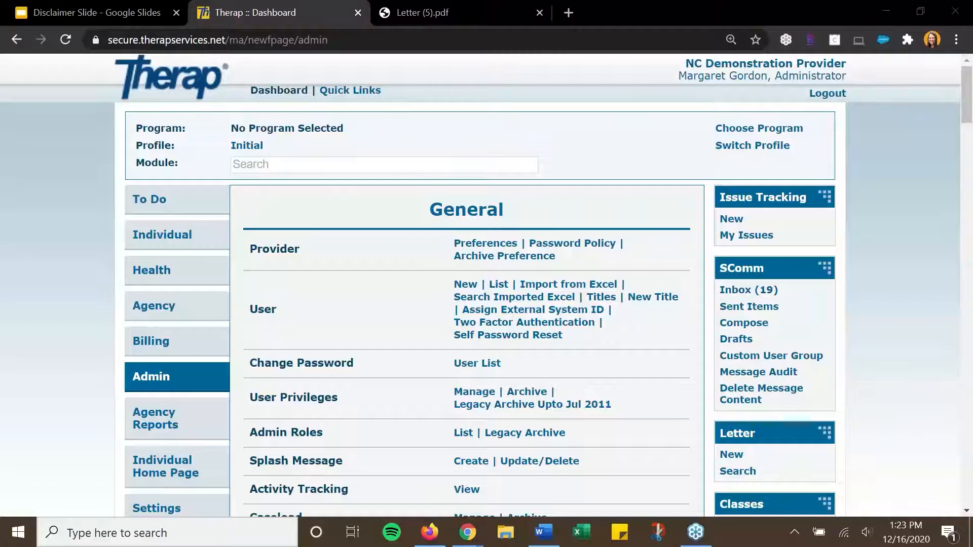
- Search the agency's Report Library for "Letter" and open the Letter Comprehensive Report
left_click(158, 422)
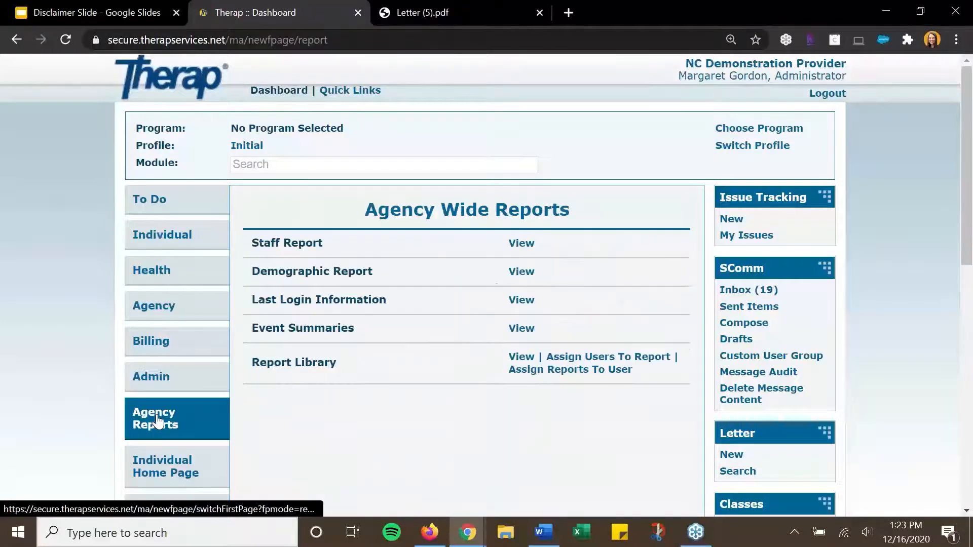
left_click(522, 360)
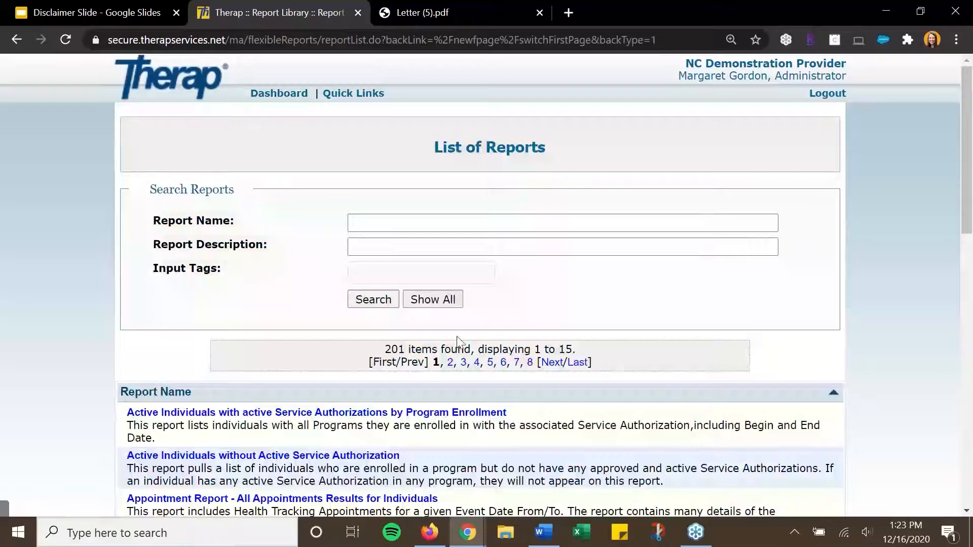
left_click(379, 225)
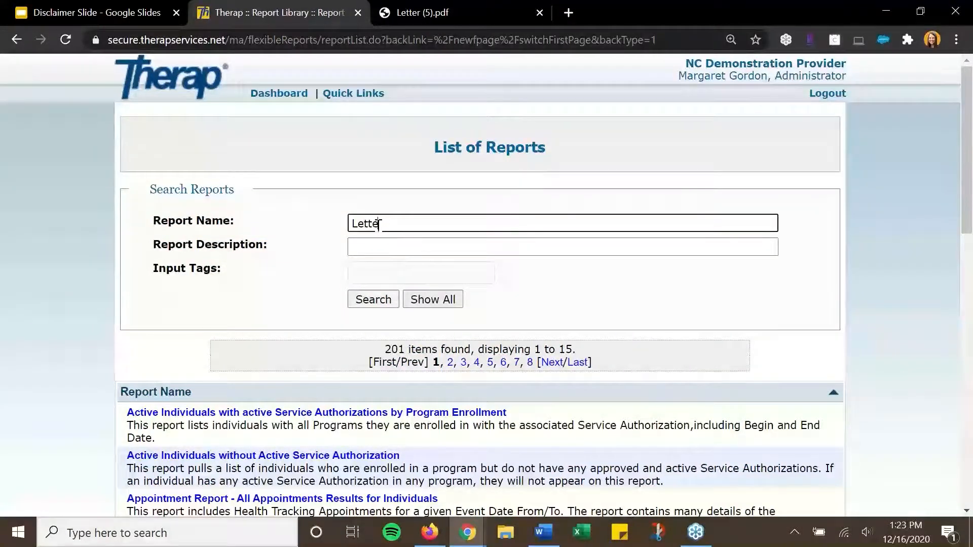
key("Return")
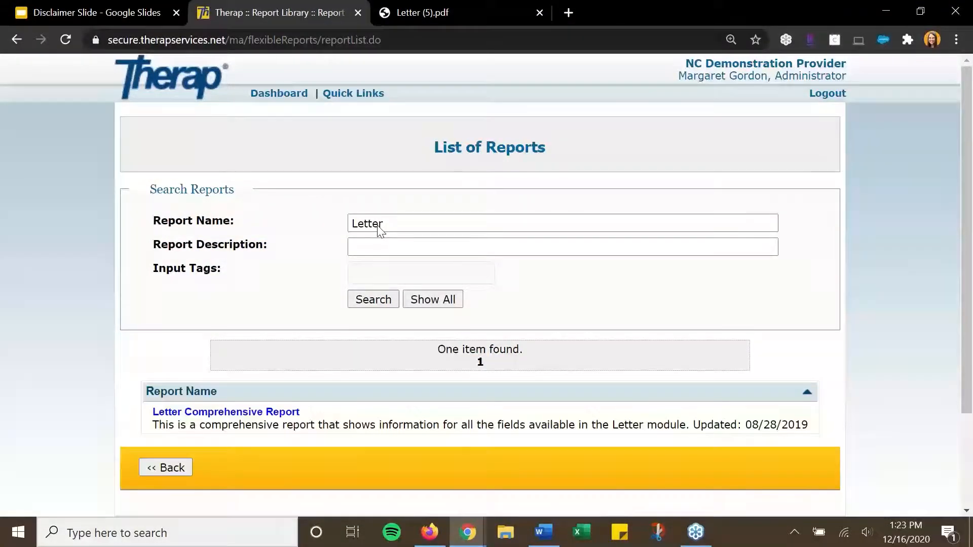
left_click(239, 413)
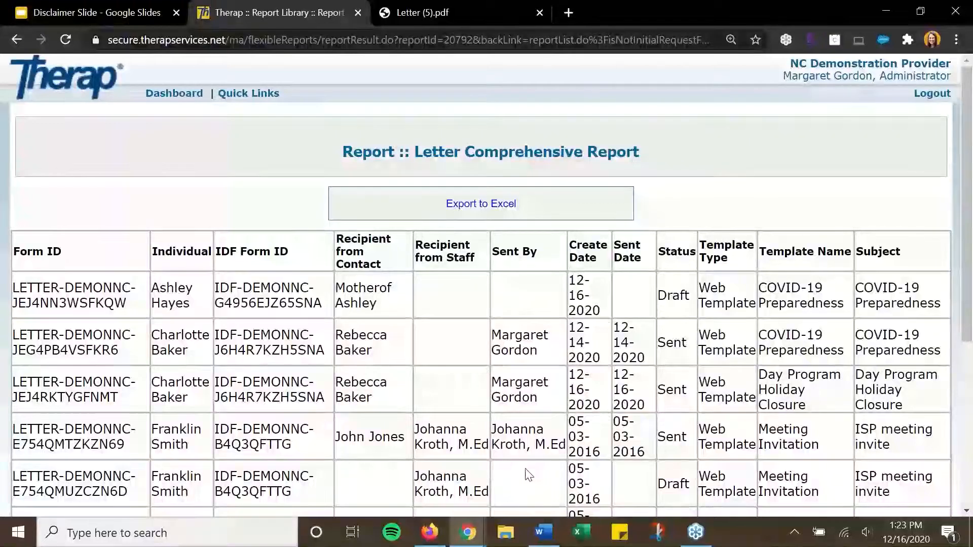
- Export the Letter Comprehensive Report to Excel, open the downloaded workbook to review its columns, and close it
left_click(483, 209)
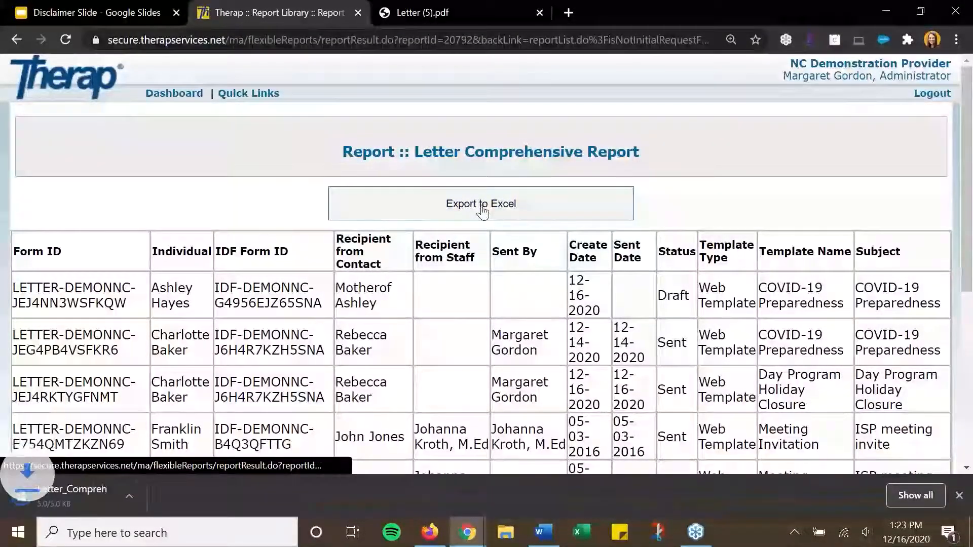
left_click(95, 494)
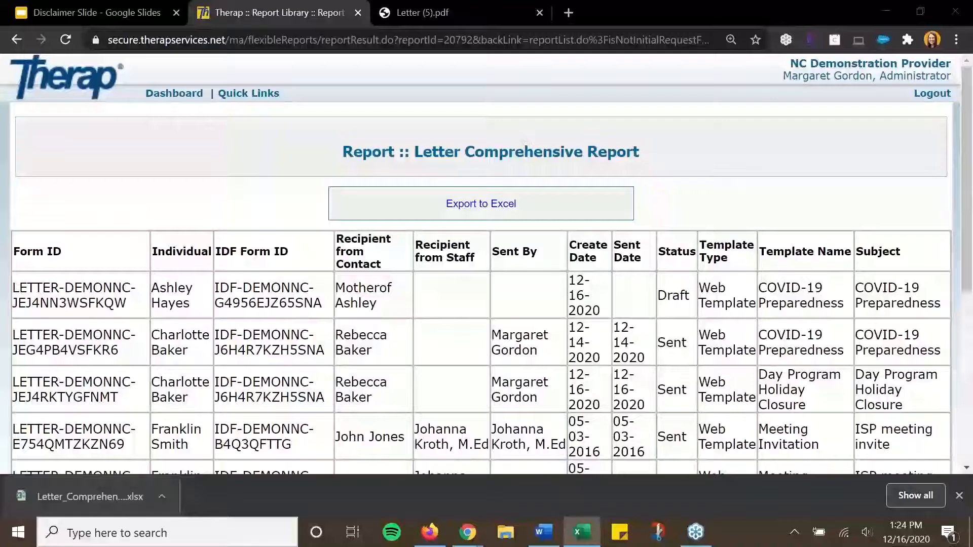
left_click(959, 495)
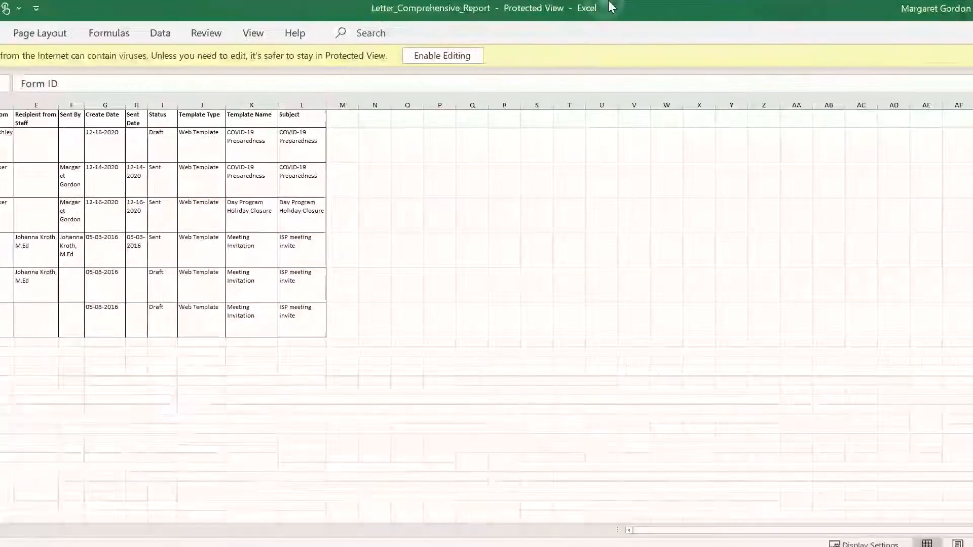
left_click_drag(608, 2, 609, 1)
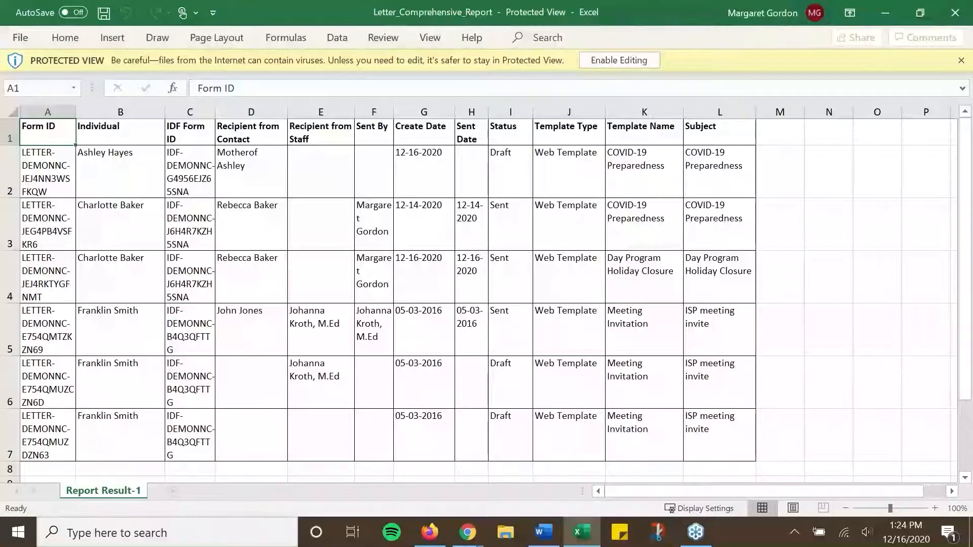
key("alt+Tab")
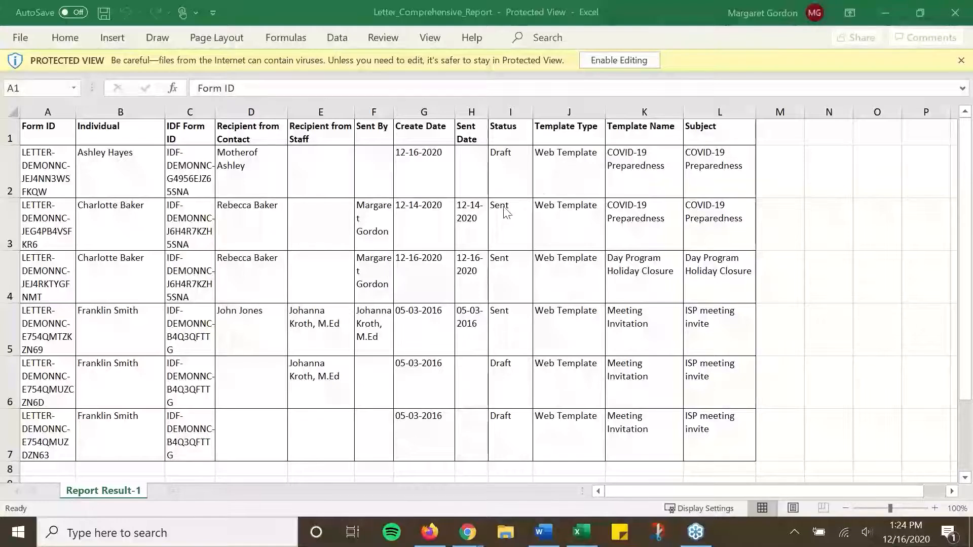
left_click(946, 14)
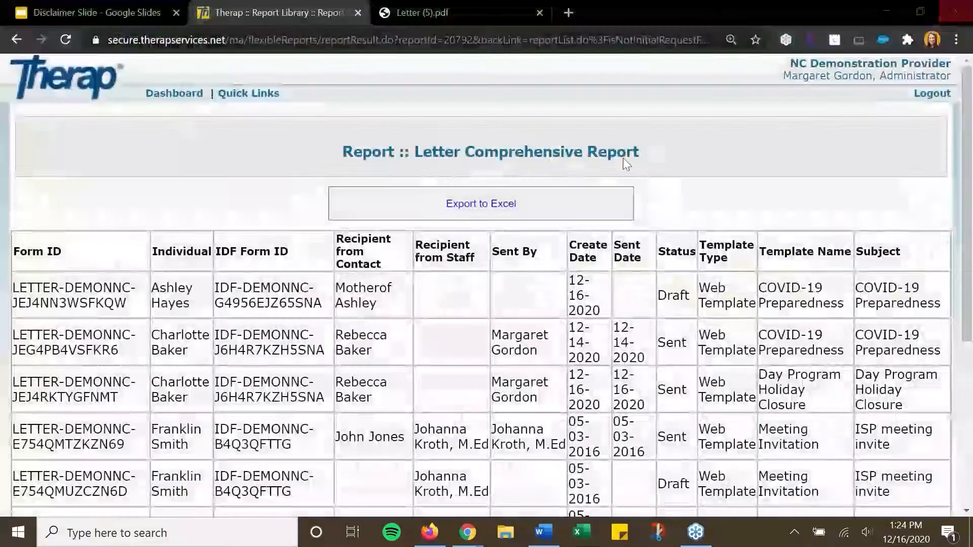
- Return to the dashboard and open the list of letter templates from the Admin settings
left_click(174, 94)
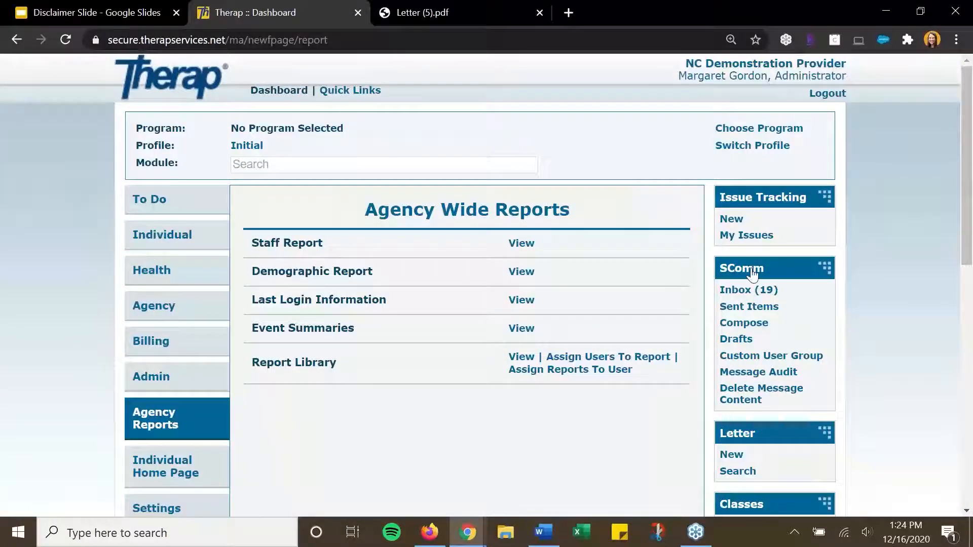
left_click(152, 377)
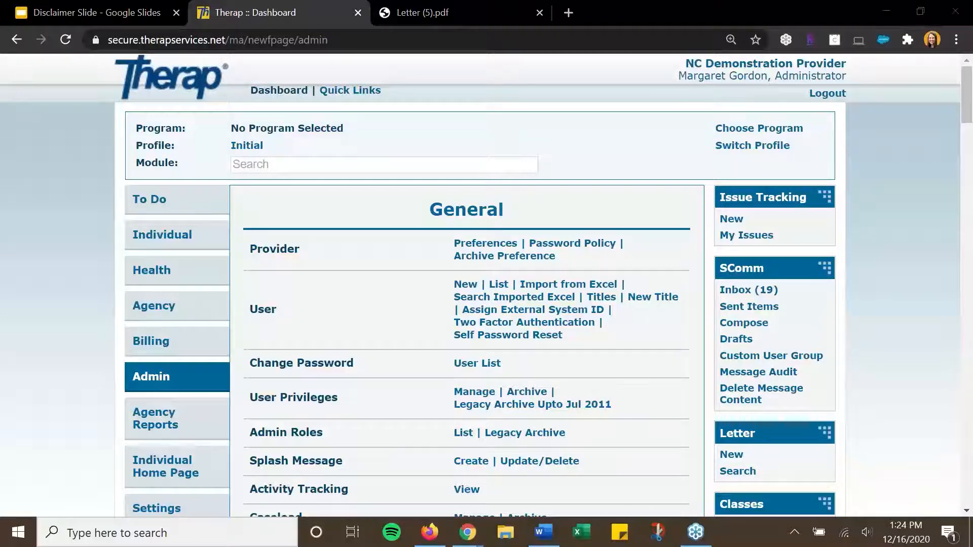
scroll(413, 366, "down", 9)
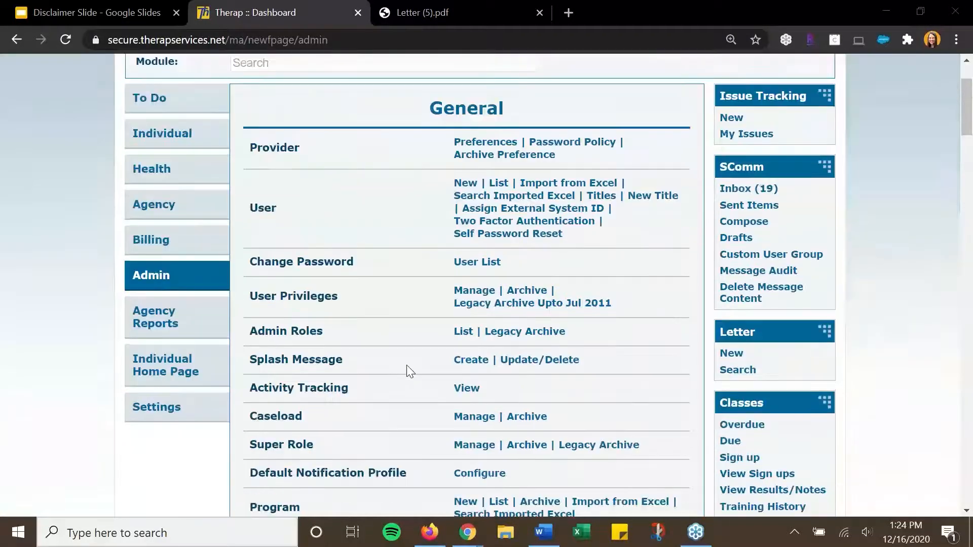
scroll(409, 367, "down", 2)
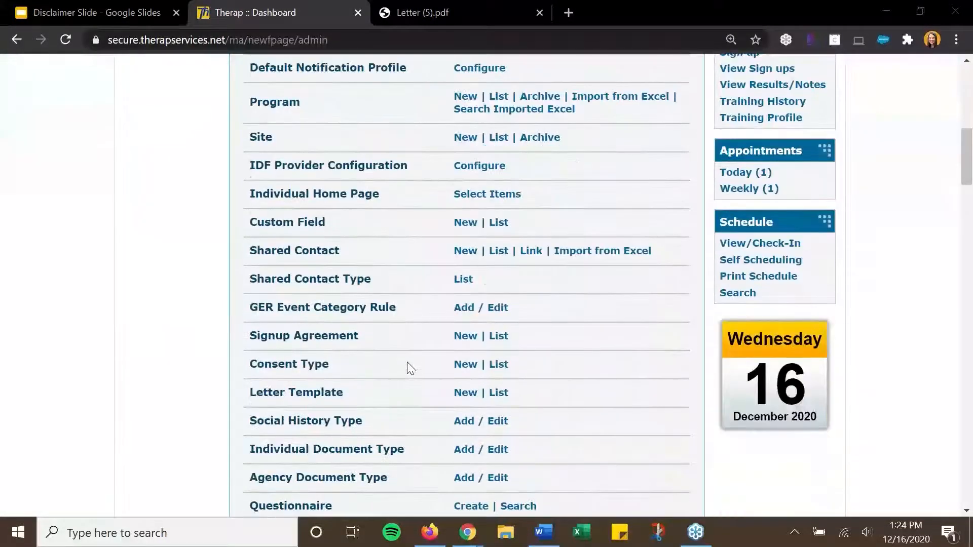
left_click(499, 341)
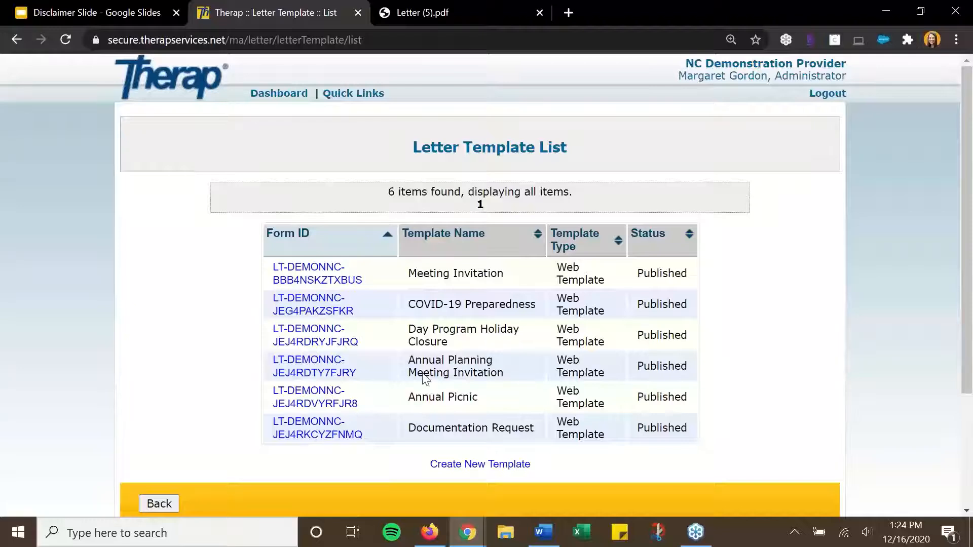
- Open the Annual Picnic template, examine its fixed and custom content, and go back to the template list
left_click(318, 403)
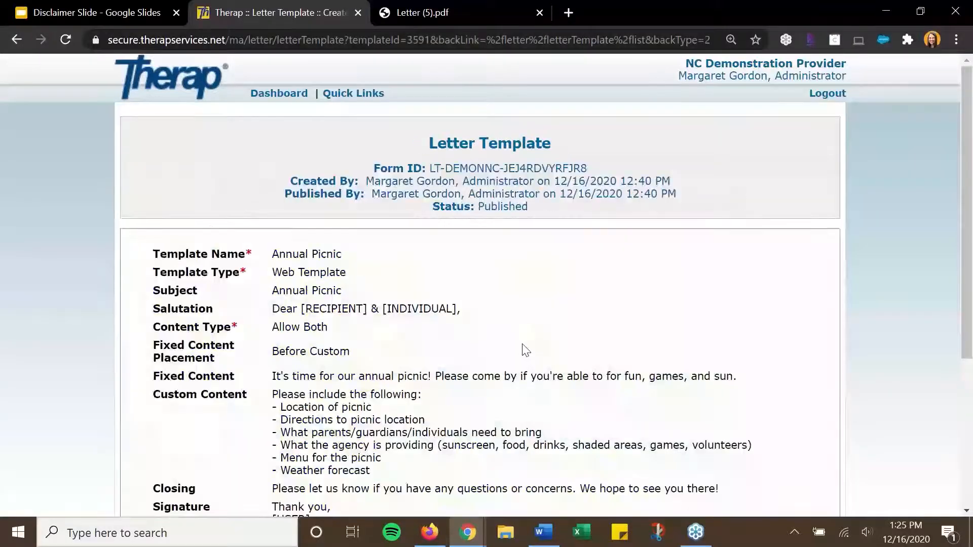
scroll(525, 350, "down", 3)
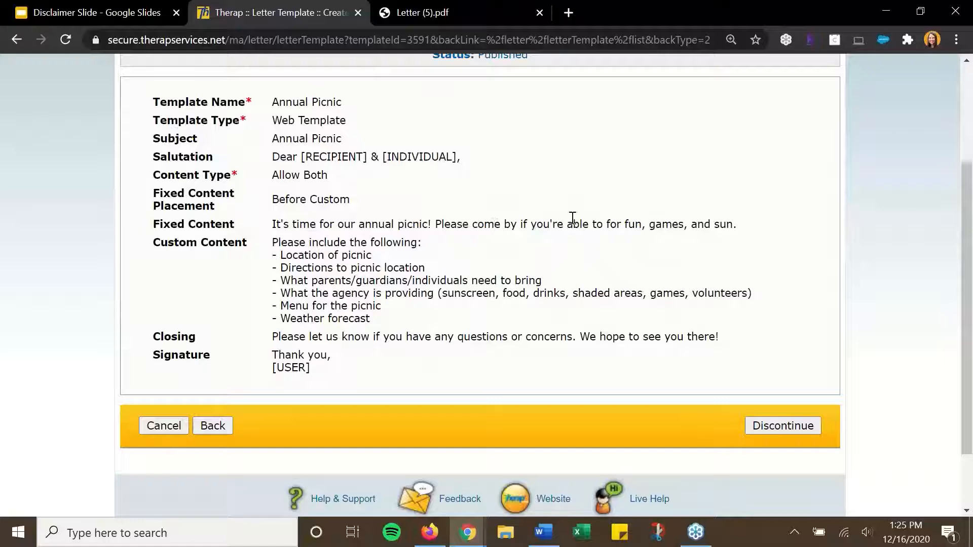
left_click_drag(272, 244, 419, 319)
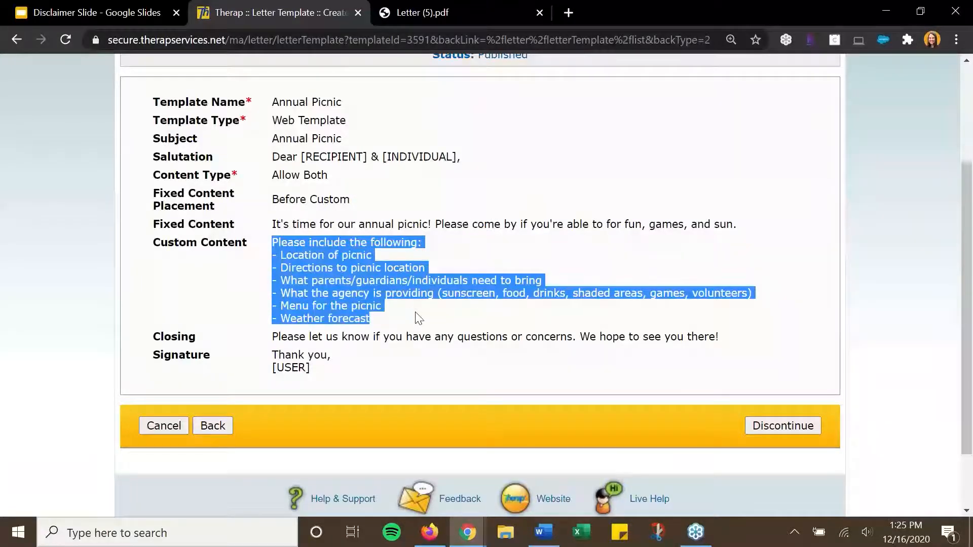
left_click(397, 319)
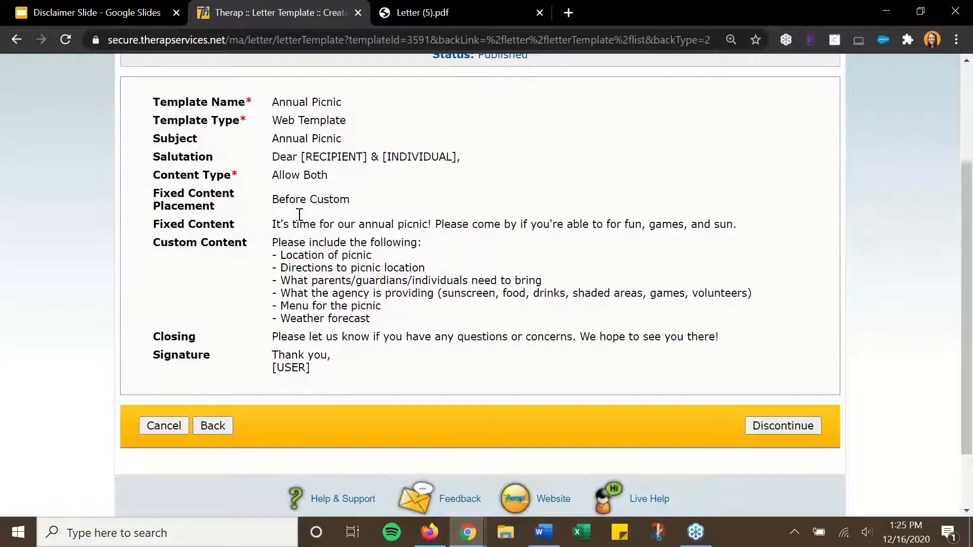
left_click(220, 428)
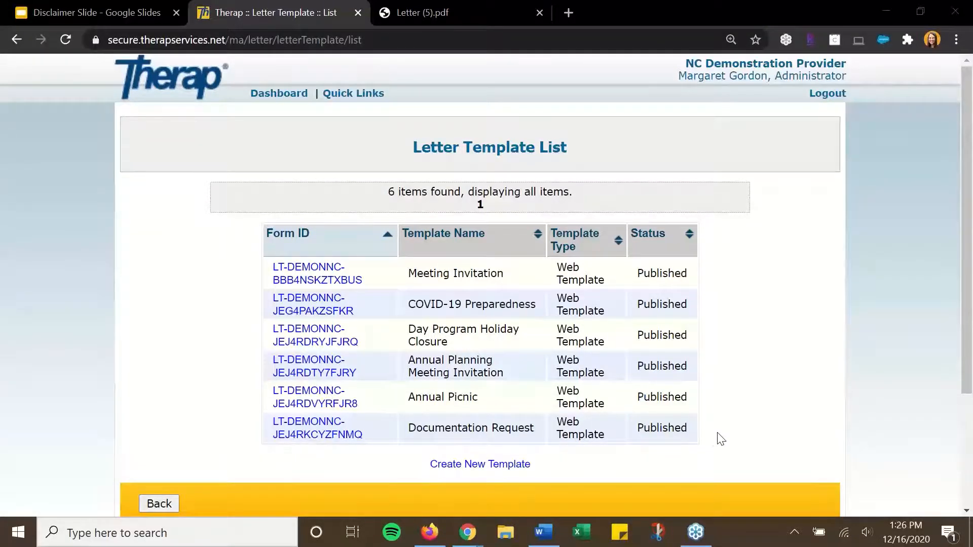
- Go back to the dashboard, close the letter PDF, and open Therap's Help & Support site
left_click(290, 97)
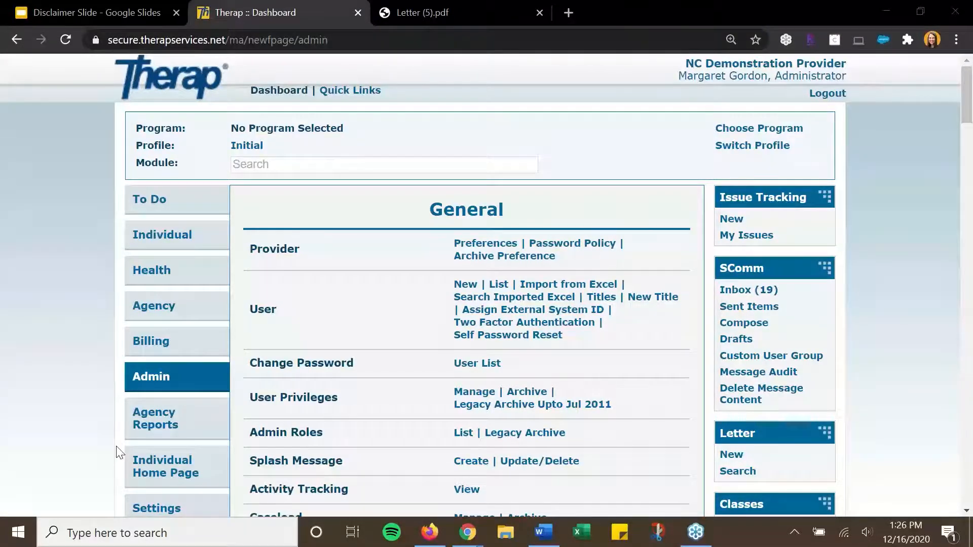
scroll(367, 351, "down", 8)
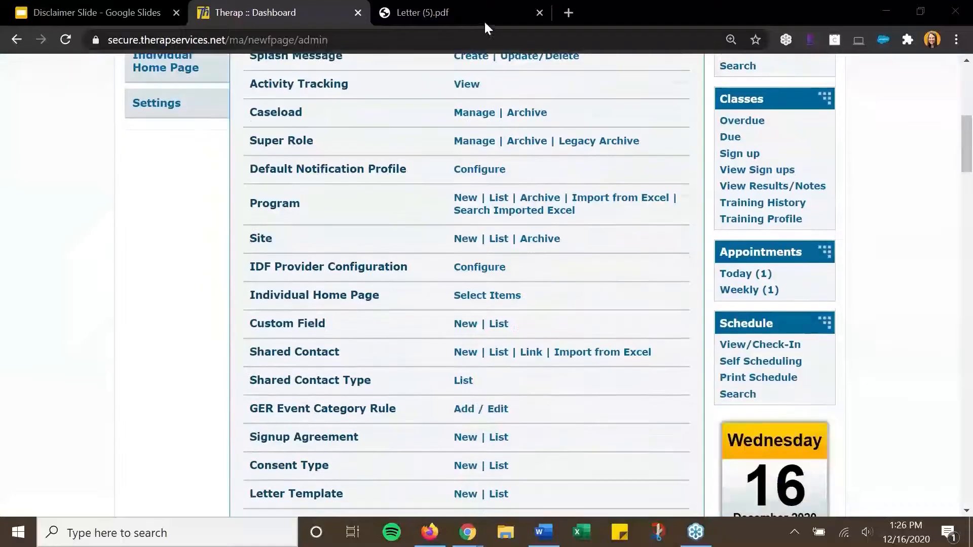
left_click(539, 13)
scroll(393, 450, "down", 20)
scroll(398, 454, "down", 15)
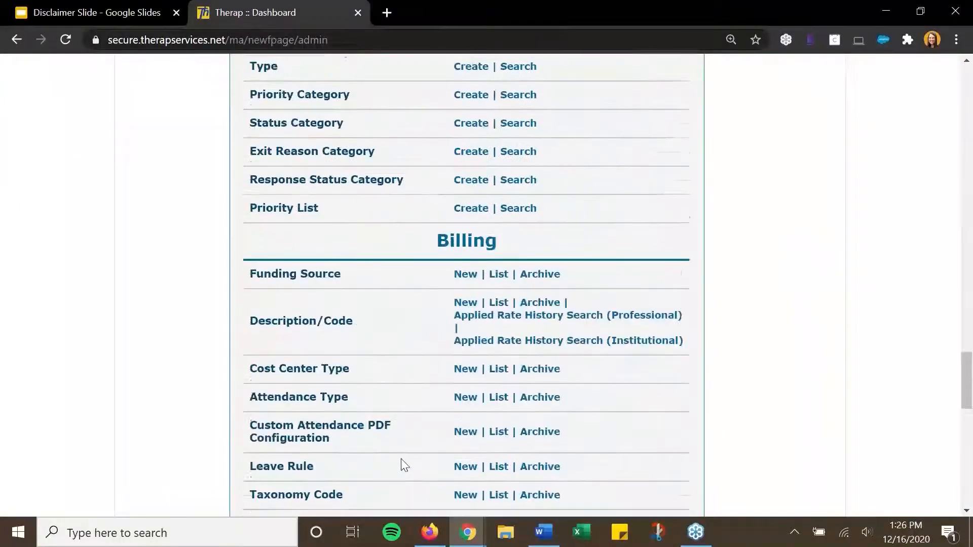
left_click(331, 421)
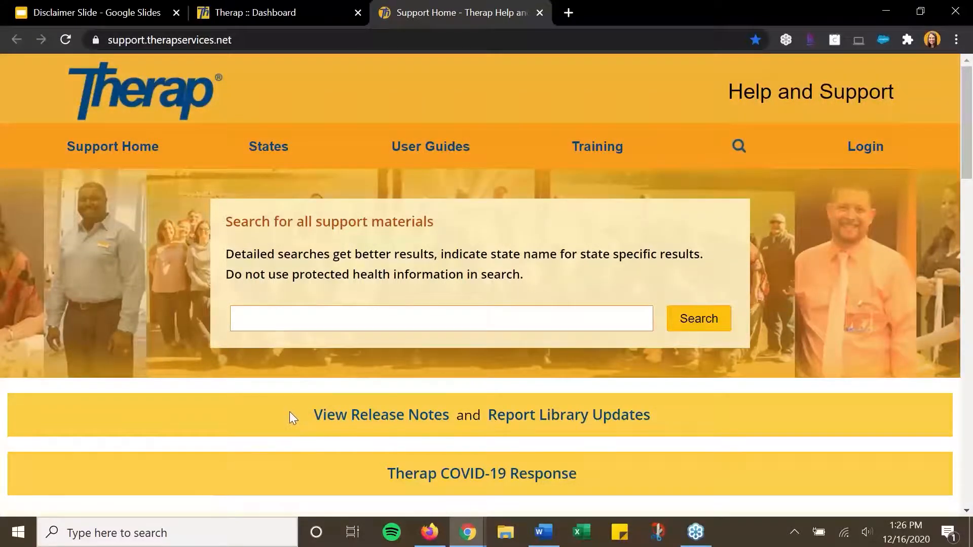
- Open the Letter user guide and review the start of the Letter Workflow diagram and the guide links for administrators and users
mouse_move(425, 154)
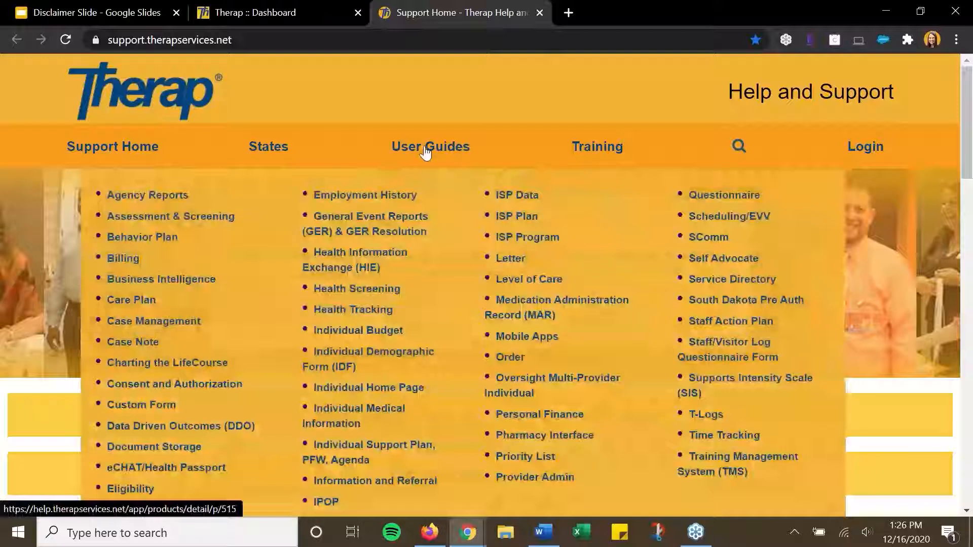
left_click(515, 258)
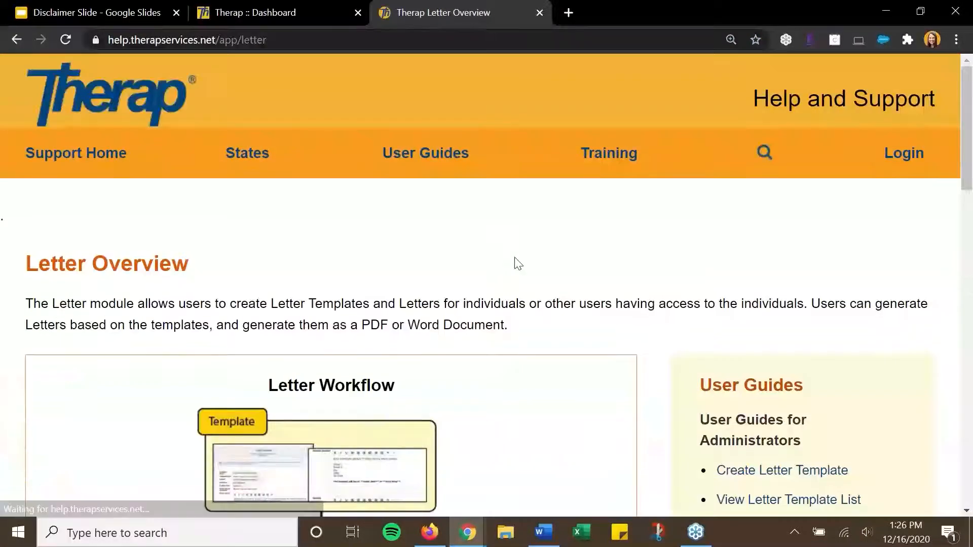
scroll(517, 263, "down", 2)
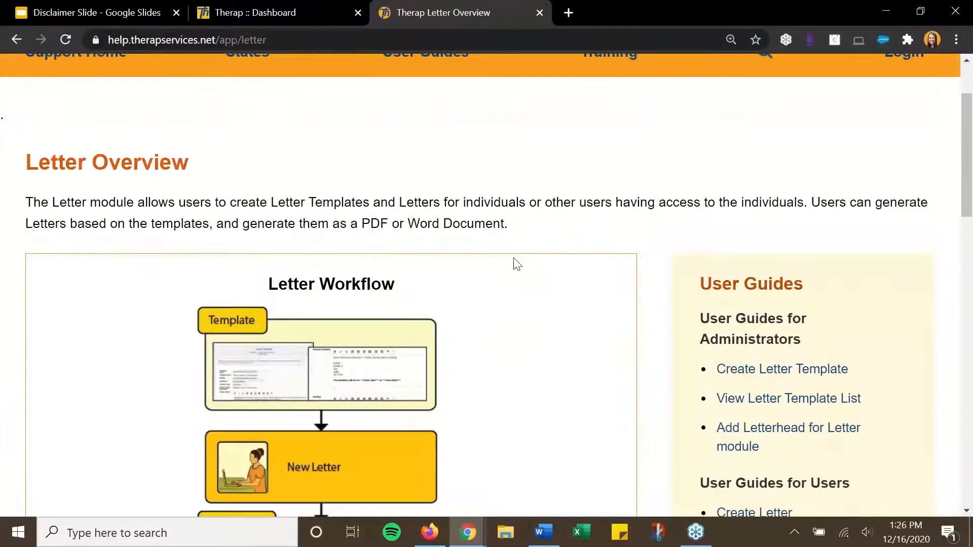
scroll(458, 308, "up", 1)
scroll(472, 308, "down", 1)
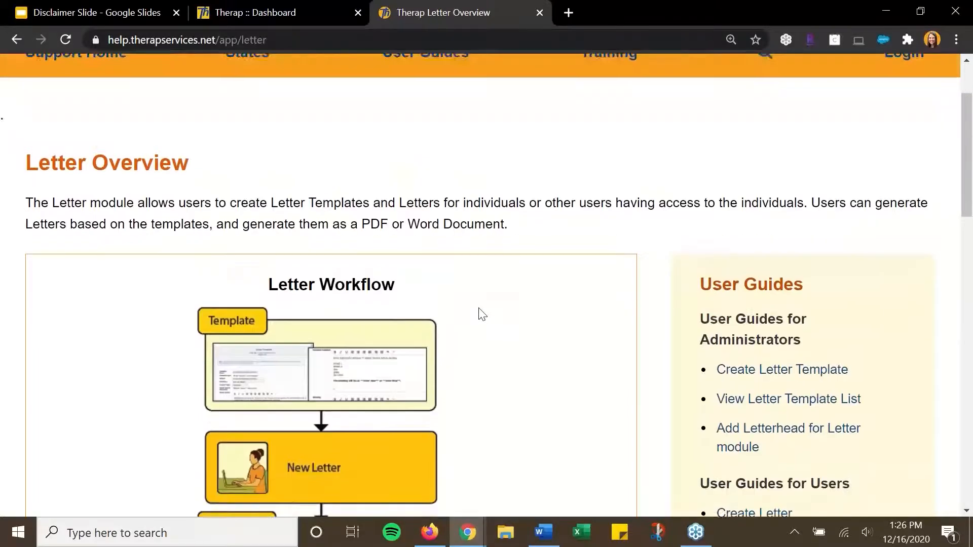
scroll(482, 314, "down", 1)
scroll(482, 315, "down", 1)
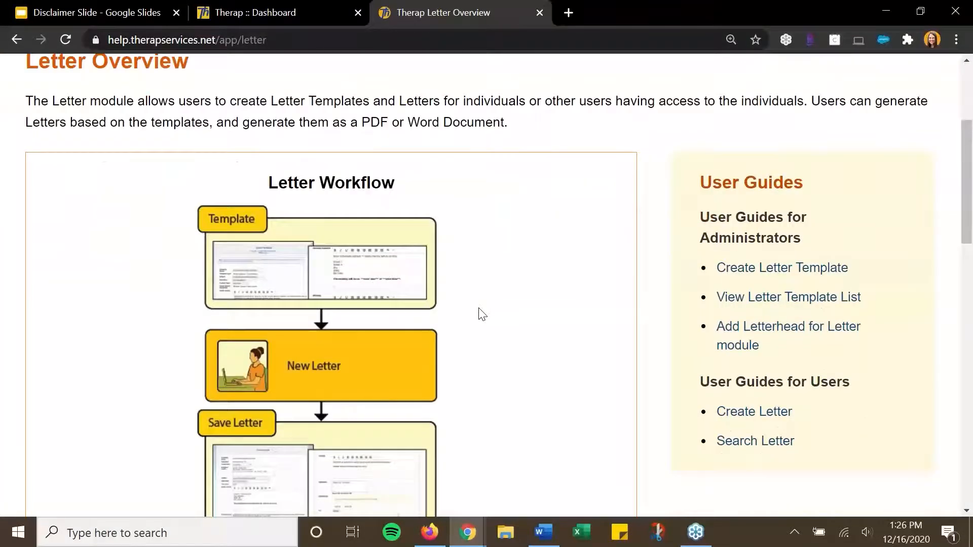
scroll(482, 314, "down", 1)
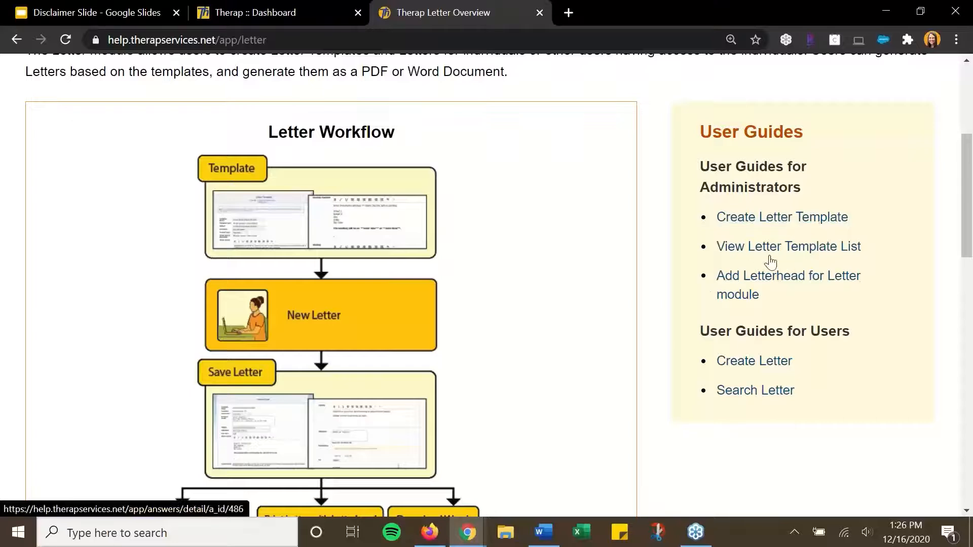
scroll(630, 306, "down", 2)
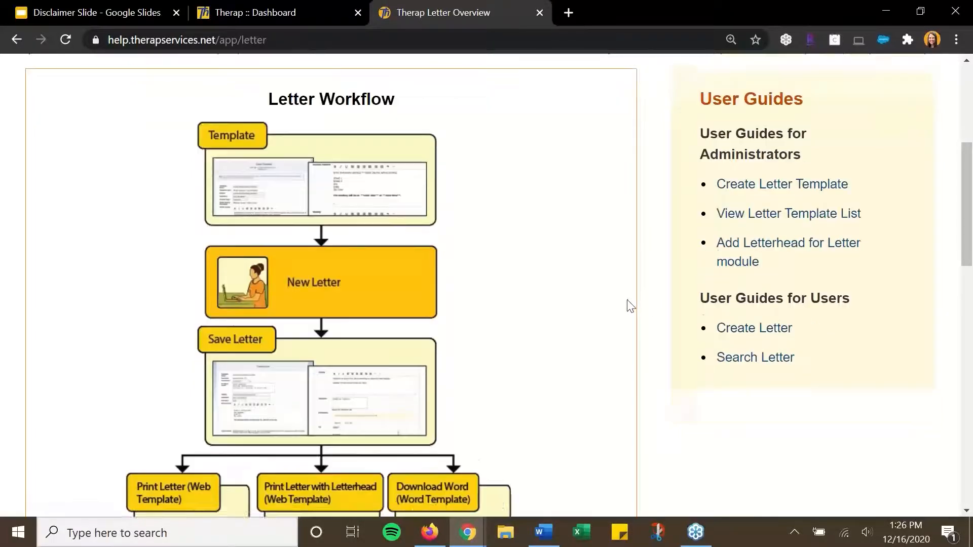
- Examine the rest of the Letter Workflow and the upcoming and recorded webinars, and return to the start of the Letter Overview
scroll(631, 307, "down", 7)
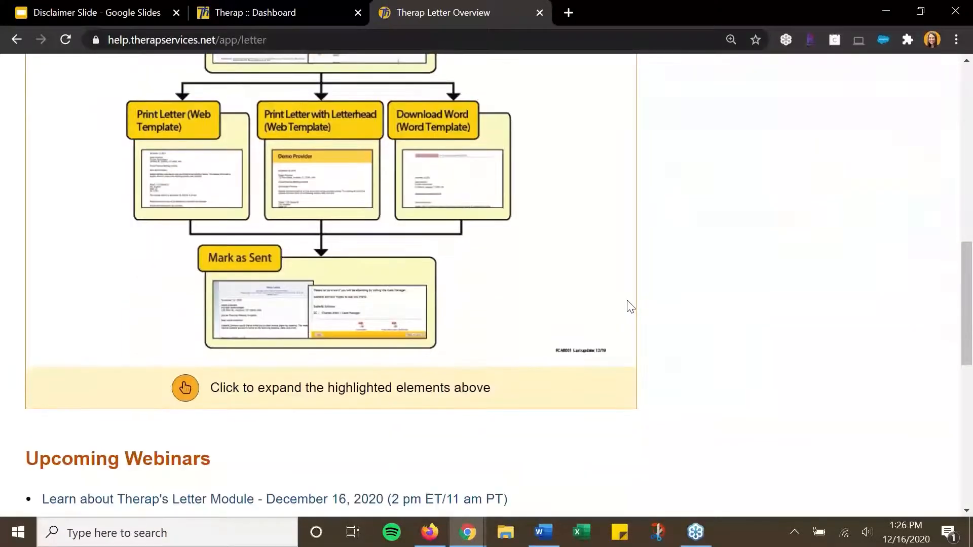
scroll(631, 307, "down", 7)
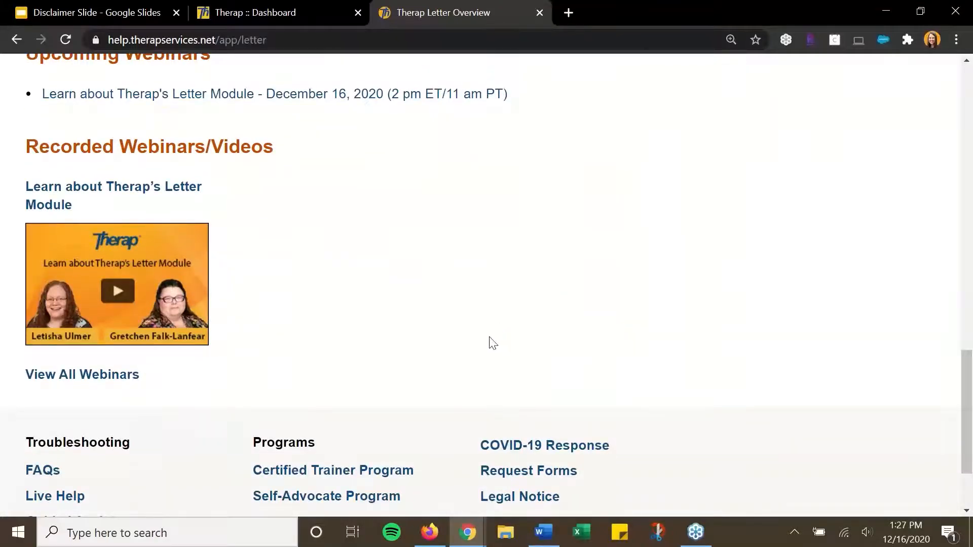
scroll(730, 356, "up", 4)
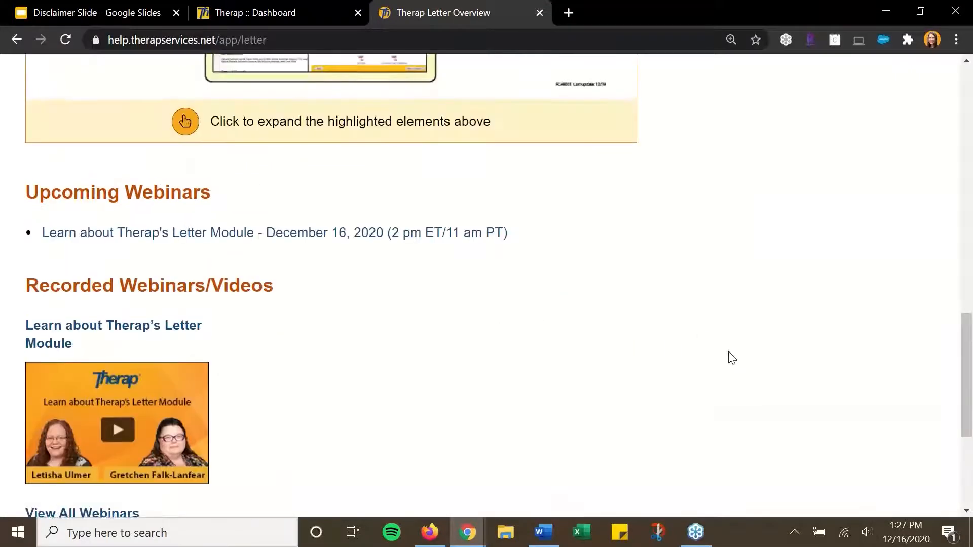
scroll(736, 360, "up", 10)
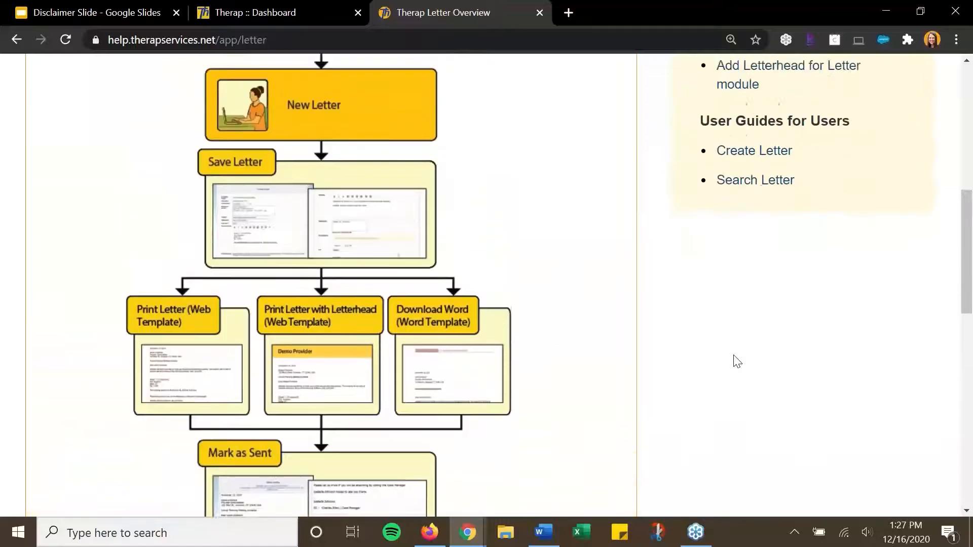
scroll(738, 362, "up", 3)
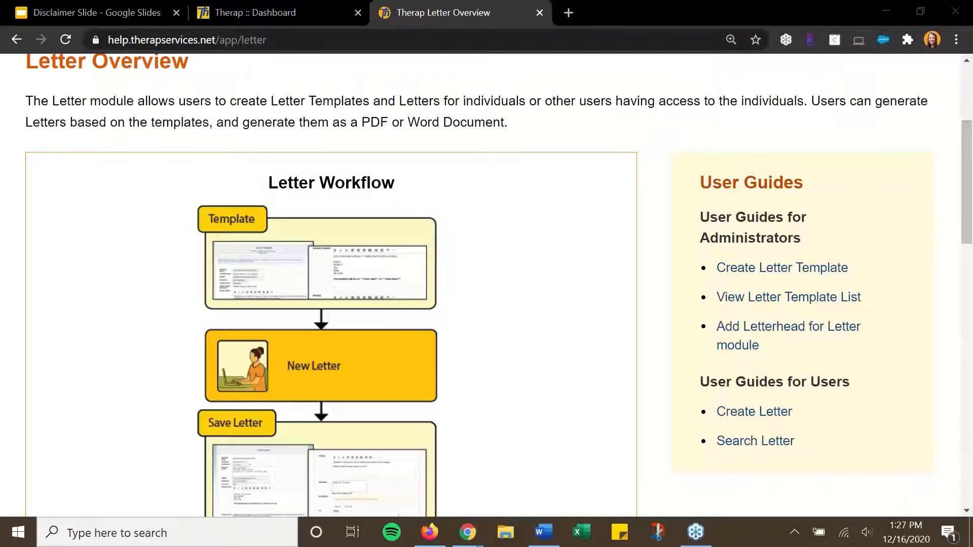
scroll(581, 305, "up", 3)
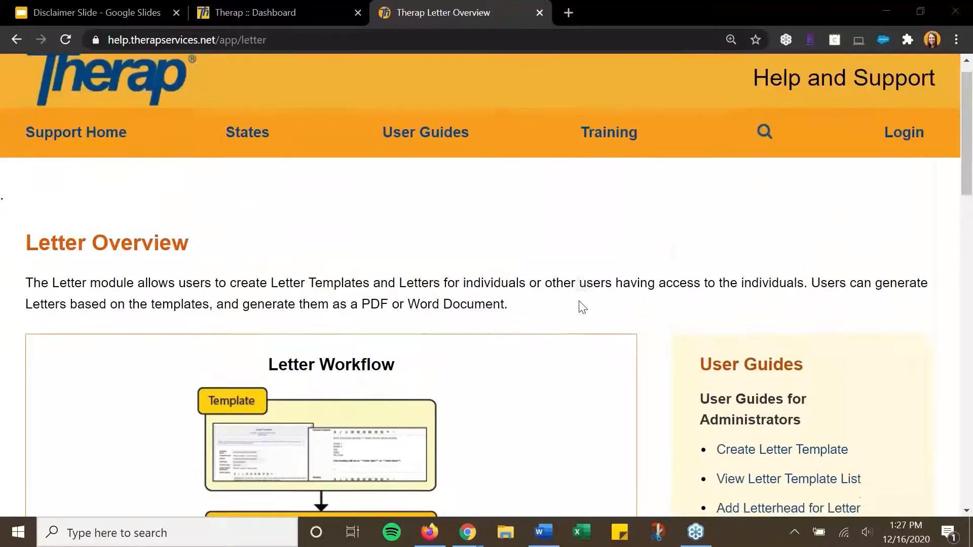
scroll(581, 305, "up", 1)
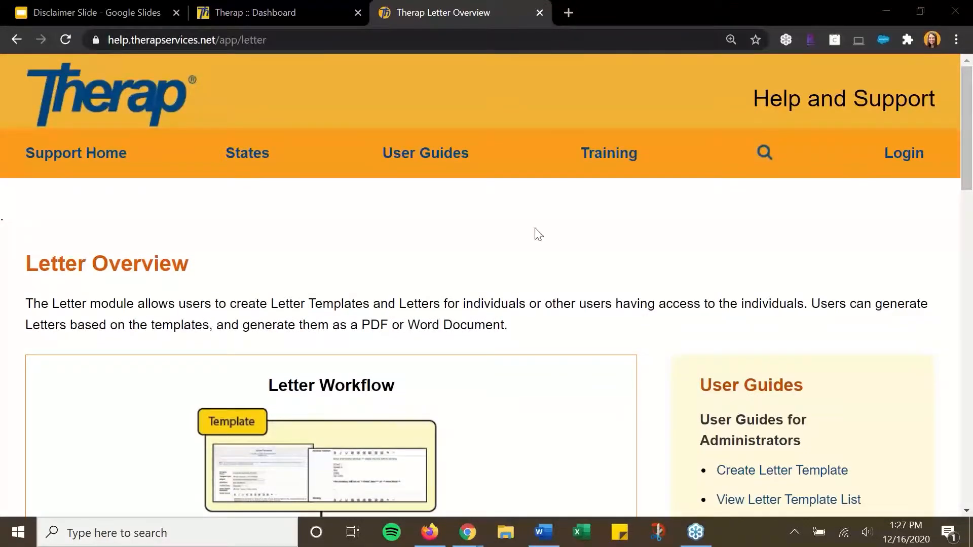
- Go back to the Therap dashboard and locate the Letter Template options in the Admin general settings
left_click(258, 7)
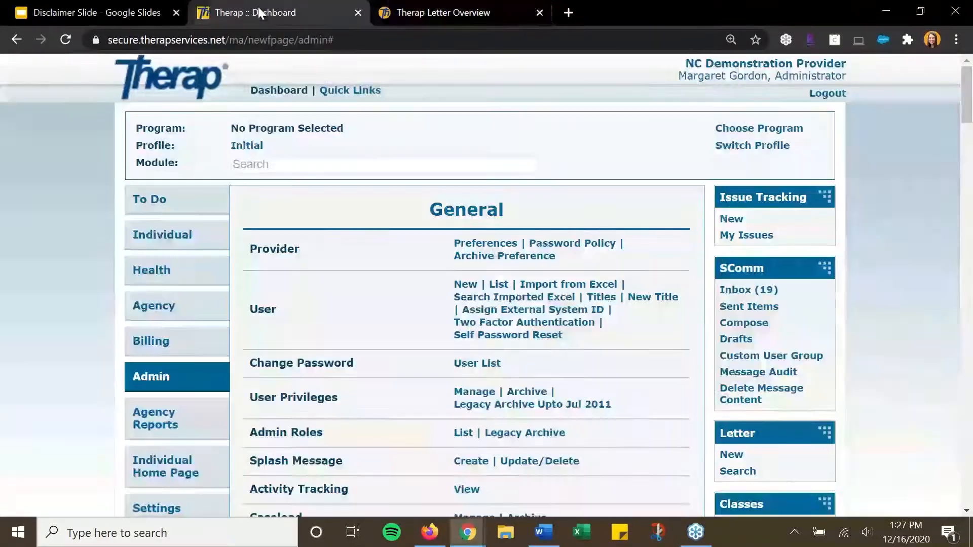
scroll(392, 395, "down", 4)
scroll(391, 395, "down", 6)
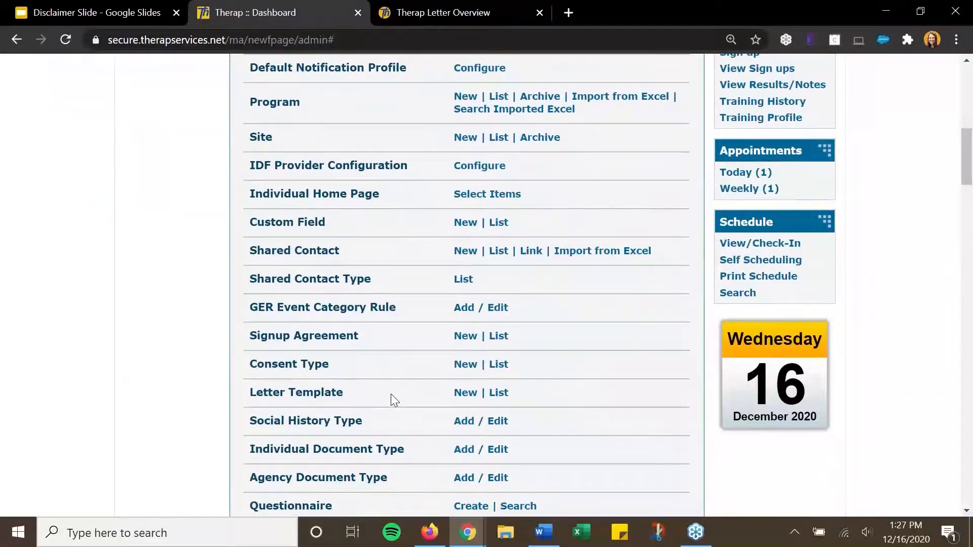
scroll(669, 356, "up", 4)
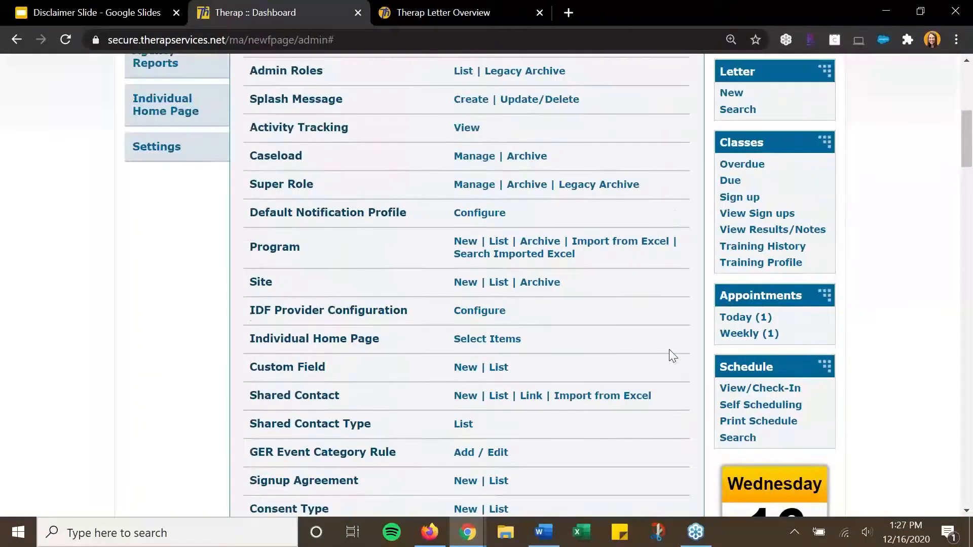